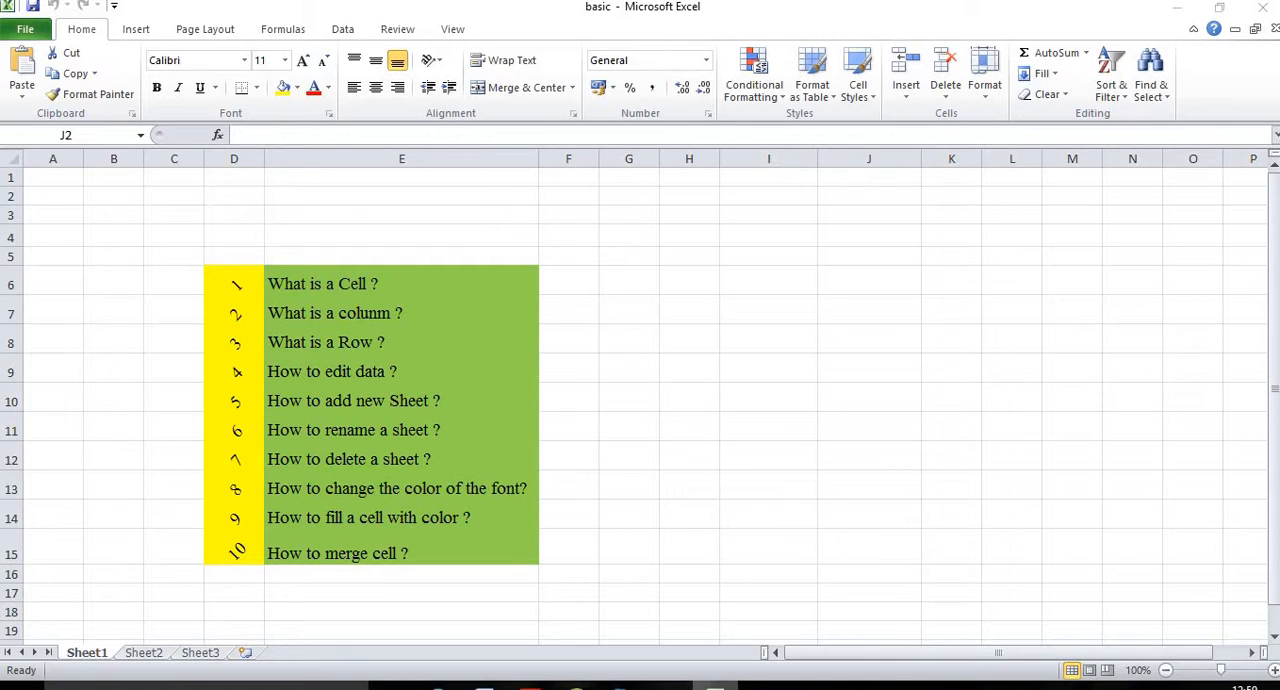
Step: Examine the first topic of the list, the number in D6 and the question "What is a Cell ?" in E6
{"action": "double_click", "coordinate": [382, 284]}
{"action": "left_click_drag", "start_coordinate": [382, 284], "coordinate": [322, 284]}
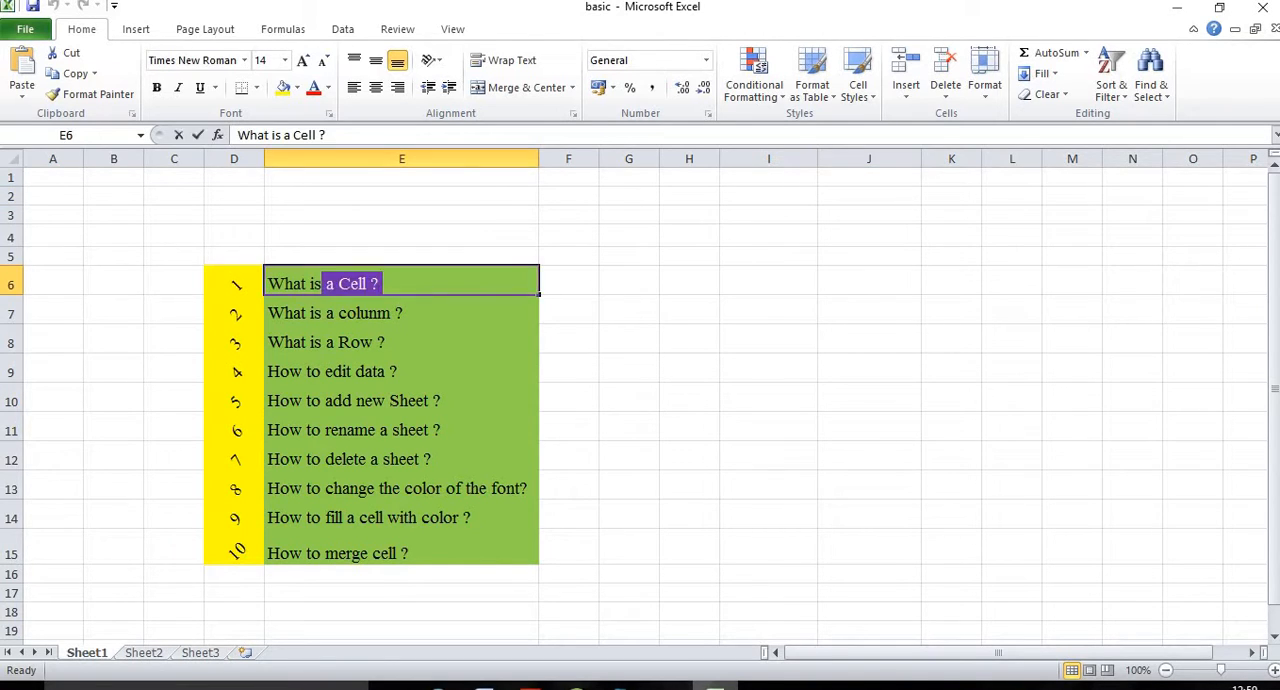
{"action": "left_click", "coordinate": [235, 282]}
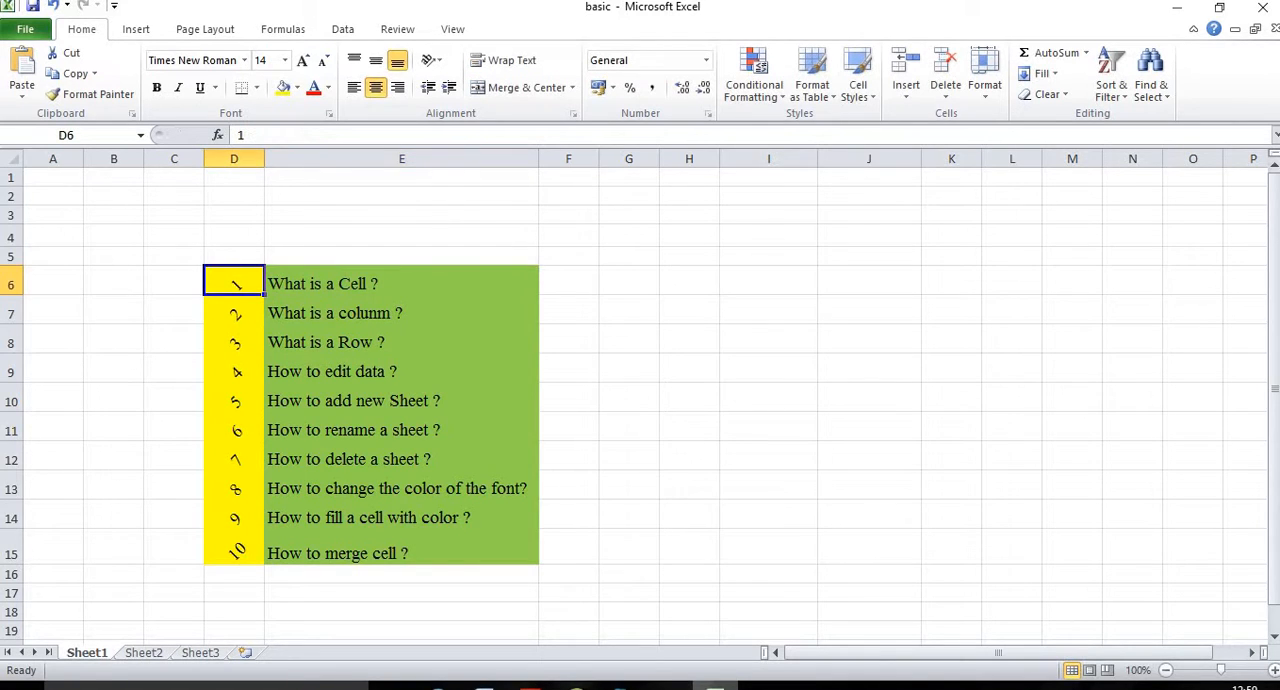
{"action": "mouse_move", "coordinate": [264, 295]}
{"action": "left_mouse_down"}
{"action": "mouse_move", "coordinate": [264, 362]}
{"action": "mouse_move", "coordinate": [264, 290]}
{"action": "left_mouse_up"}
{"action": "left_click", "coordinate": [400, 284]}
{"action": "left_click", "coordinate": [628, 282]}
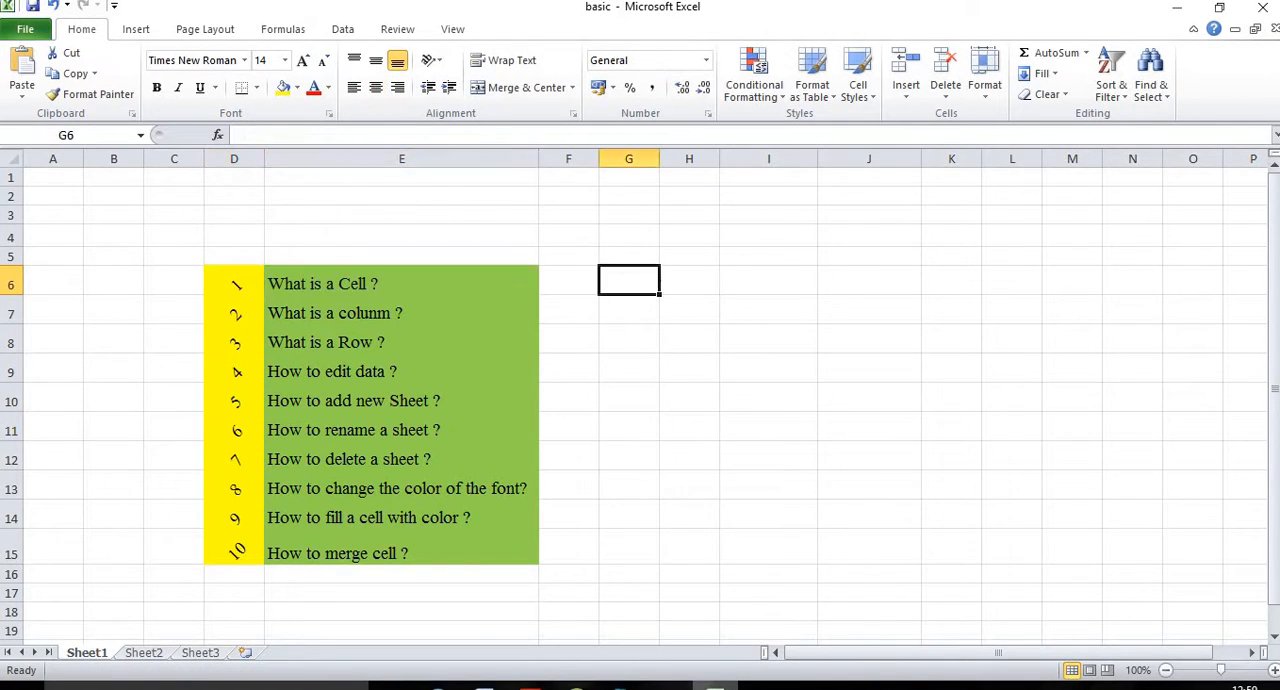
{"action": "left_click", "coordinate": [299, 283]}
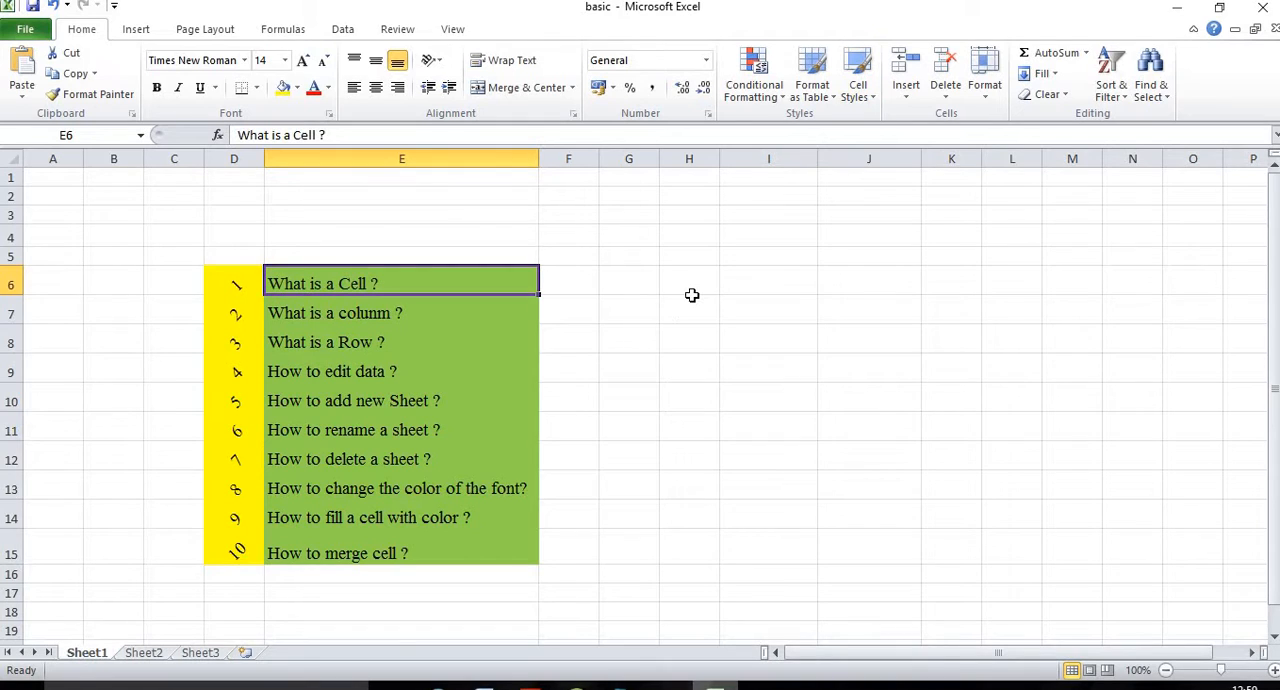
Step: Select various single empty cells in columns G, I and J between rows 3 and 7 to examine individual cells
{"action": "left_click", "coordinate": [760, 218]}
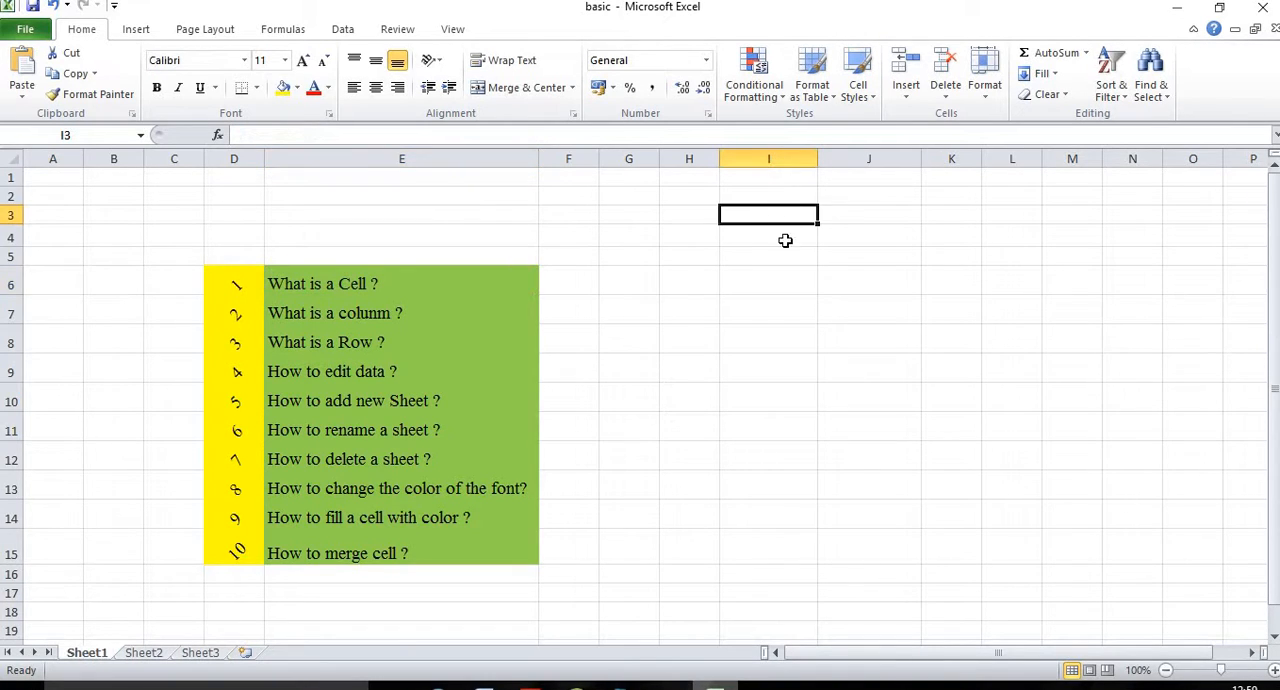
{"action": "left_click", "coordinate": [772, 254]}
{"action": "left_click", "coordinate": [766, 306]}
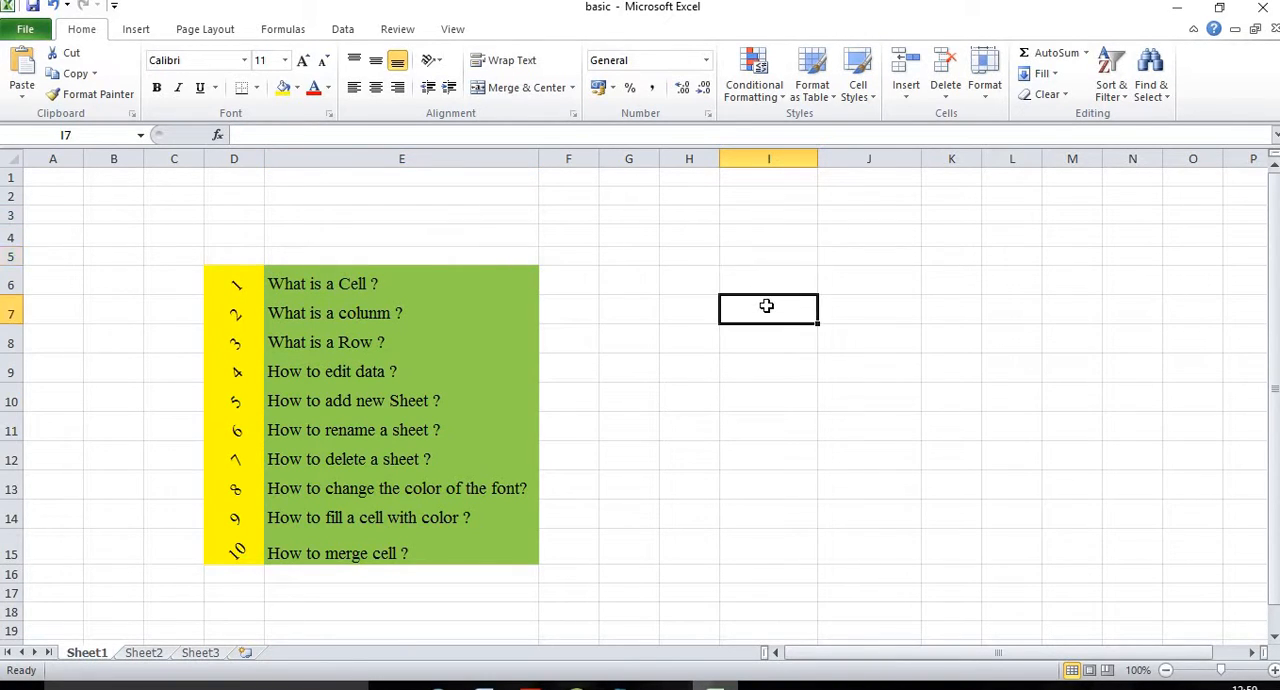
{"action": "left_click", "coordinate": [848, 312]}
{"action": "left_click", "coordinate": [878, 230]}
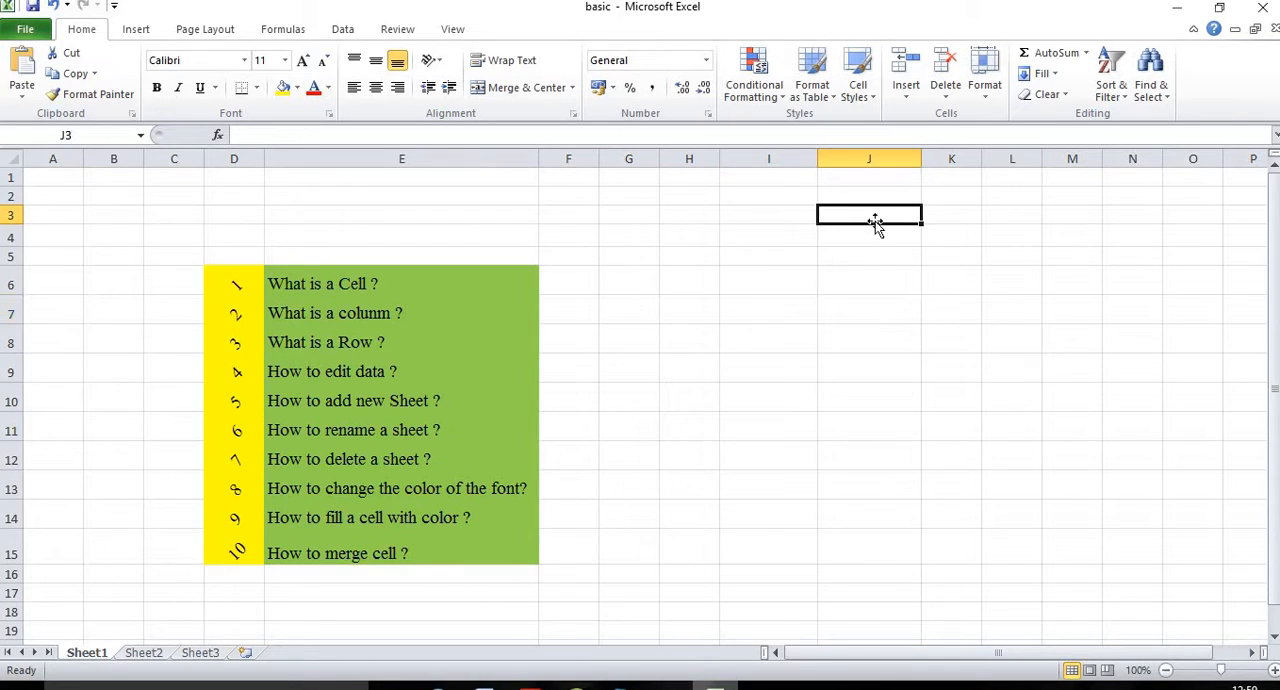
{"action": "left_click", "coordinate": [778, 240]}
{"action": "left_click", "coordinate": [645, 216]}
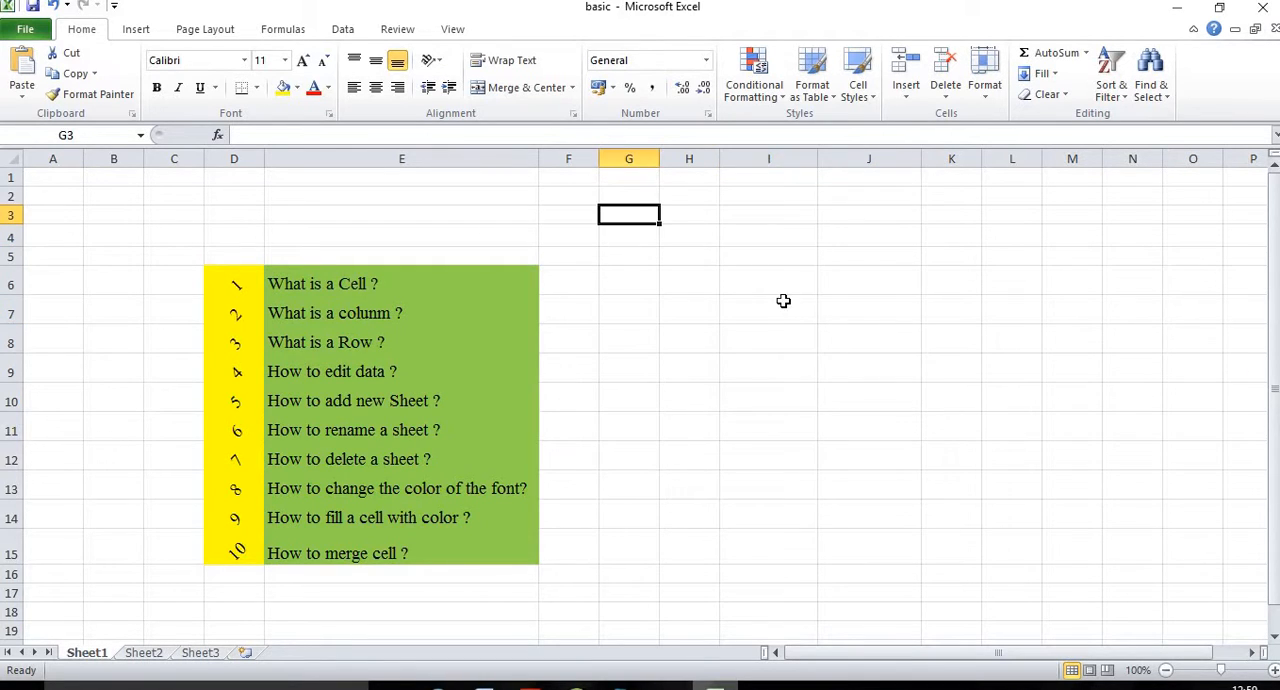
{"action": "left_click", "coordinate": [783, 301]}
{"action": "left_click", "coordinate": [862, 306]}
{"action": "left_click", "coordinate": [869, 278]}
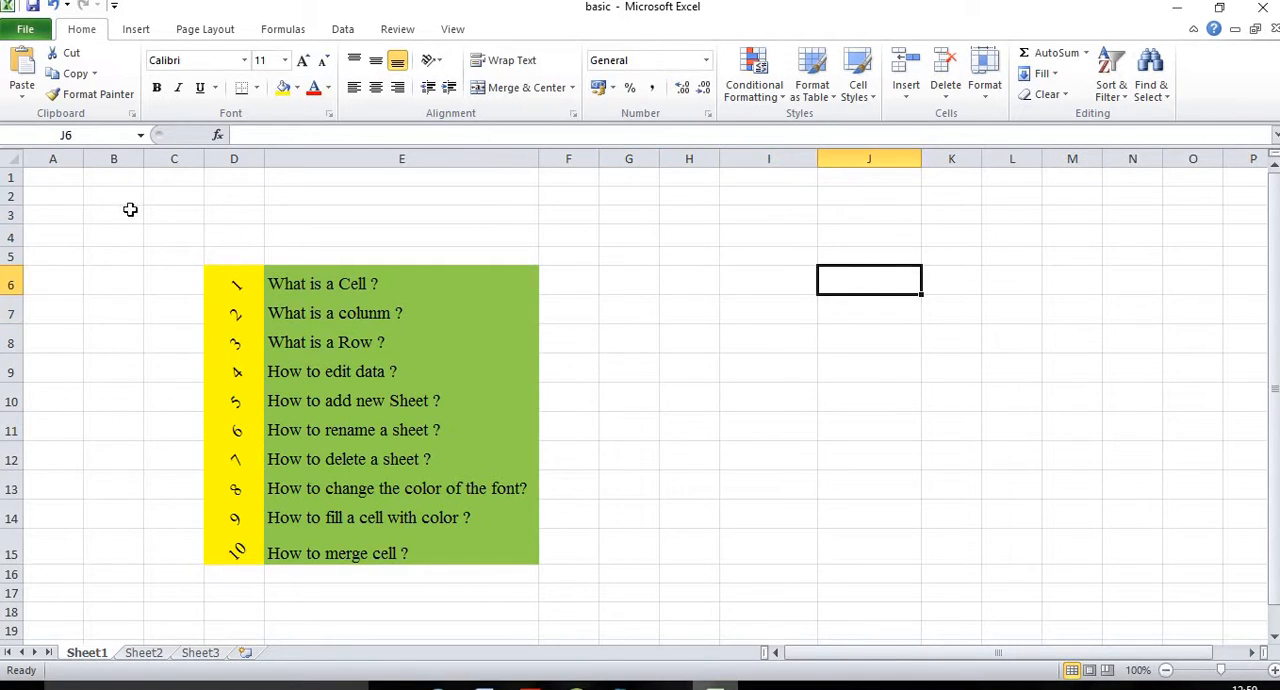
{"action": "left_click", "coordinate": [857, 222]}
Step: Enter the number 12 in cell I3 as a trial, and erase it again
{"action": "left_click", "coordinate": [768, 219]}
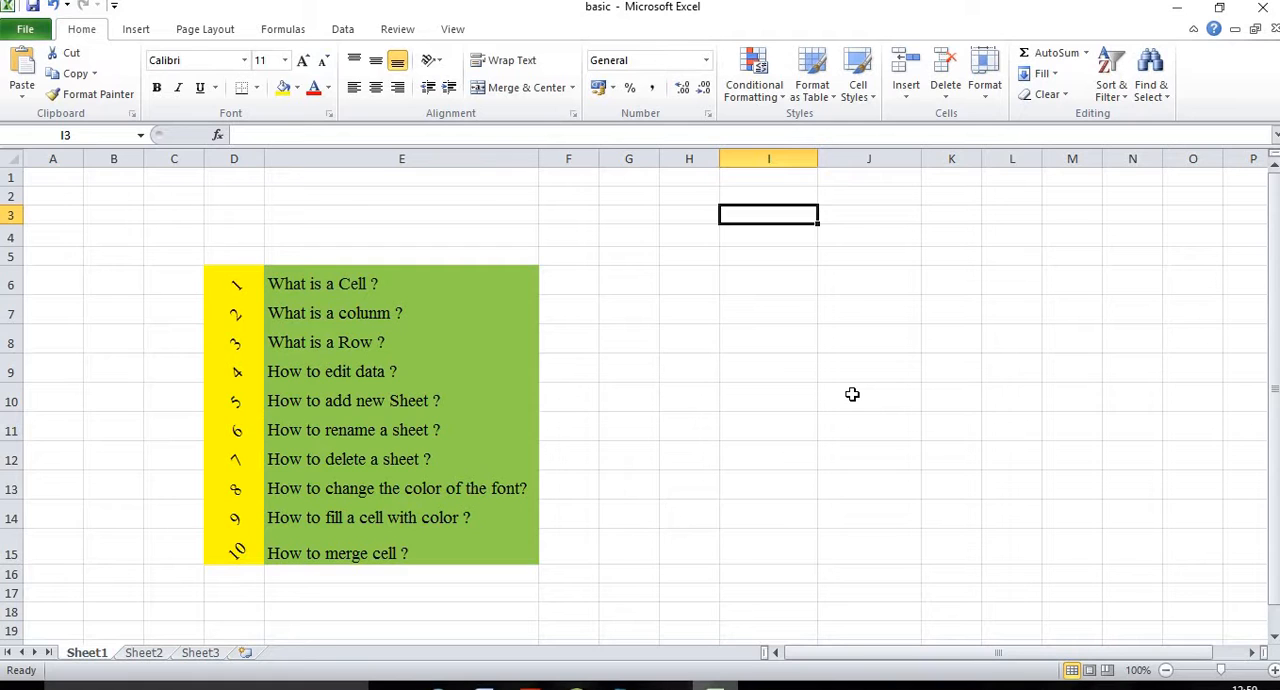
{"action": "type", "text": "12"}
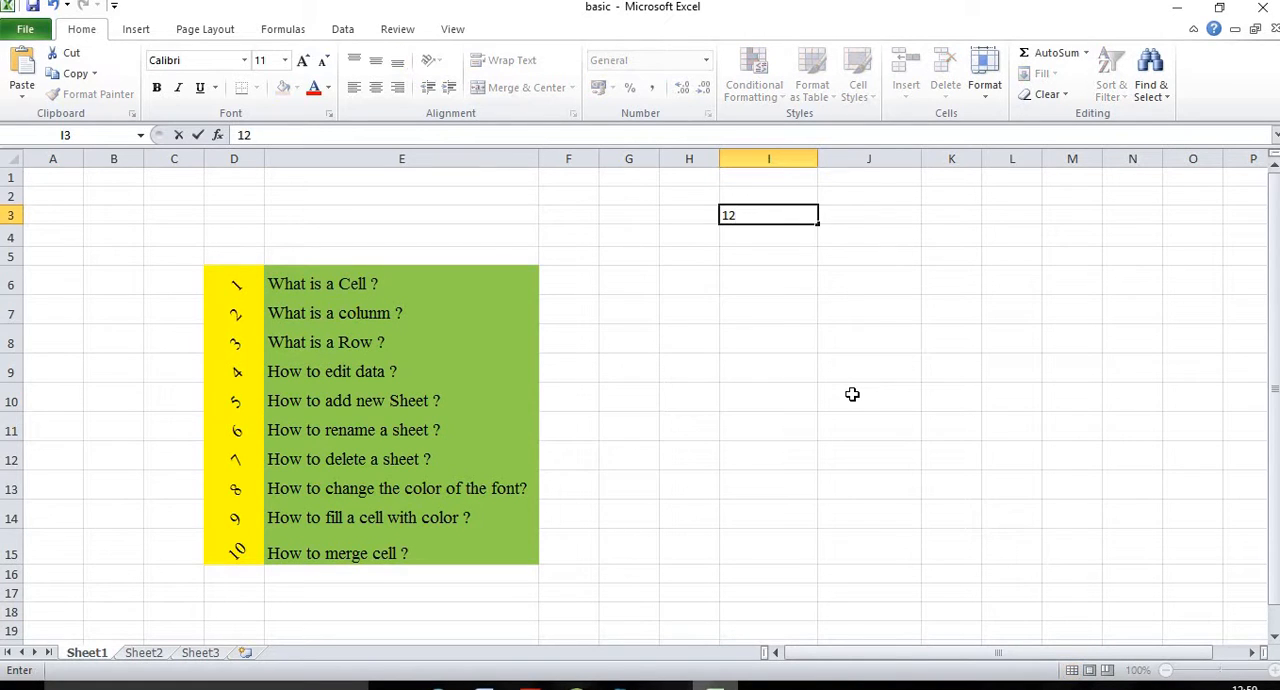
{"action": "key", "text": "BackSpace"}
{"action": "key", "text": "BackSpace"}
{"action": "key", "text": "BackSpace"}
{"action": "key", "text": "BackSpace"}
{"action": "key", "text": "BackSpace"}
{"action": "key", "text": "BackSpace"}
{"action": "key", "text": "BackSpace"}
Step: Try special characters such as @# in cell I3, and erase them again
{"action": "type", "text": "@#$%^&*"}
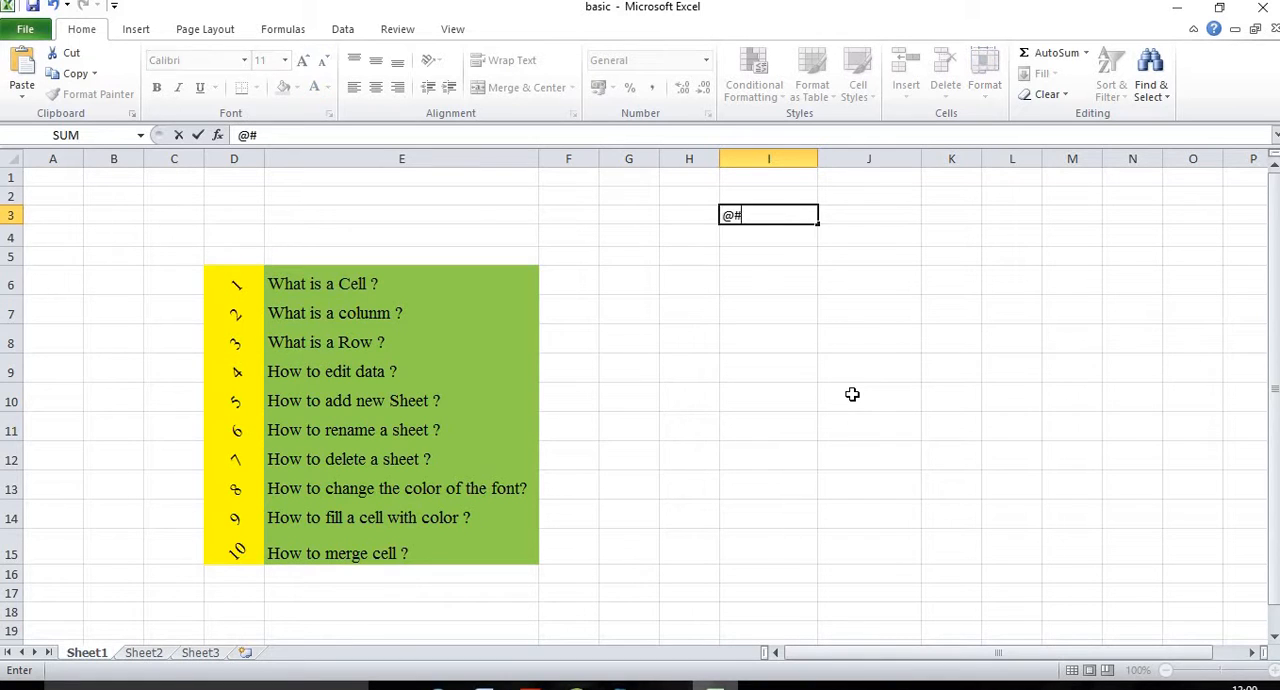
{"action": "key", "text": "BackSpace"}
{"action": "key", "text": "BackSpace"}
{"action": "key", "text": "BackSpace"}
{"action": "key", "text": "BackSpace"}
{"action": "key", "text": "BackSpace"}
{"action": "key", "text": "BackSpace"}
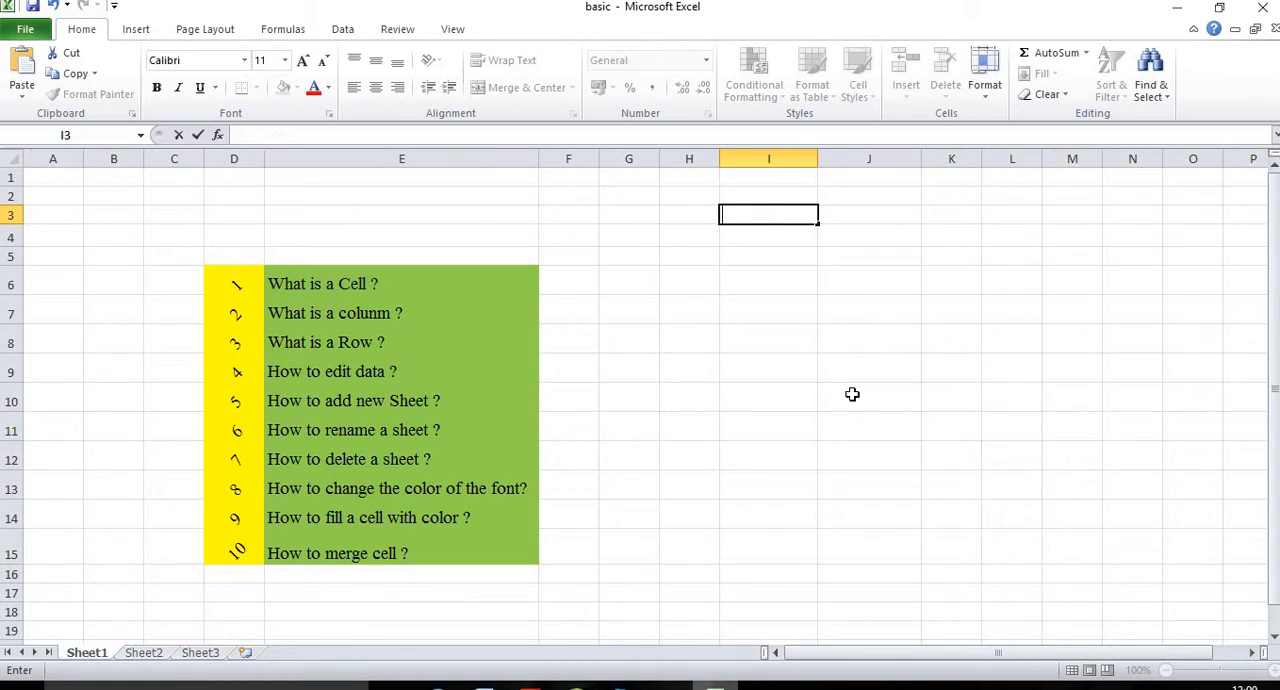
Step: Enter the mixed text asfsg35535!#$%^ in cell I6 as a trial, and erase it again
{"action": "left_click", "coordinate": [803, 303]}
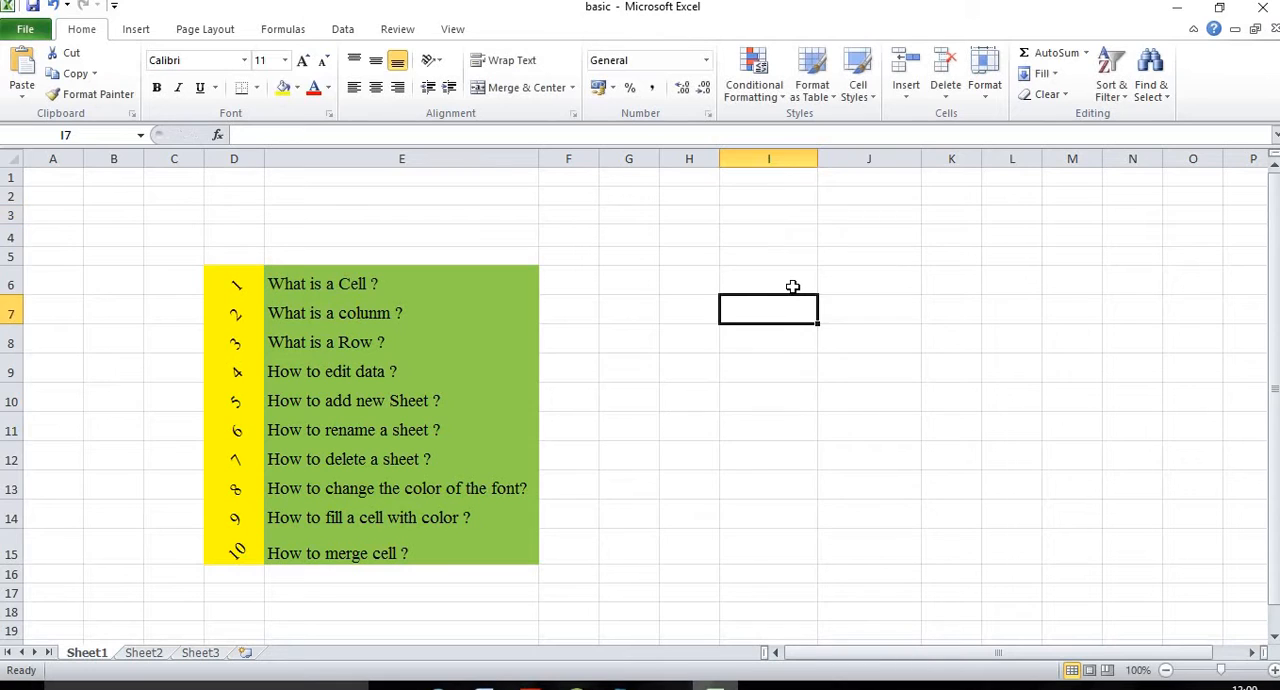
{"action": "left_click", "coordinate": [794, 286]}
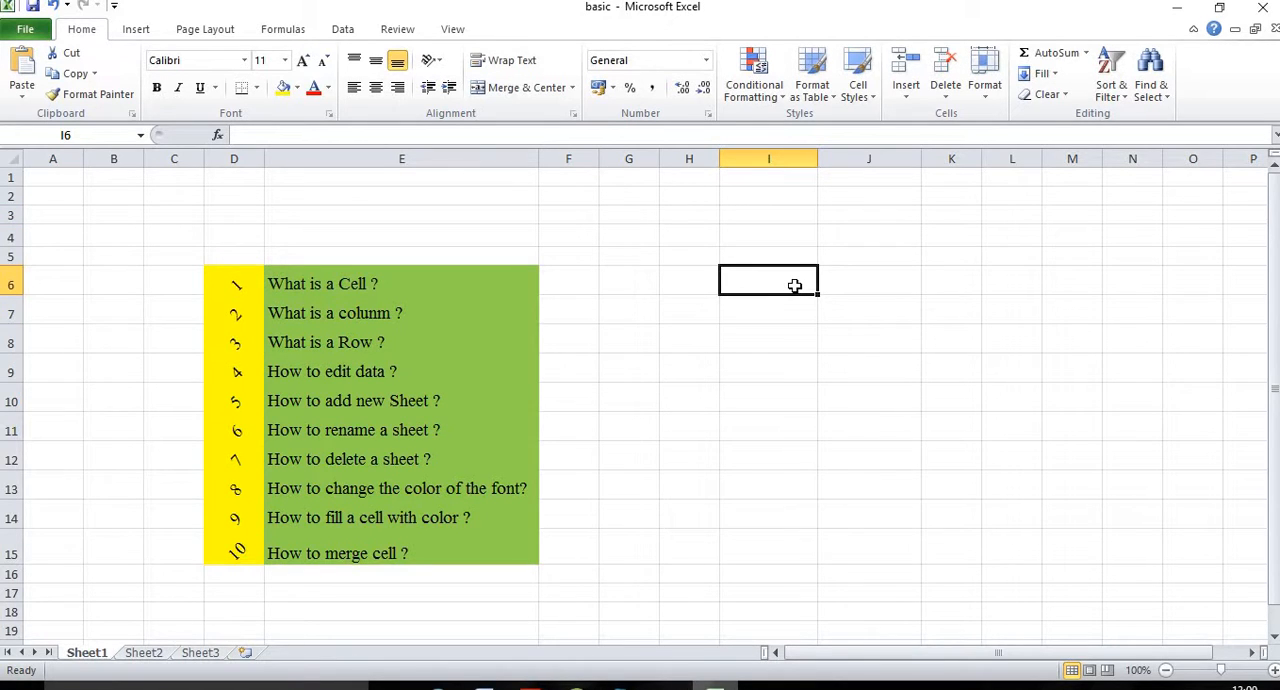
{"action": "type", "text": "asfsg35"}
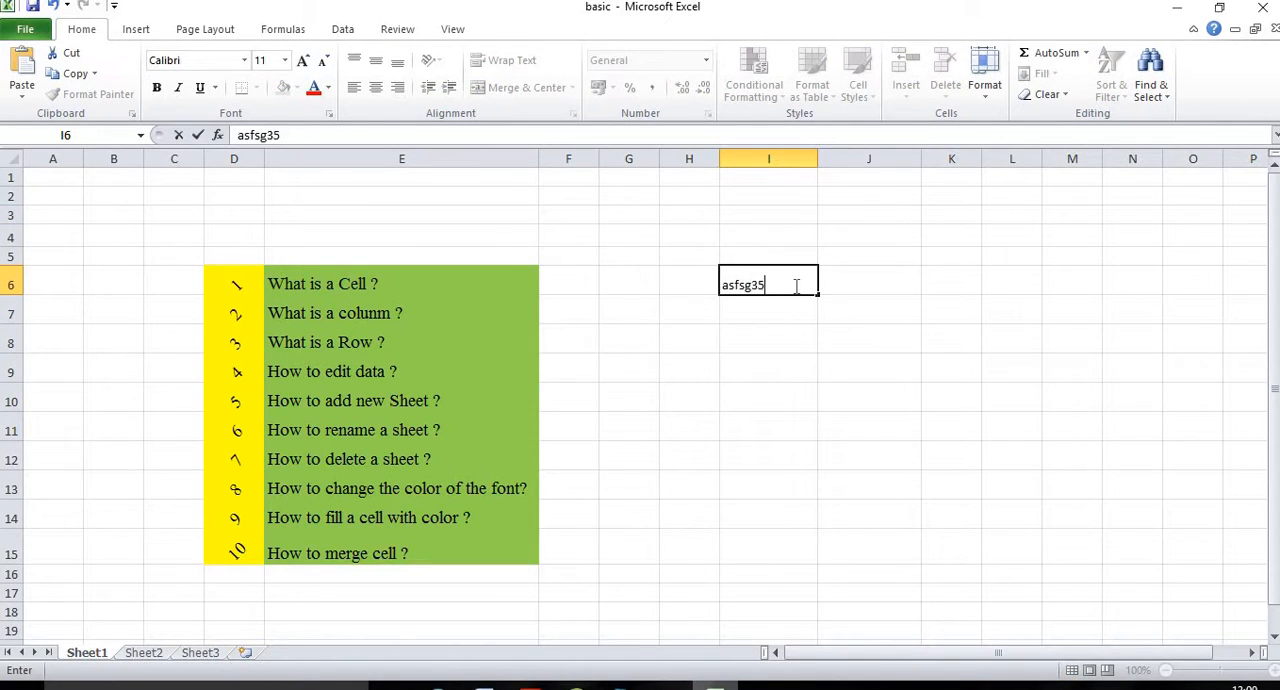
{"action": "type", "text": "535!#$%^"}
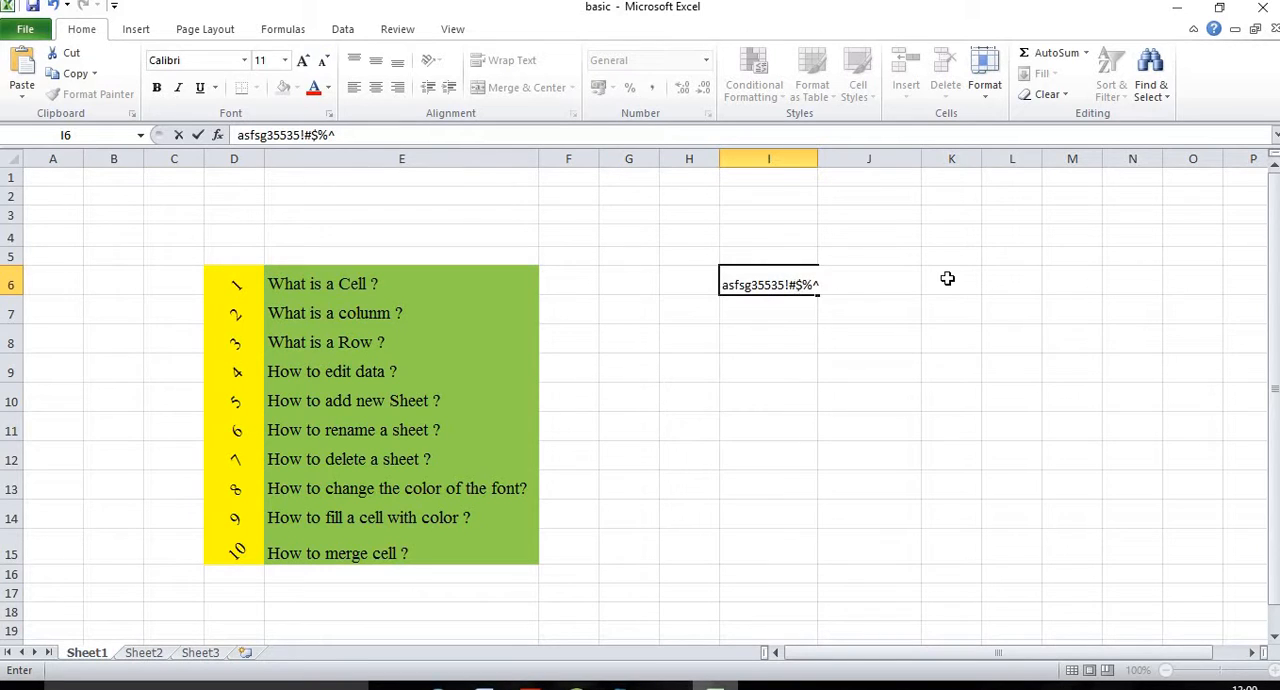
{"action": "key", "text": "BackSpace"}
{"action": "key", "text": "BackSpace"}
{"action": "key", "text": "BackSpace"}
{"action": "key", "text": "BackSpace"}
{"action": "key", "text": "BackSpace"}
{"action": "key", "text": "BackSpace"}
{"action": "key", "text": "BackSpace"}
{"action": "key", "text": "BackSpace"}
{"action": "key", "text": "BackSpace"}
{"action": "key", "text": "BackSpace"}
{"action": "key", "text": "BackSpace"}
{"action": "key", "text": "BackSpace"}
{"action": "key", "text": "BackSpace"}
{"action": "key", "text": "BackSpace"}
{"action": "key", "text": "BackSpace"}
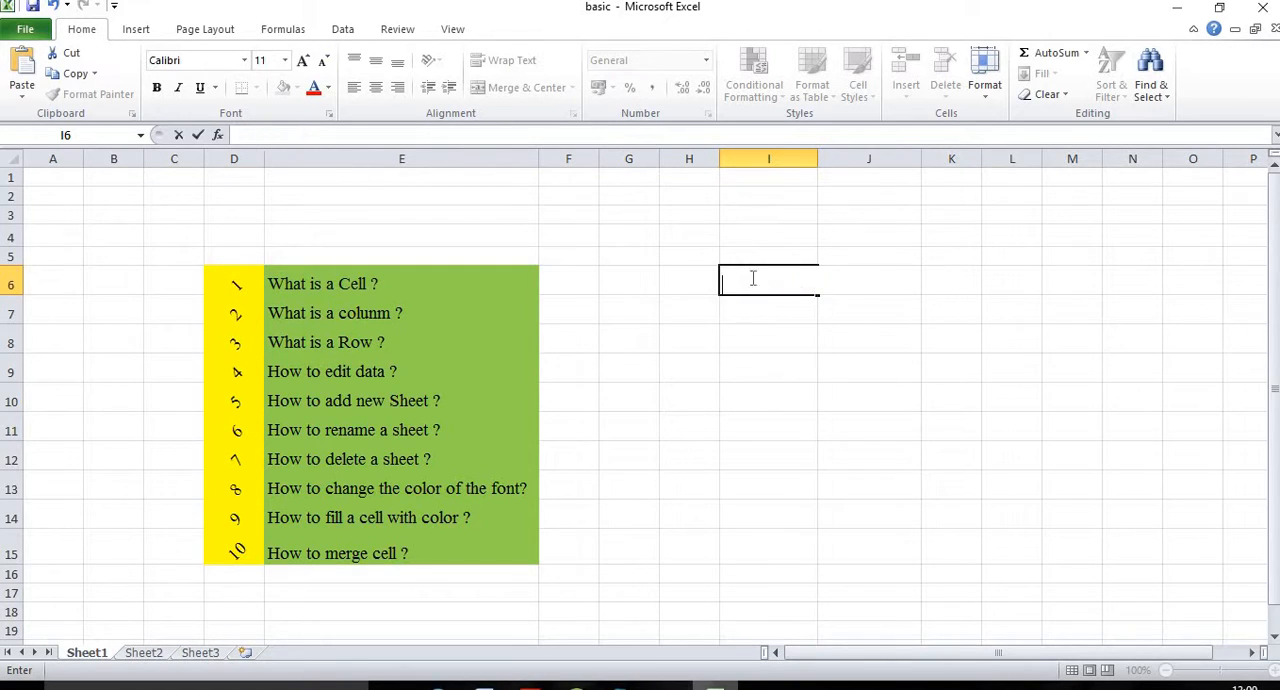
{"action": "left_click", "coordinate": [742, 240]}
{"action": "left_click", "coordinate": [753, 269]}
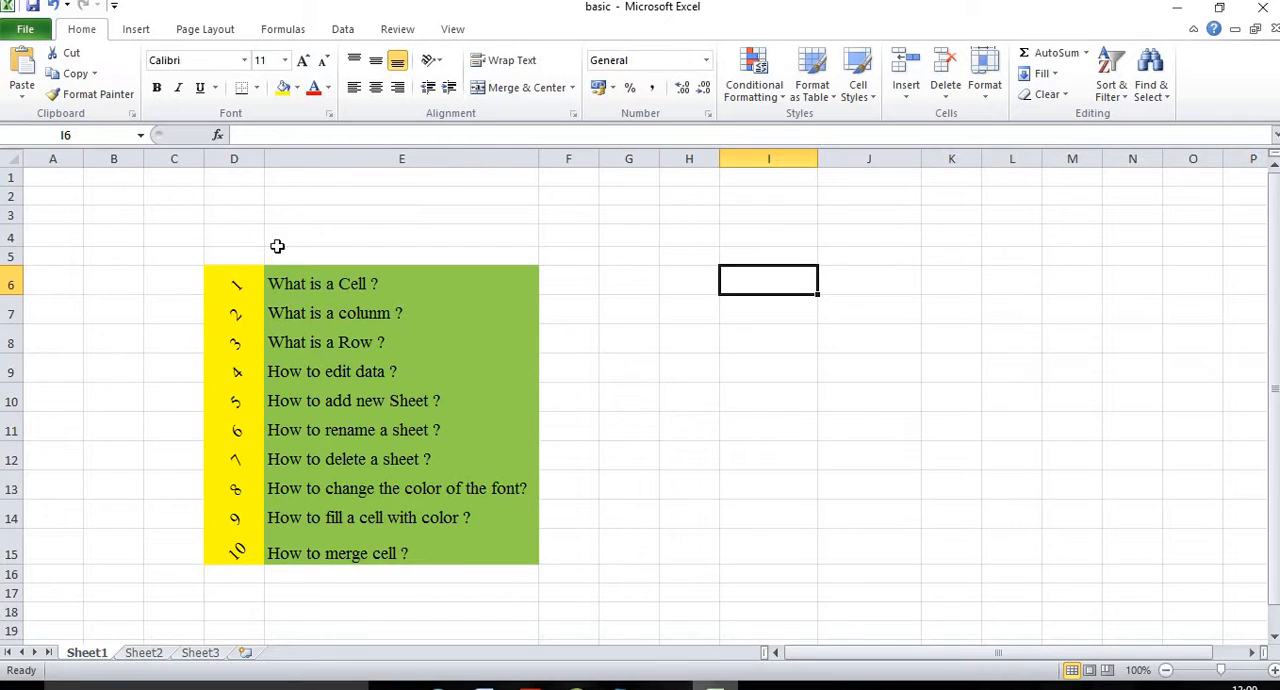
Step: Enter the word Apple in cell C3, above the topic list
{"action": "left_click", "coordinate": [312, 281]}
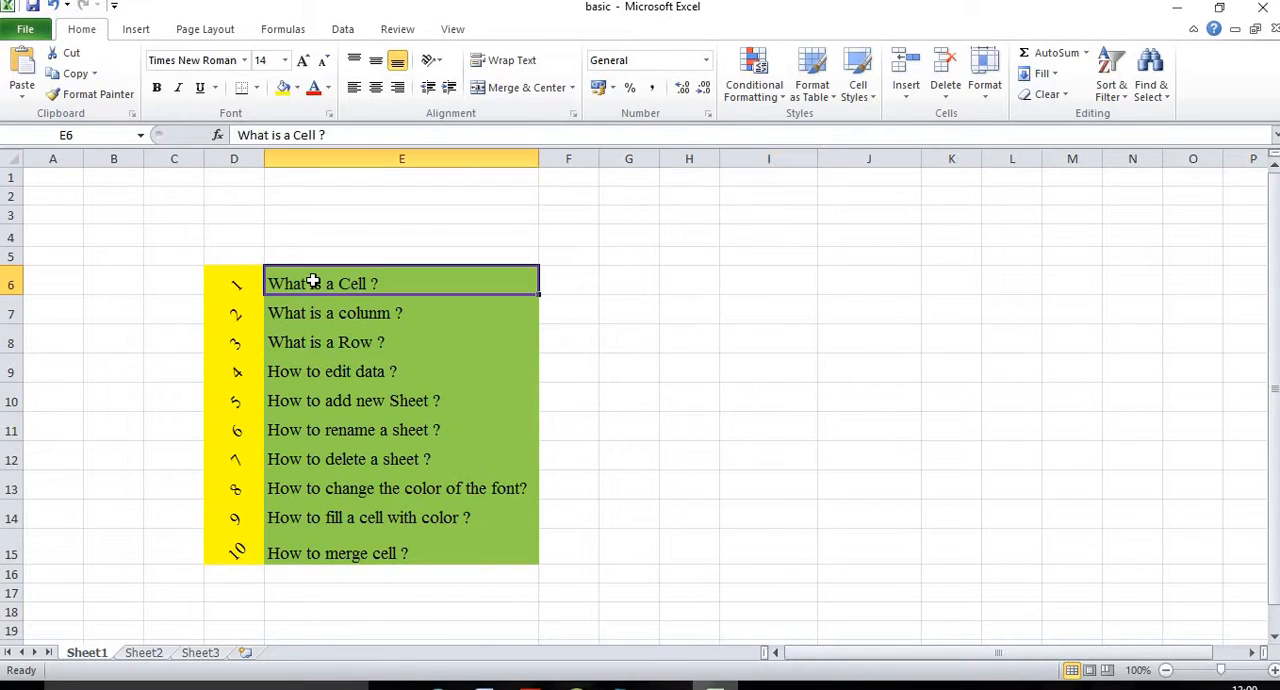
{"action": "left_click", "coordinate": [208, 234]}
{"action": "left_click", "coordinate": [171, 215]}
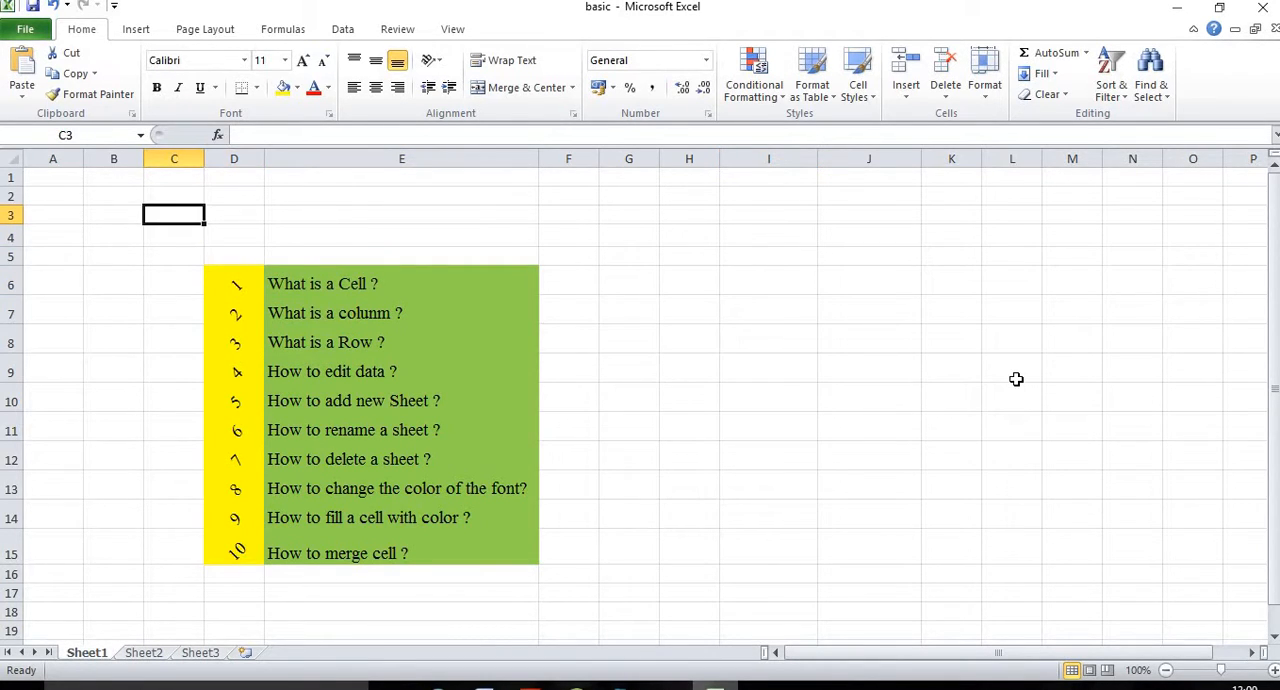
{"action": "type", "text": "Appp"}
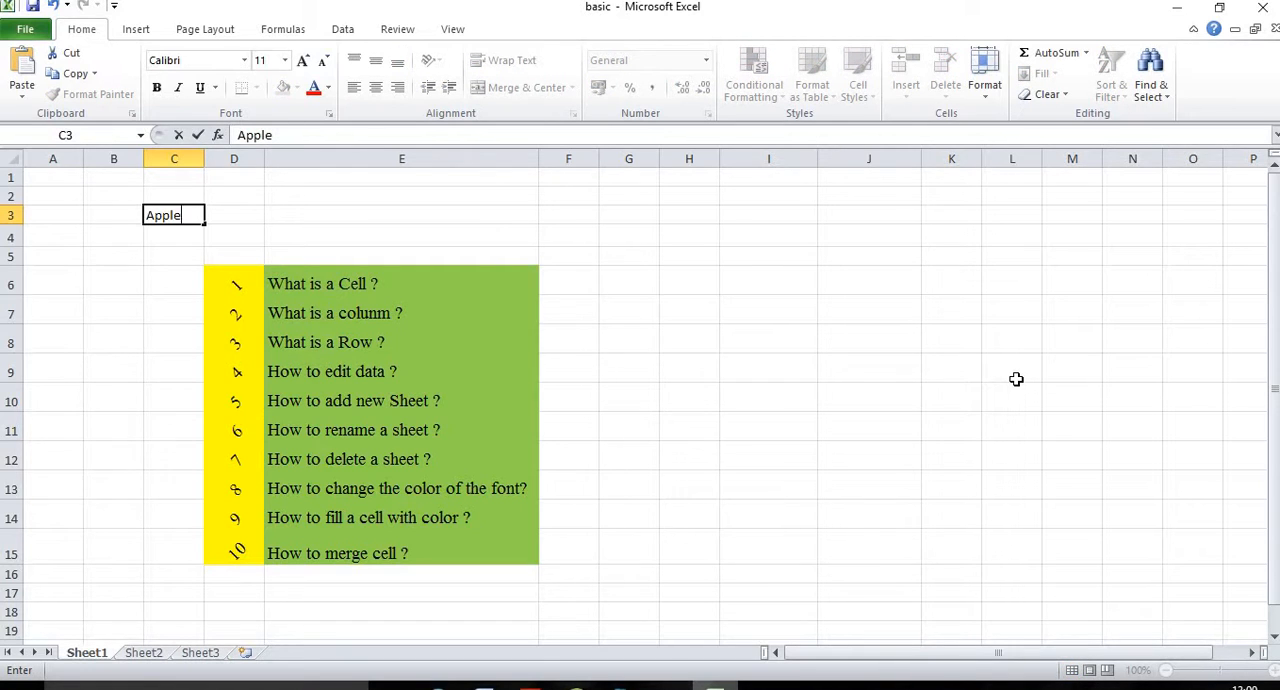
{"action": "key", "text": "Tab"}
Step: Check the cell reference of the Apple cell and compare it with those of cells I5 and J13
{"action": "left_click", "coordinate": [172, 217]}
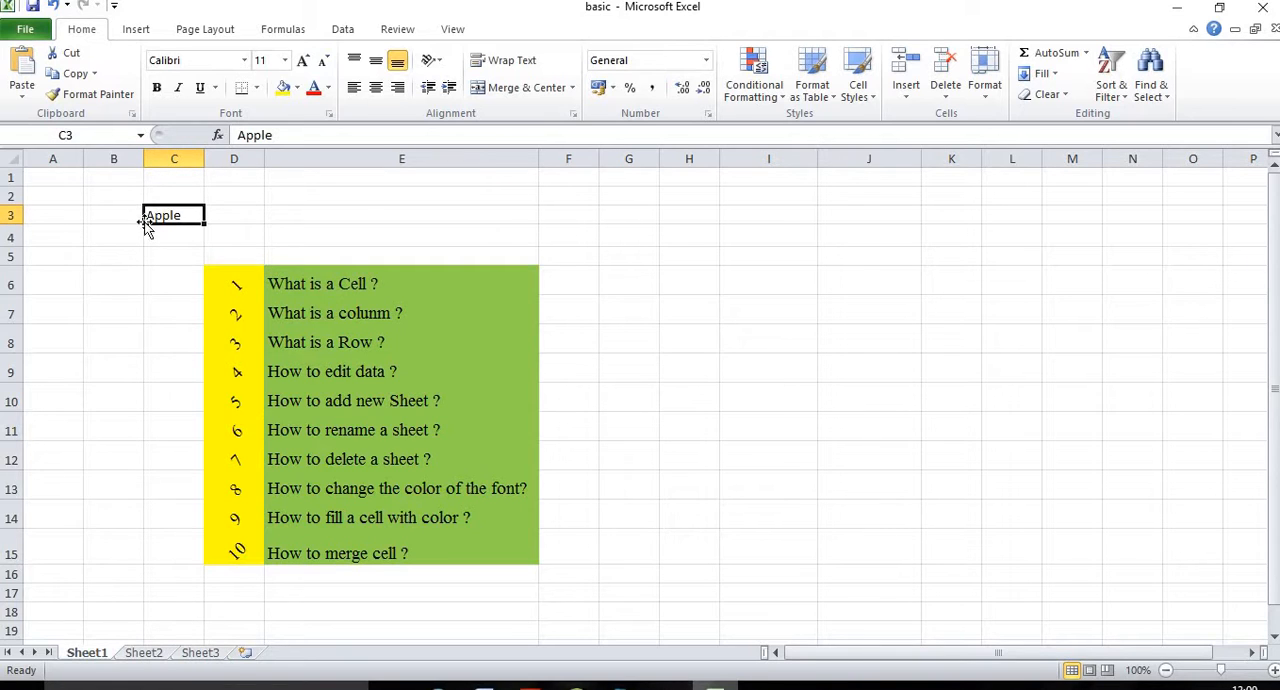
{"action": "left_click", "coordinate": [47, 135]}
{"action": "left_click", "coordinate": [103, 272]}
{"action": "left_click", "coordinate": [778, 261]}
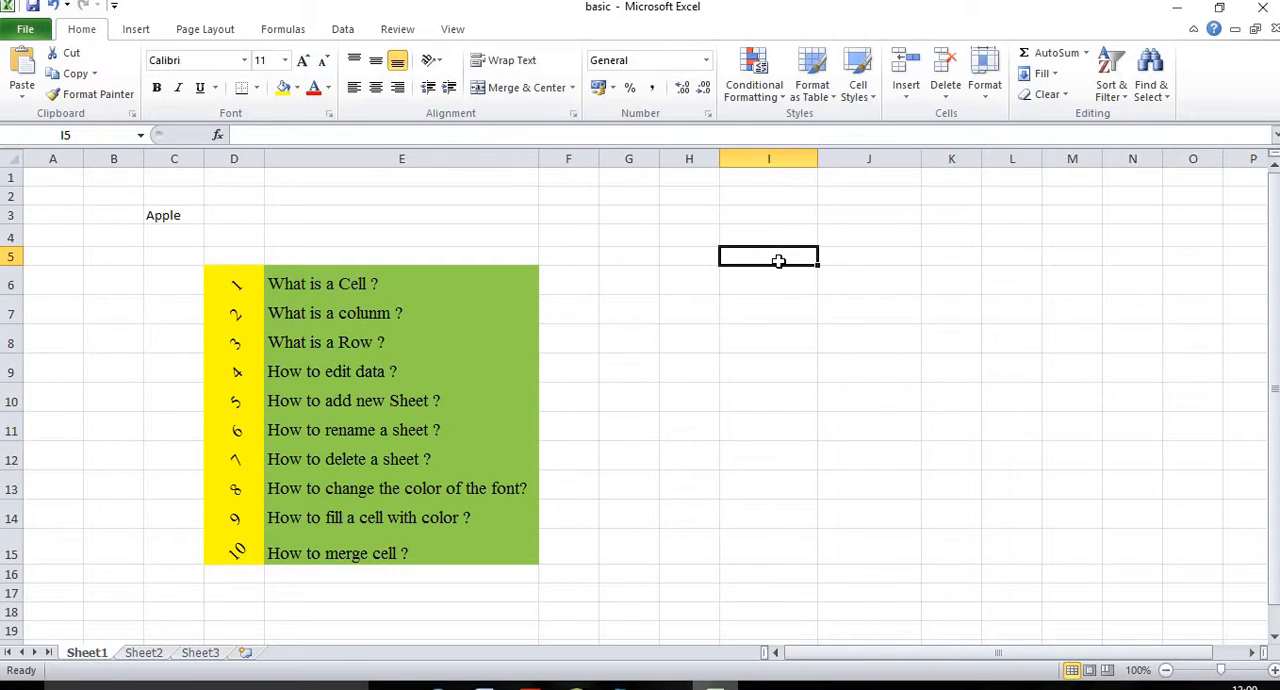
{"action": "left_click", "coordinate": [877, 495]}
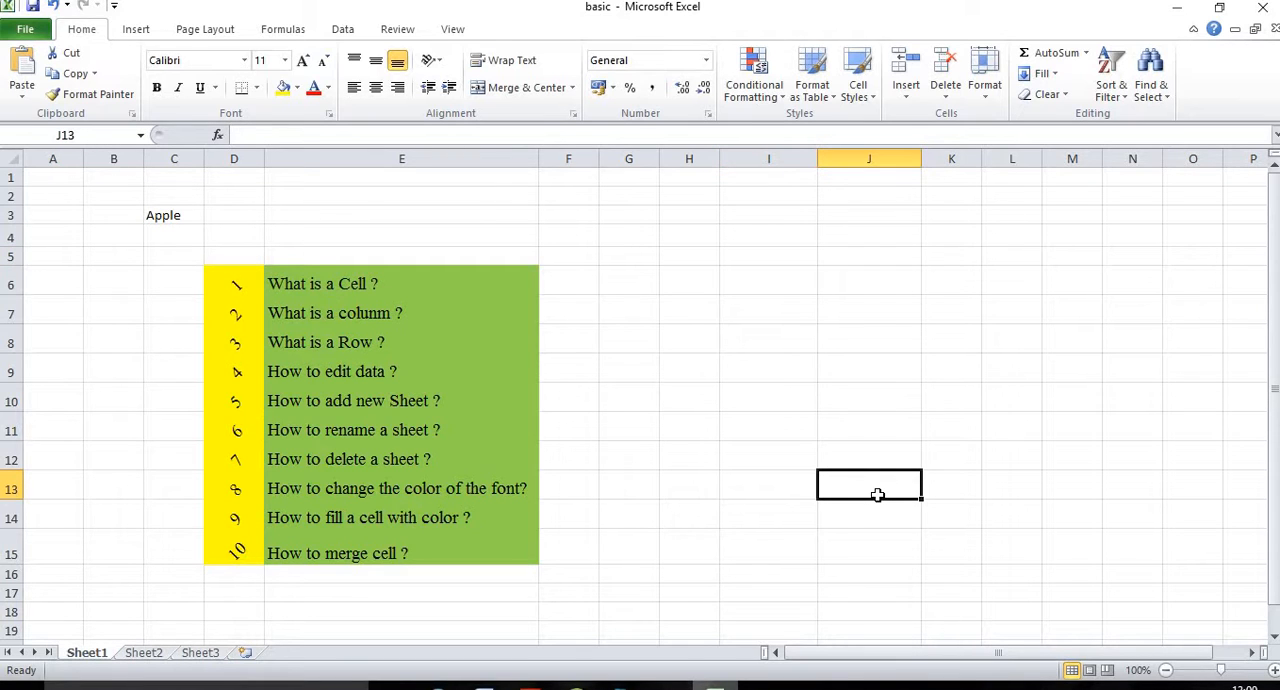
Step: Clear the word Apple from cell C3 and go to the topic "What is a colunm ?" in E7
{"action": "left_click", "coordinate": [172, 213]}
{"action": "key", "text": "BackSpace"}
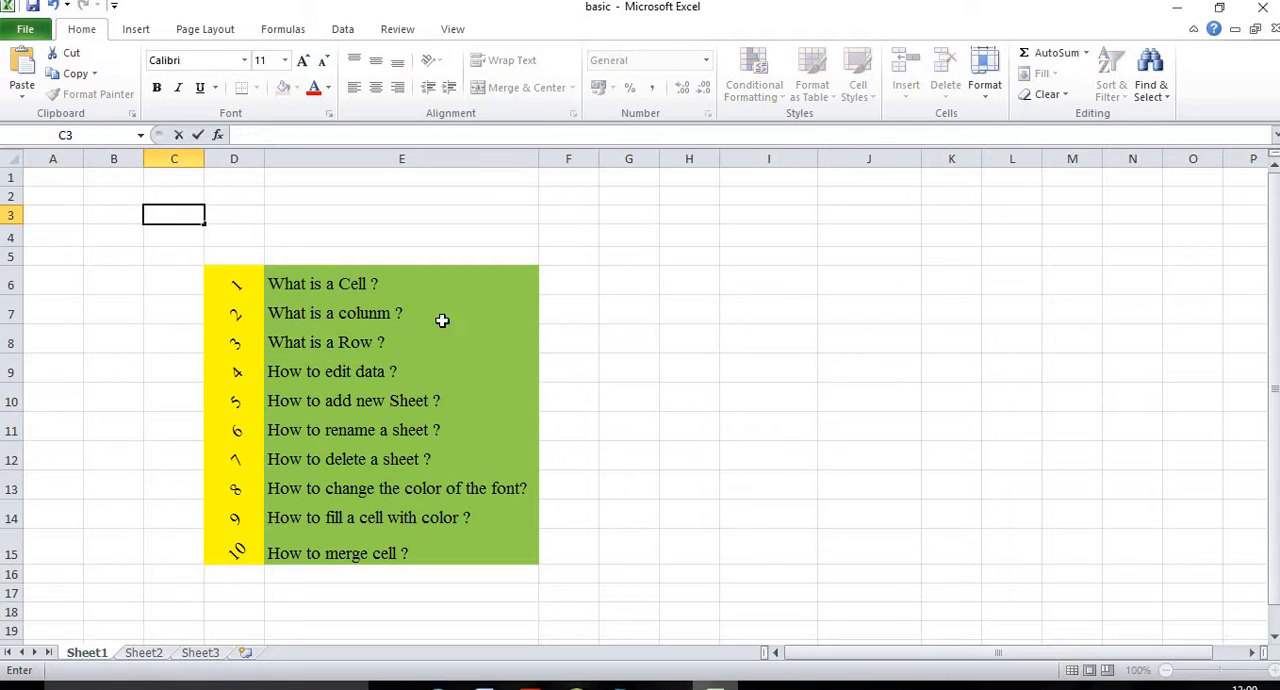
{"action": "left_click", "coordinate": [288, 313]}
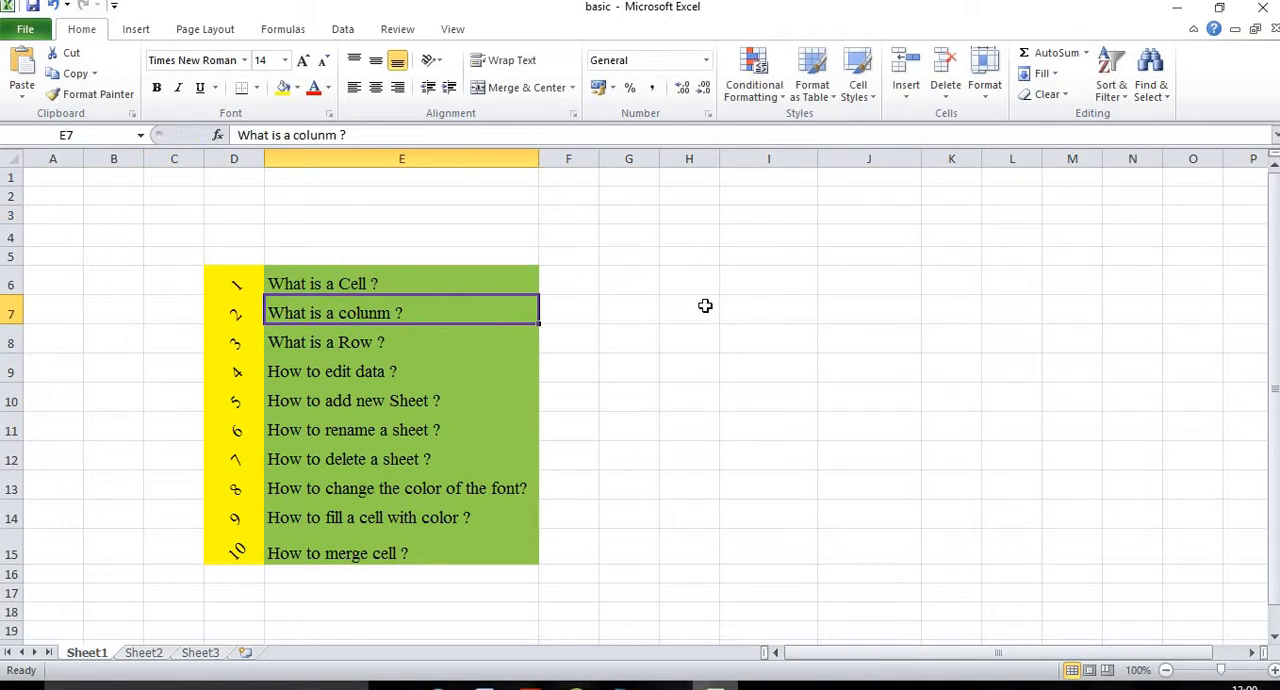
Step: Select the cells of column I from row 1 down to row 154, and return to cell A1
{"action": "left_click", "coordinate": [605, 372]}
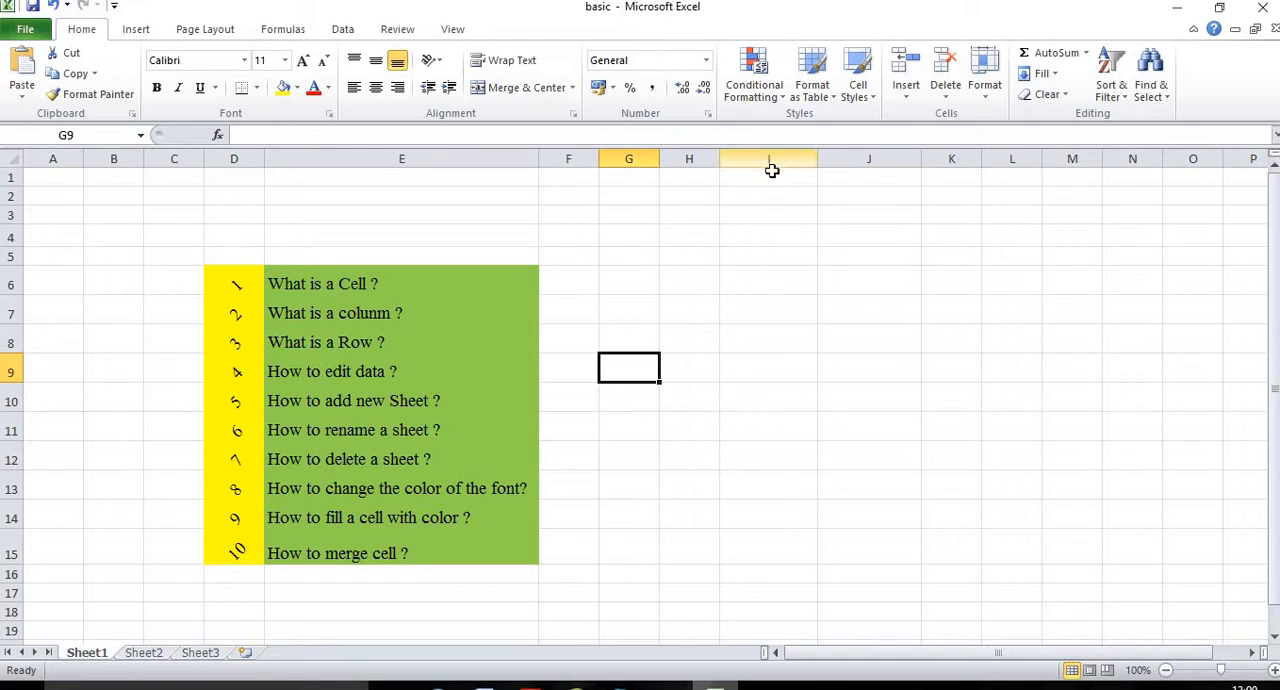
{"action": "left_click_drag", "start_coordinate": [771, 177], "coordinate": [762, 650]}
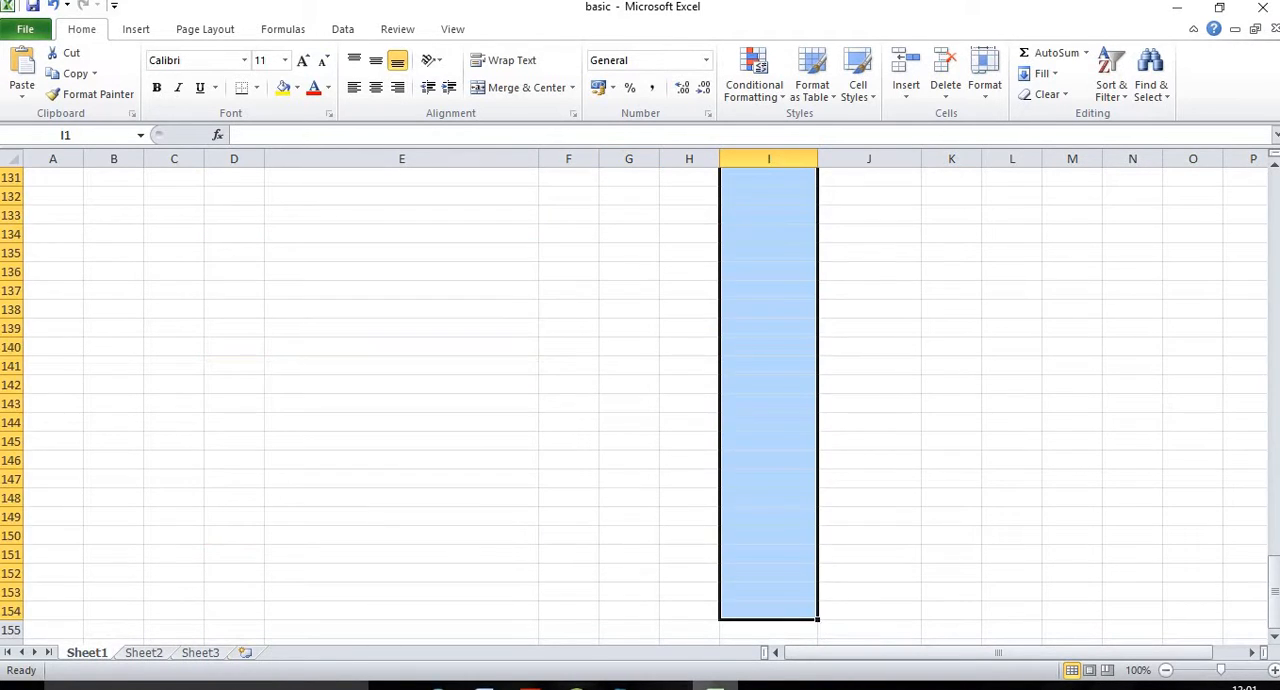
{"action": "key", "text": "ctrl+Home"}
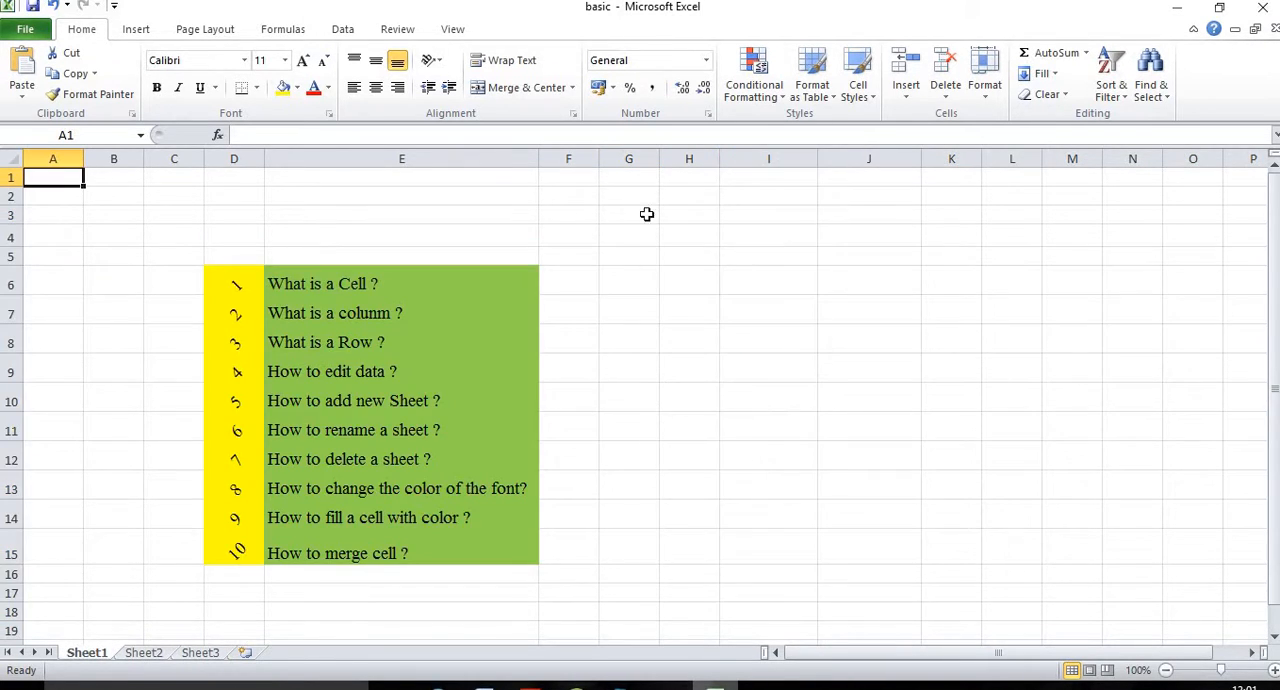
Step: Select the cells downward from row 1 in columns F, G, H, J and L, one column after another
{"action": "left_click_drag", "start_coordinate": [574, 175], "coordinate": [894, 246]}
{"action": "left_click_drag", "start_coordinate": [555, 175], "coordinate": [568, 553]}
{"action": "left_click_drag", "start_coordinate": [630, 177], "coordinate": [632, 490]}
{"action": "left_click_drag", "start_coordinate": [689, 177], "coordinate": [699, 553]}
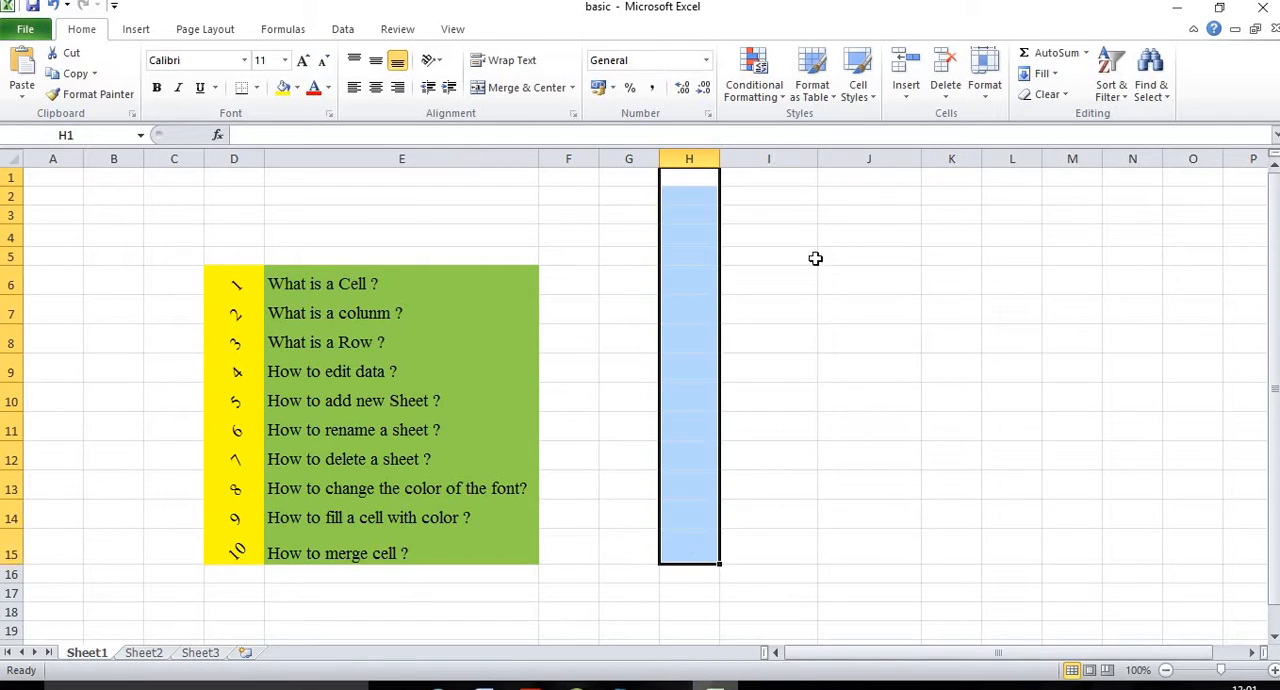
{"action": "left_click_drag", "start_coordinate": [871, 178], "coordinate": [862, 538]}
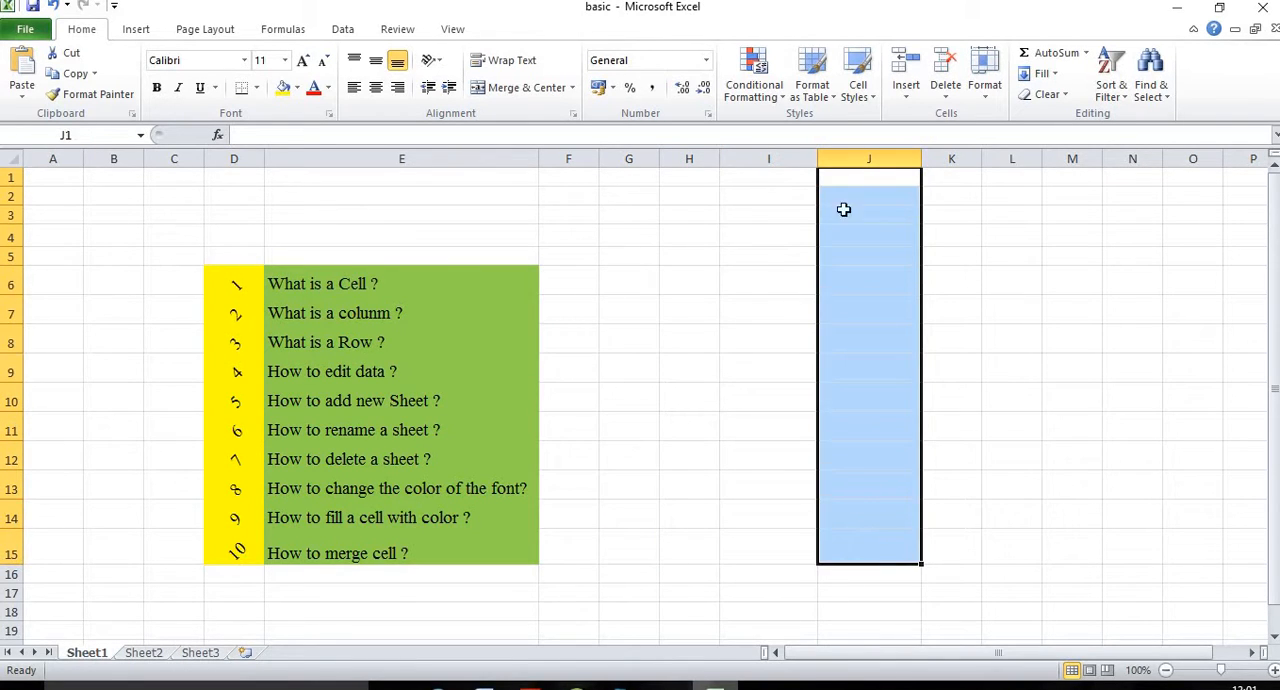
{"action": "left_click_drag", "start_coordinate": [1019, 180], "coordinate": [1010, 522]}
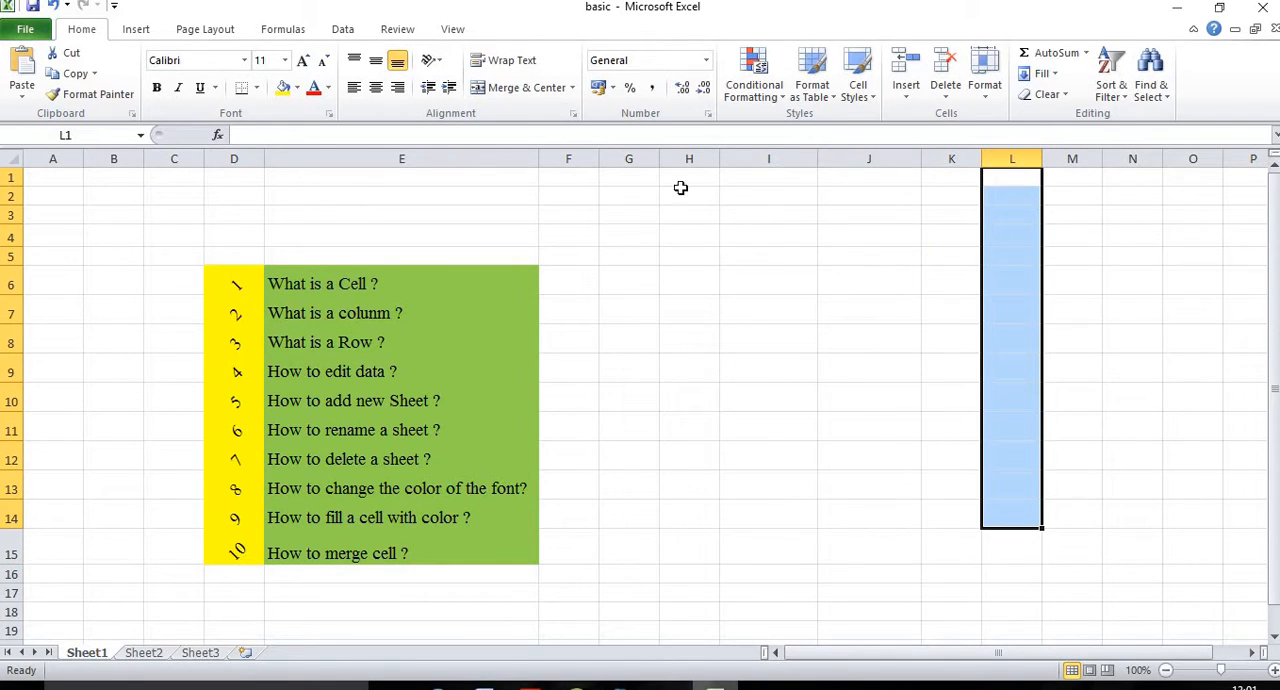
Step: Select cell I1 and move the selection to cell J3 to examine column J
{"action": "left_click", "coordinate": [806, 179]}
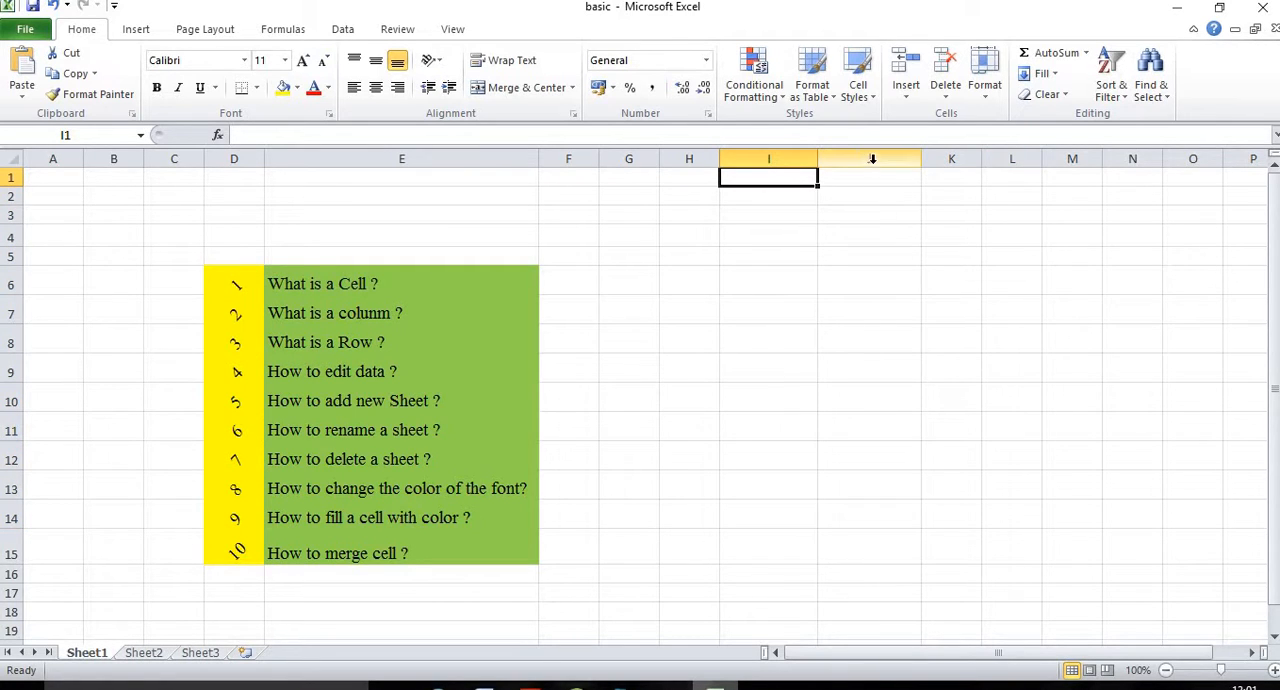
{"action": "key", "text": "Right"}
{"action": "key", "text": "Down"}
{"action": "key", "text": "Down"}
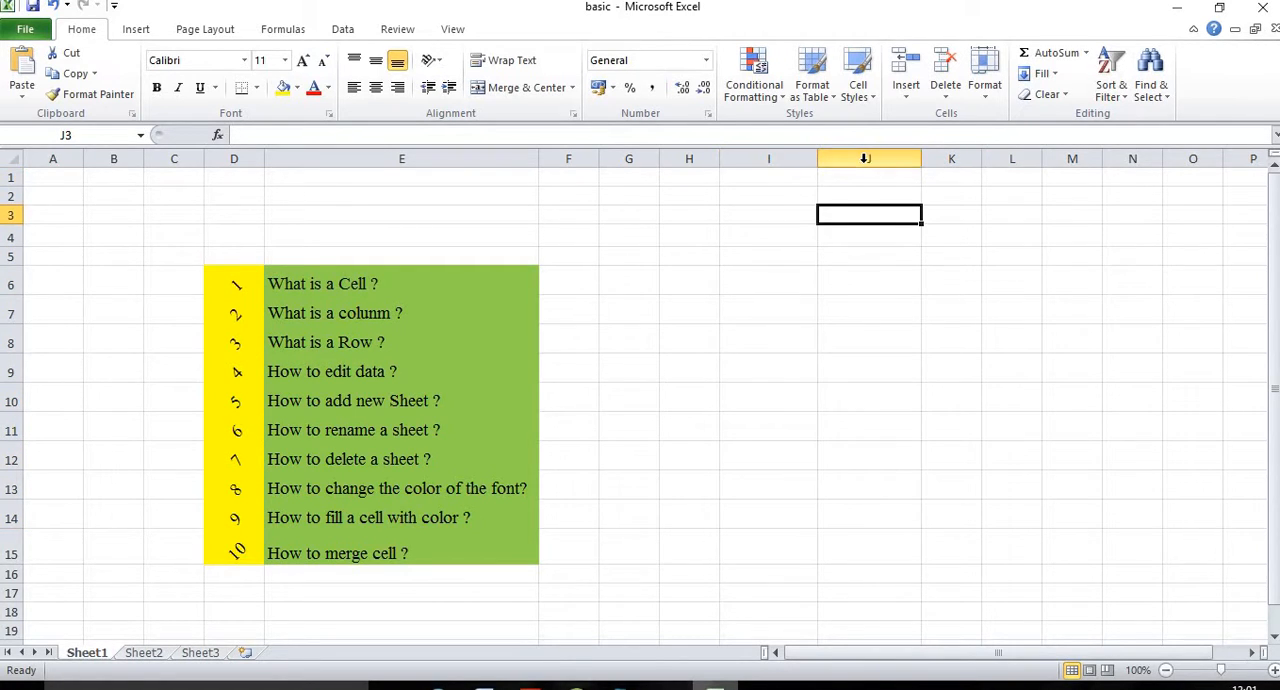
Step: Select the whole of column J and examine how far down the sheet it extends
{"action": "left_click", "coordinate": [867, 157]}
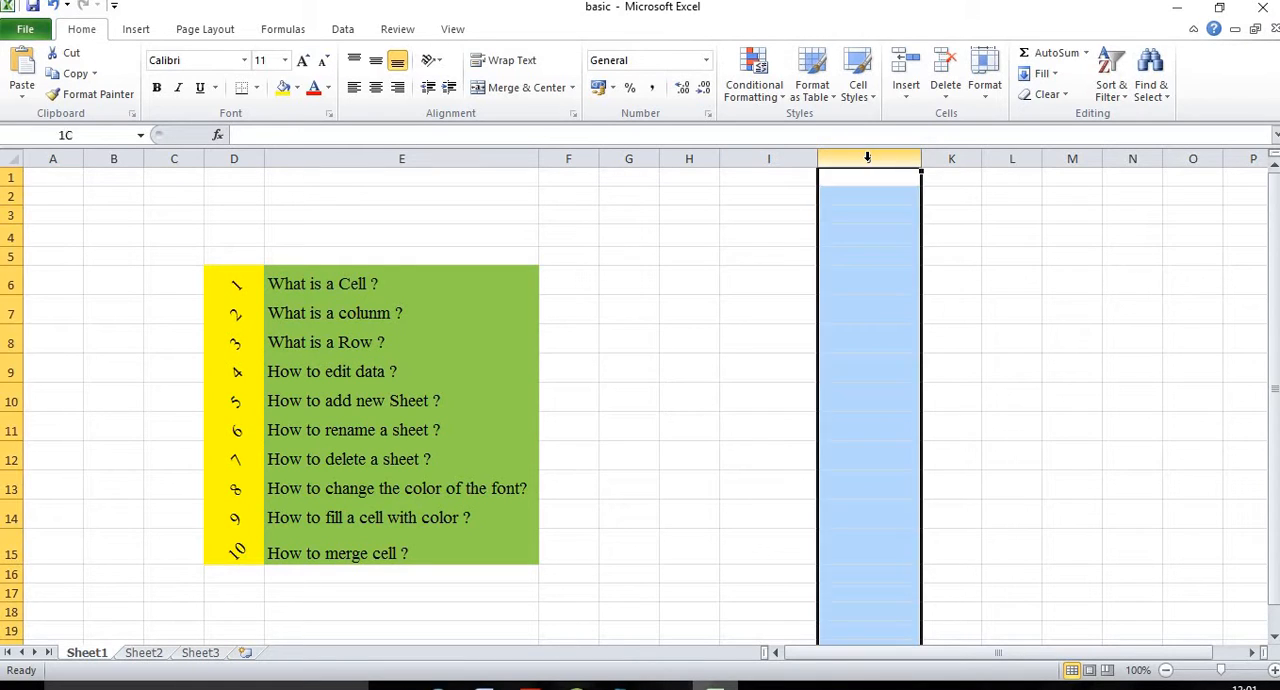
{"action": "scroll", "coordinate": [855, 208], "scroll_direction": "down", "scroll_amount": 7}
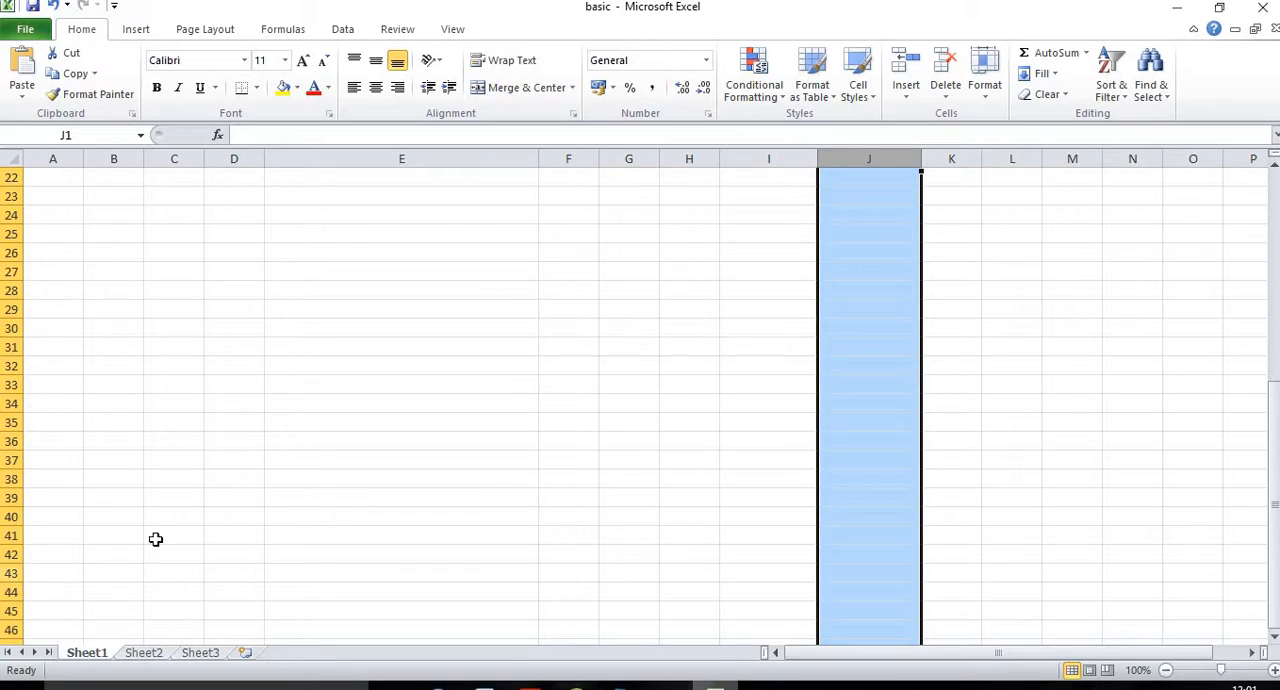
{"action": "scroll", "coordinate": [875, 206], "scroll_direction": "up", "scroll_amount": 7}
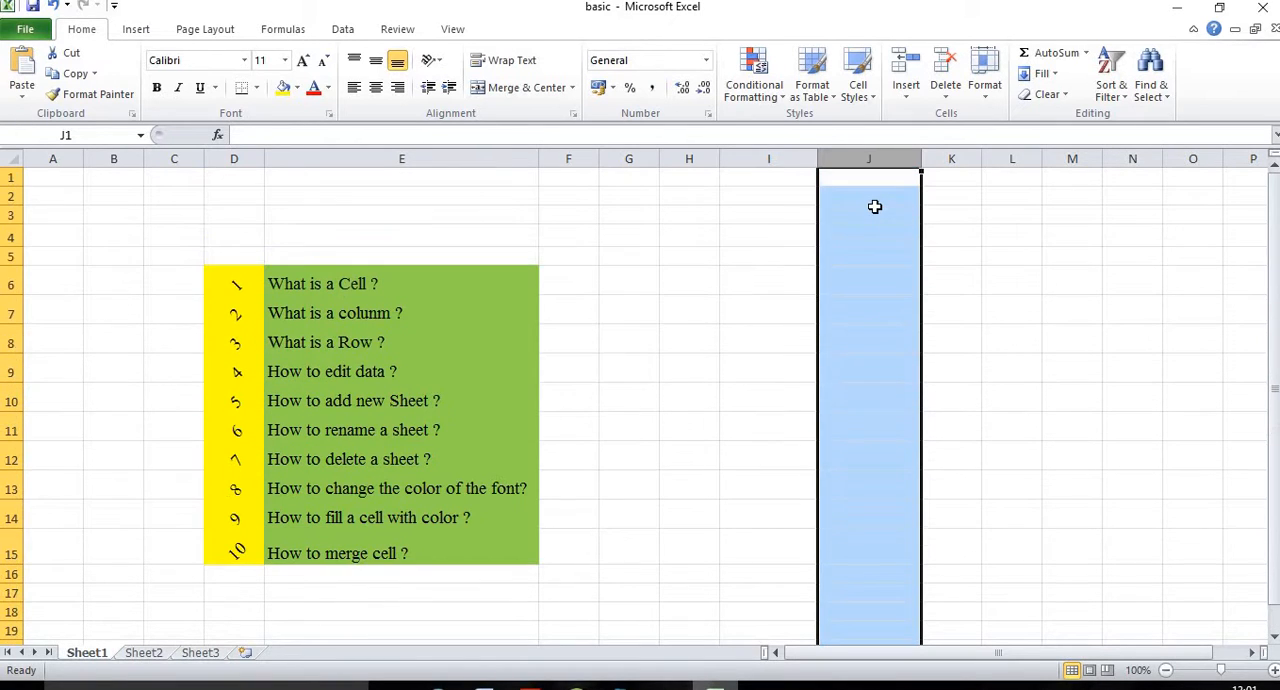
Step: Select the whole columns J, K and L one at a time, and return to column J
{"action": "left_click", "coordinate": [947, 180]}
{"action": "left_click", "coordinate": [872, 158]}
{"action": "left_click", "coordinate": [942, 159]}
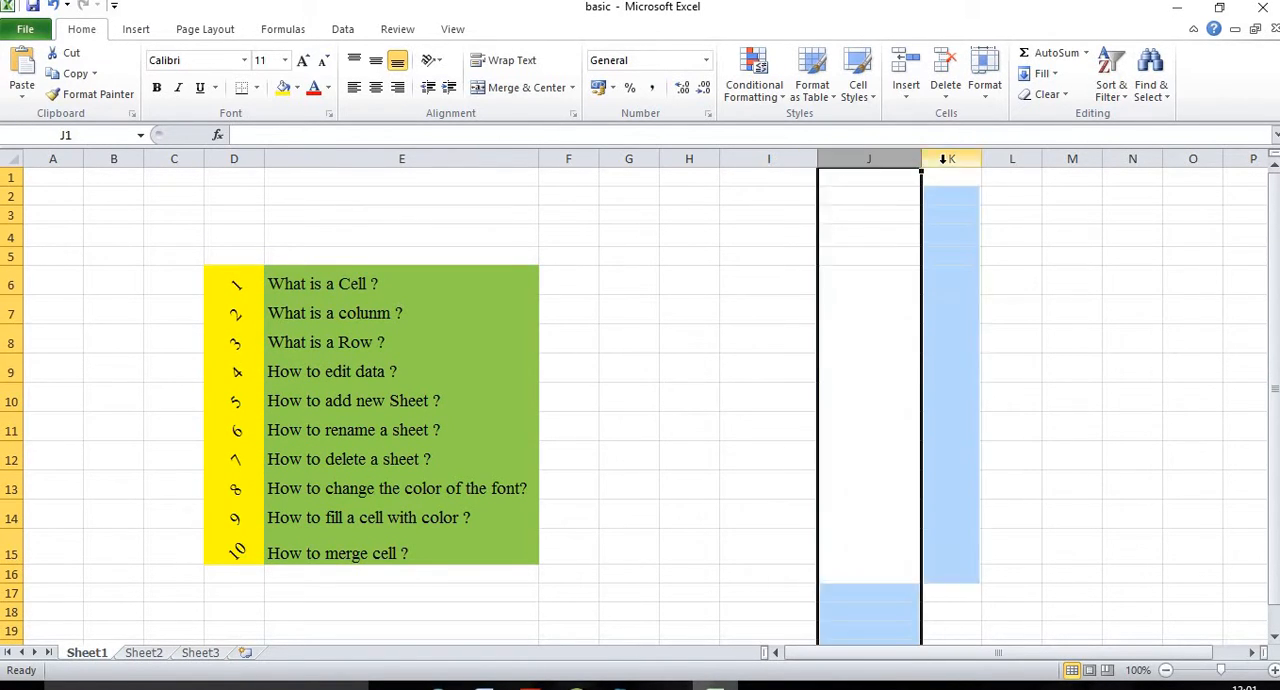
{"action": "left_click", "coordinate": [1000, 158]}
{"action": "left_click", "coordinate": [836, 157]}
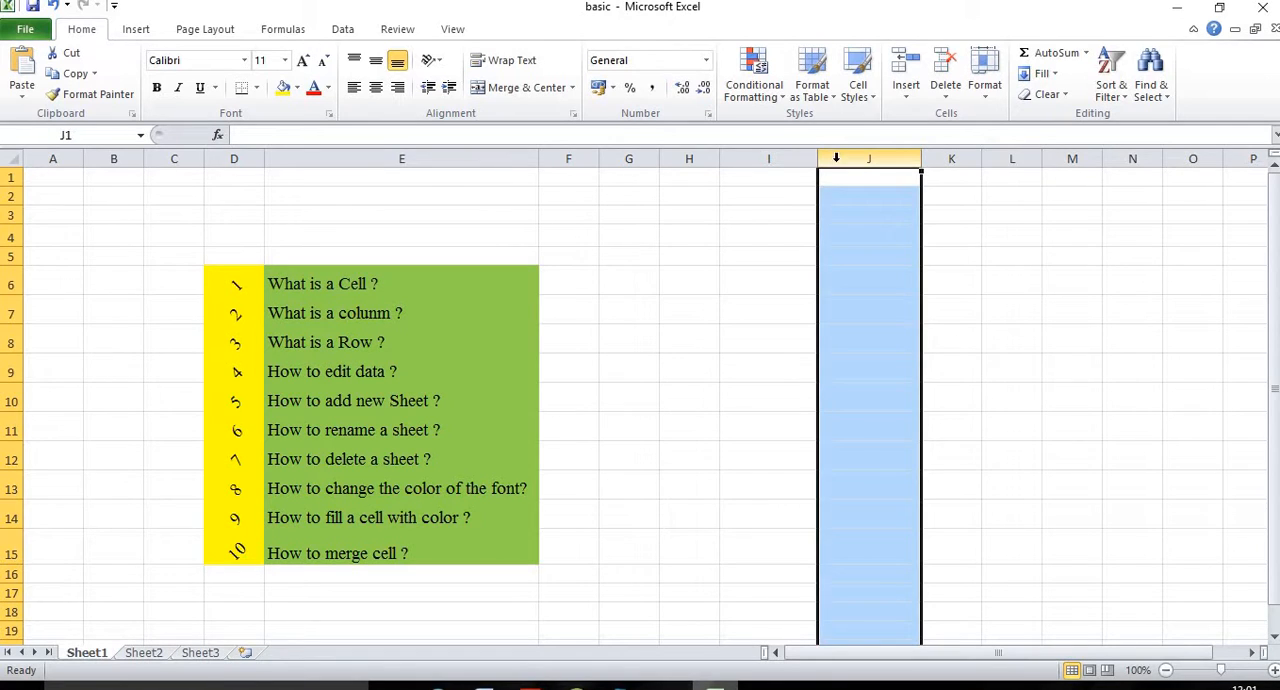
Step: Select the whole column I, extend the selection through column L to examine it, and return to cell H1
{"action": "left_click", "coordinate": [790, 180]}
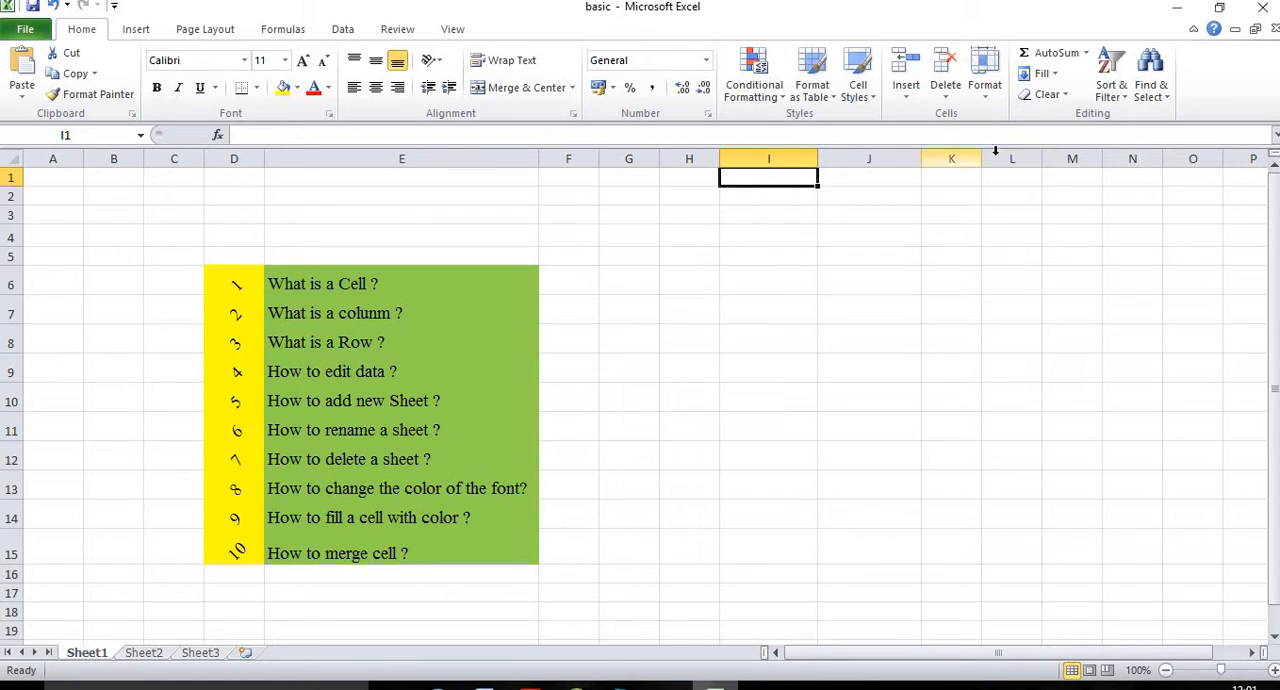
{"action": "left_click", "coordinate": [791, 158]}
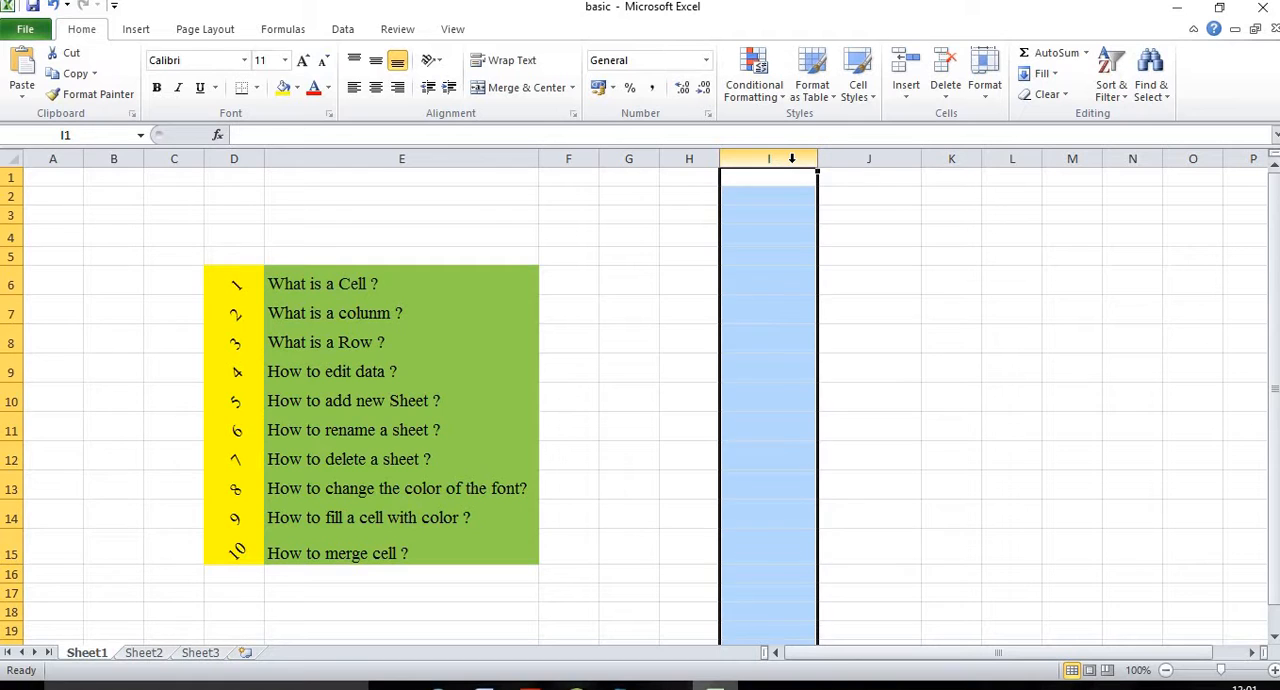
{"action": "left_click_drag", "start_coordinate": [791, 158], "coordinate": [1012, 158]}
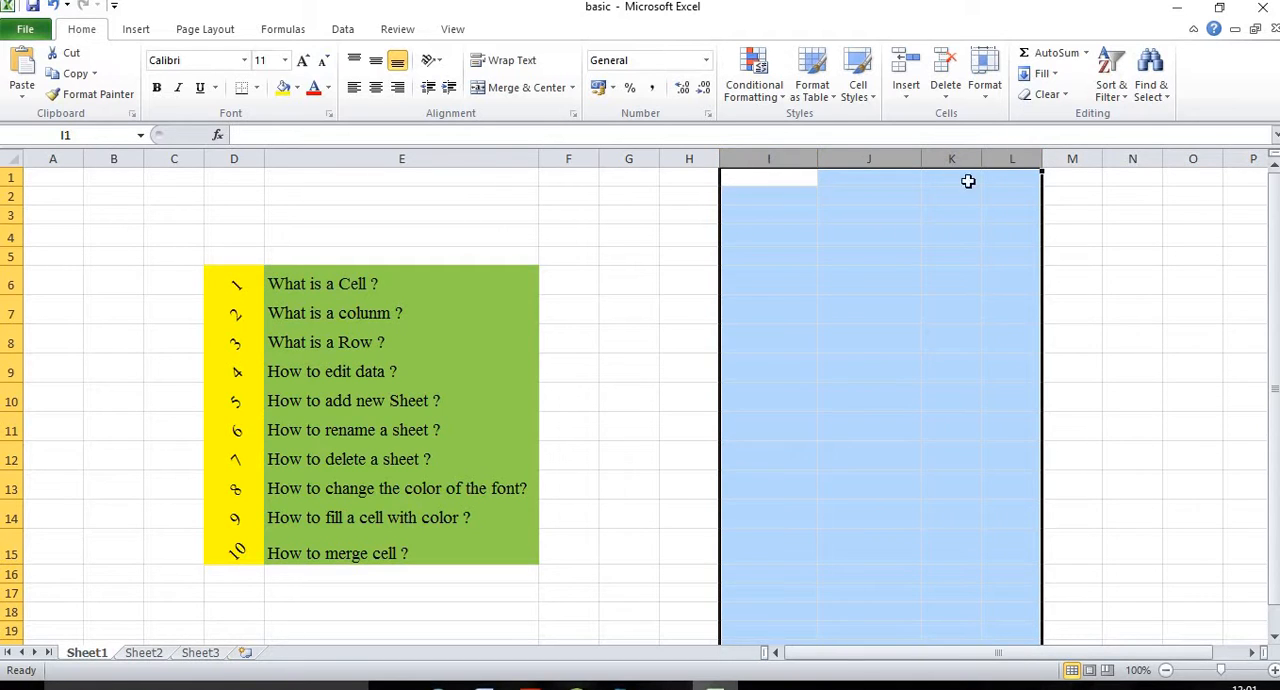
{"action": "scroll", "coordinate": [863, 300], "scroll_direction": "down", "scroll_amount": 7}
{"action": "scroll", "coordinate": [865, 341], "scroll_direction": "up", "scroll_amount": 7}
{"action": "left_click", "coordinate": [694, 184]}
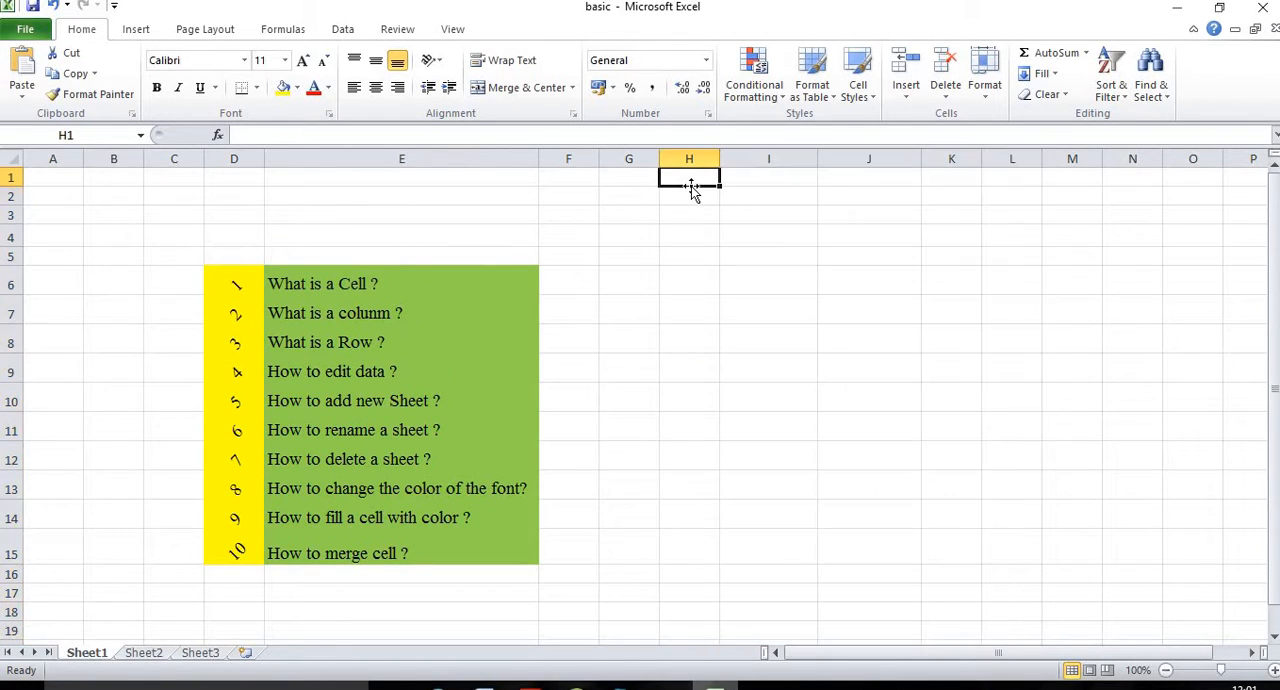
Step: Delete the whole column I from the sheet
{"action": "left_click", "coordinate": [784, 158]}
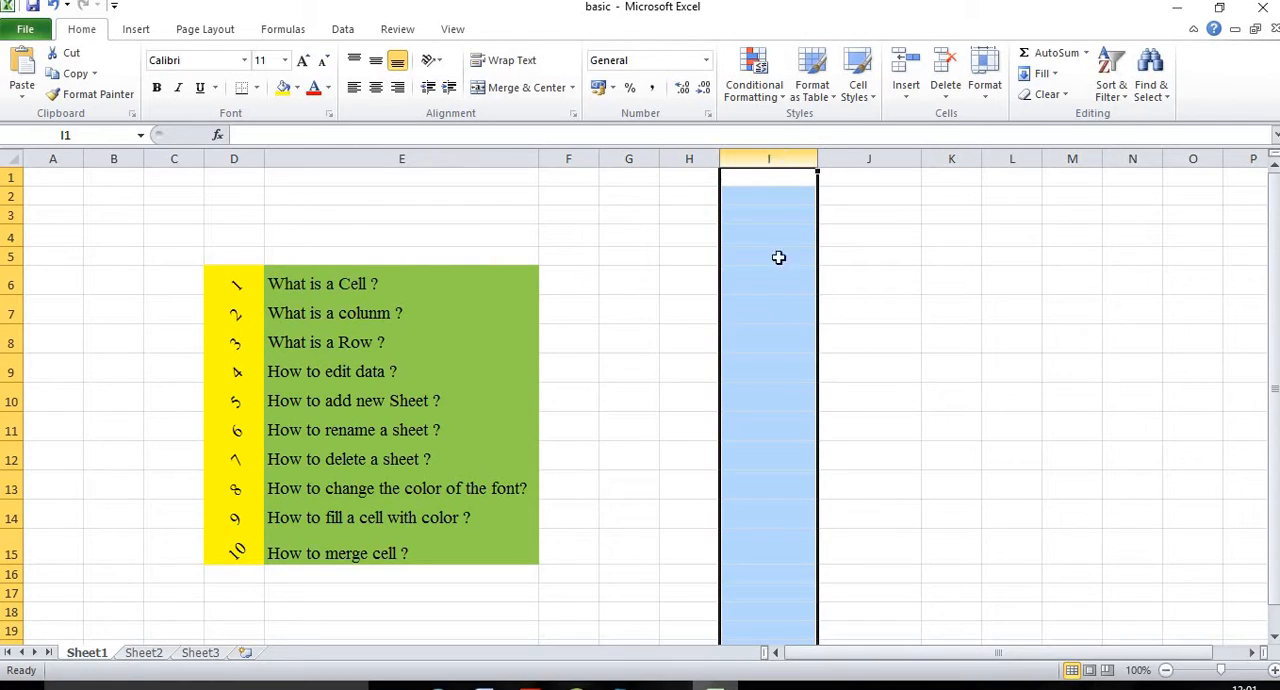
{"action": "right_click", "coordinate": [790, 163]}
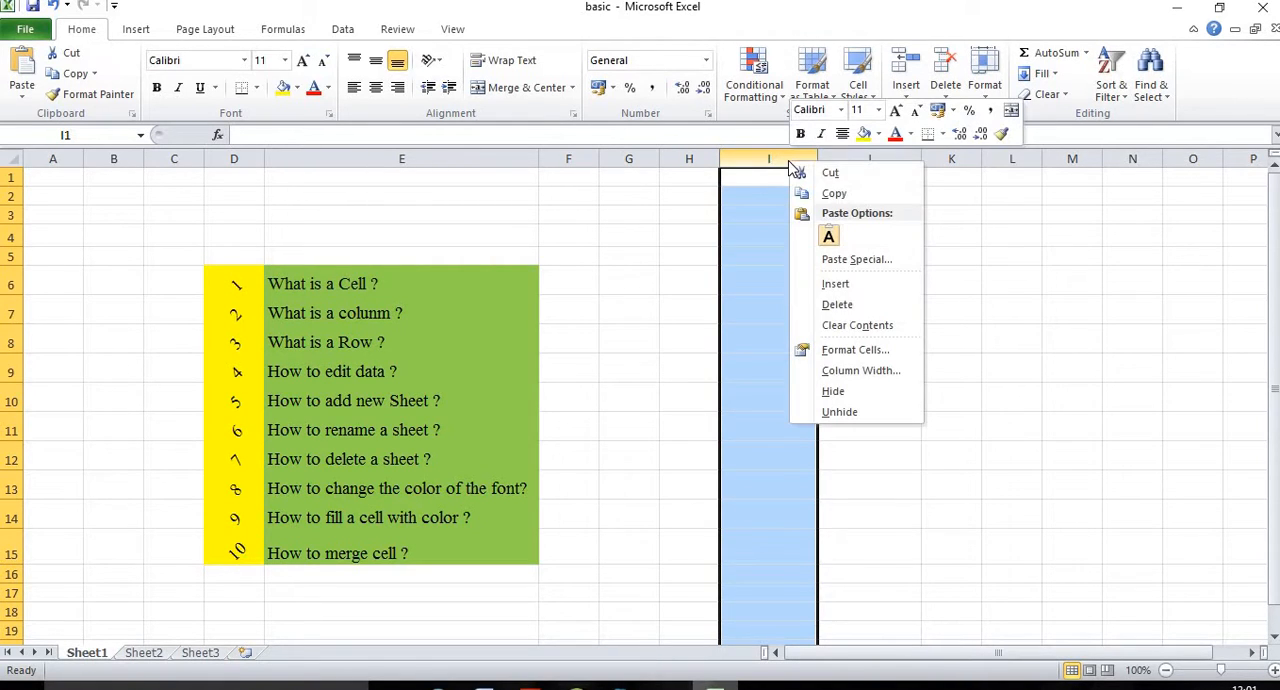
{"action": "left_click", "coordinate": [864, 304]}
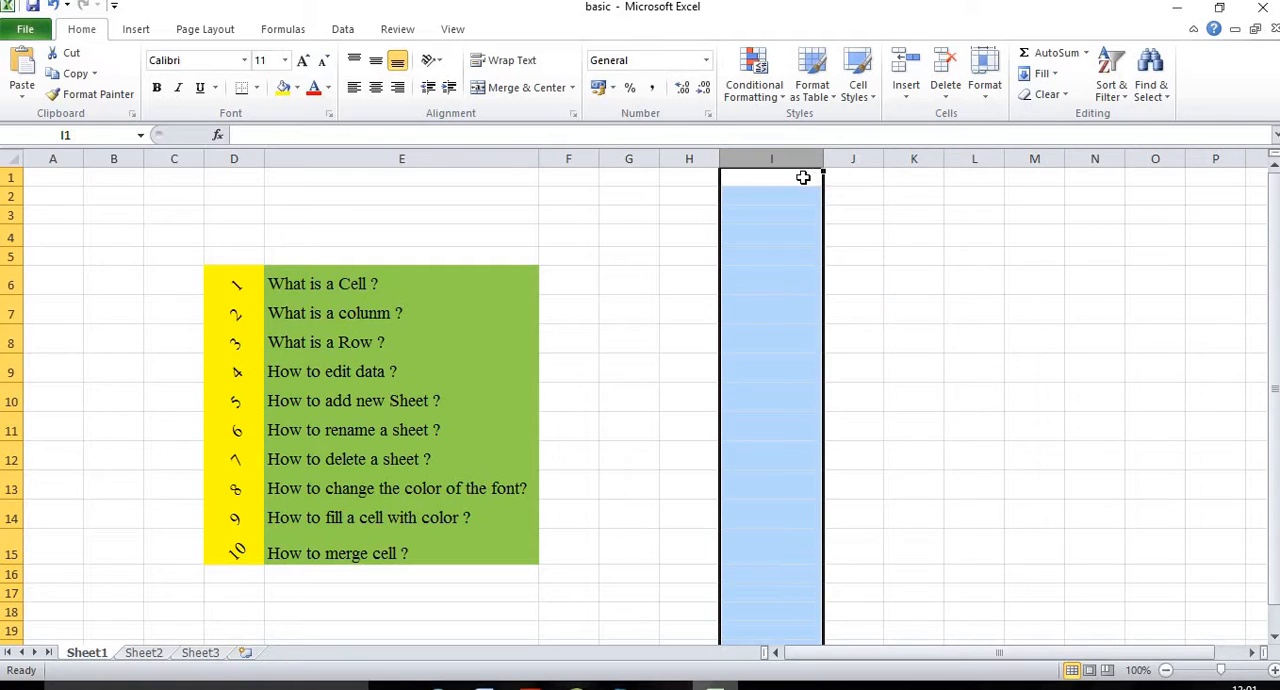
Step: Enter 21 in I5 and 22 in I6, and fill the series down to 32 in I16
{"action": "left_click", "coordinate": [778, 257]}
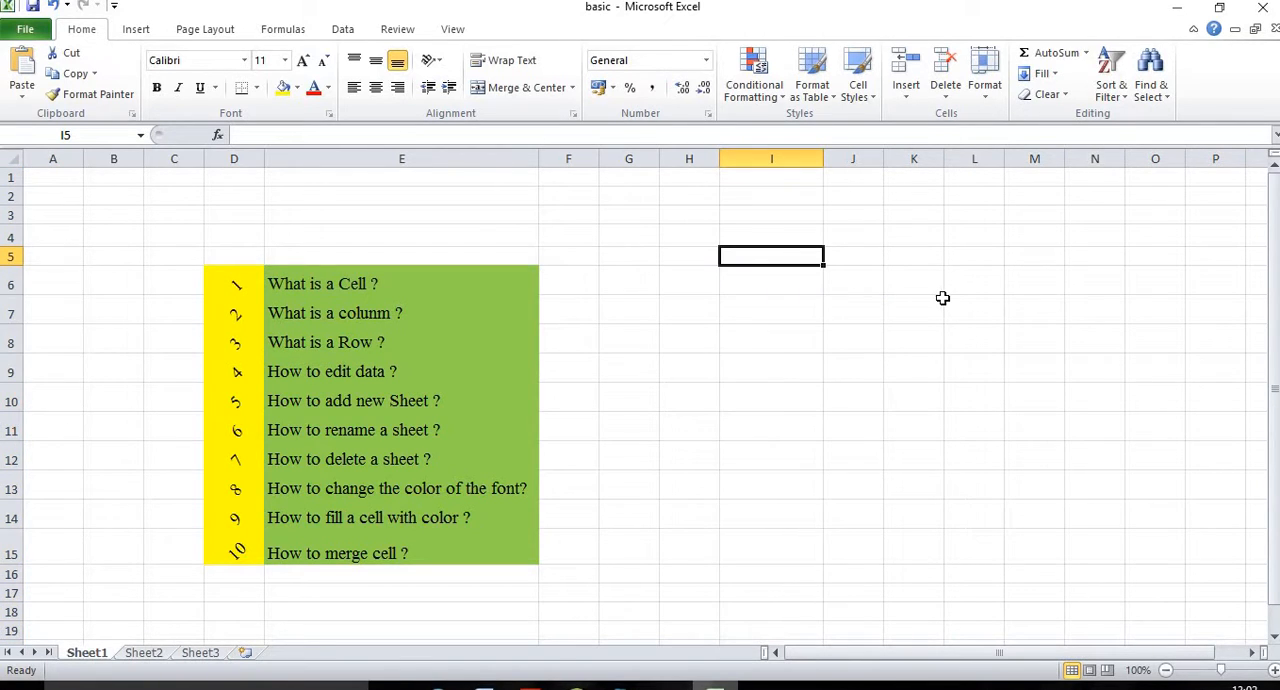
{"action": "type", "text": "21"}
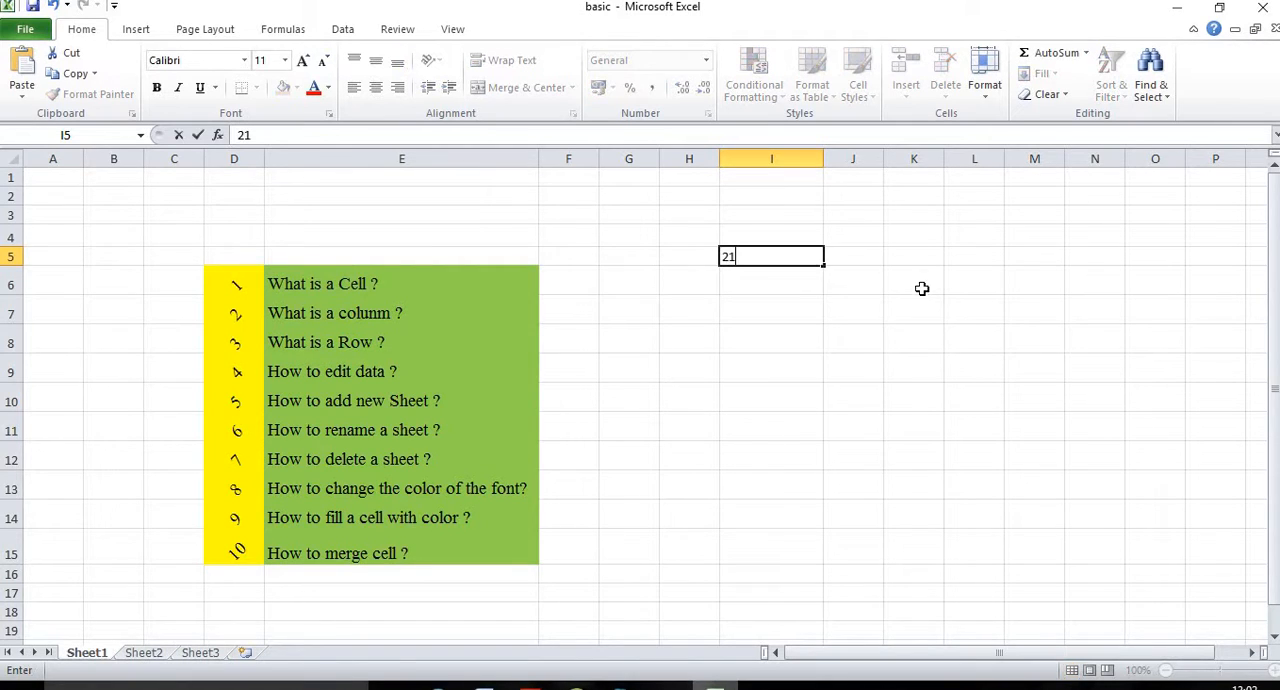
{"action": "key", "text": "Return"}
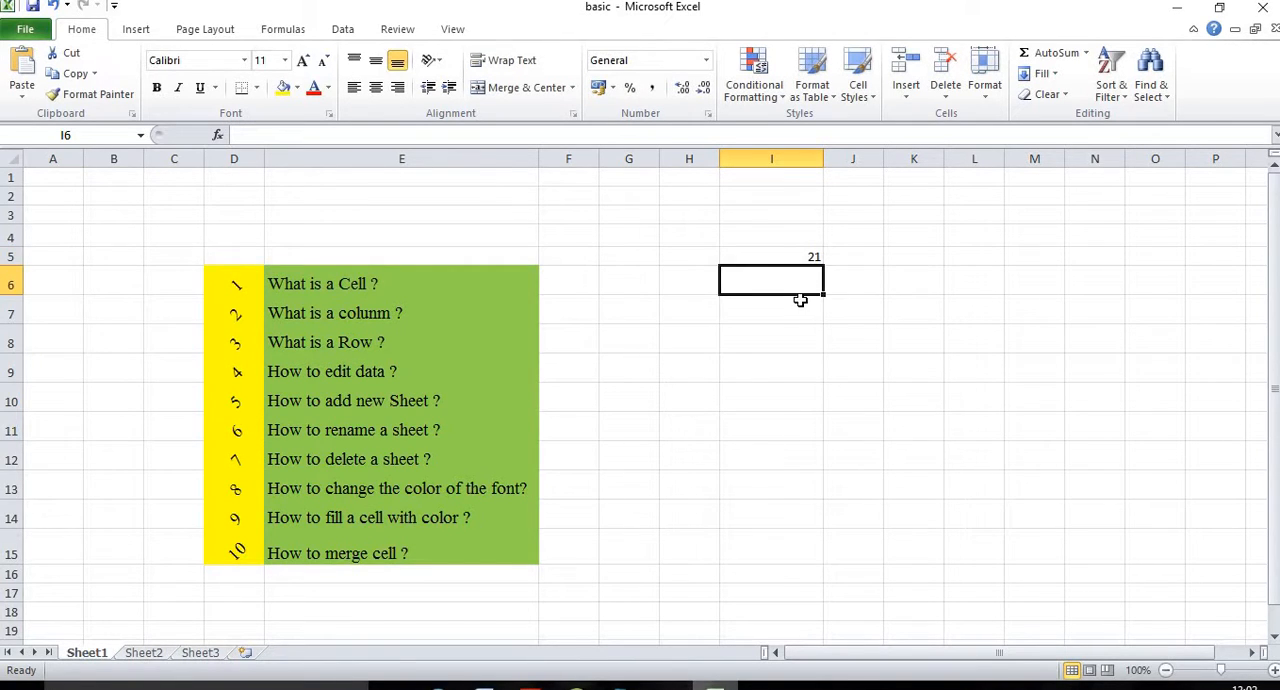
{"action": "type", "text": "22"}
{"action": "key", "text": "Return"}
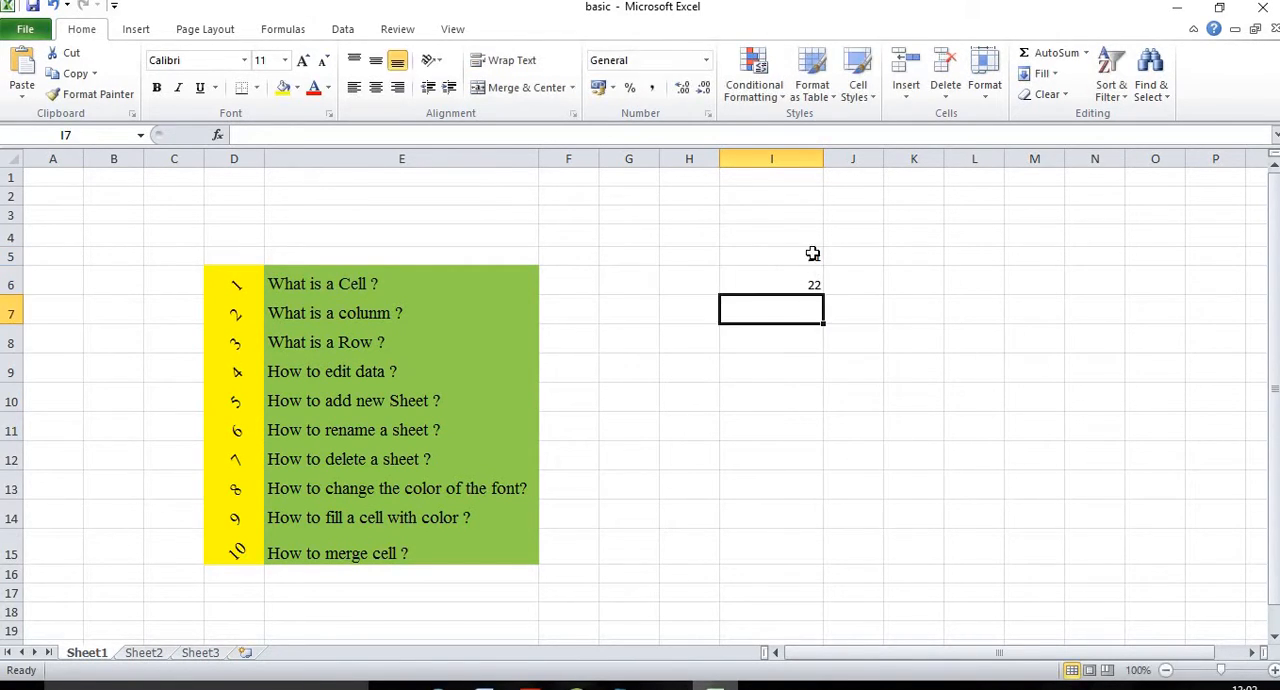
{"action": "left_click", "coordinate": [808, 256]}
{"action": "left_click_drag", "start_coordinate": [812, 258], "coordinate": [822, 583]}
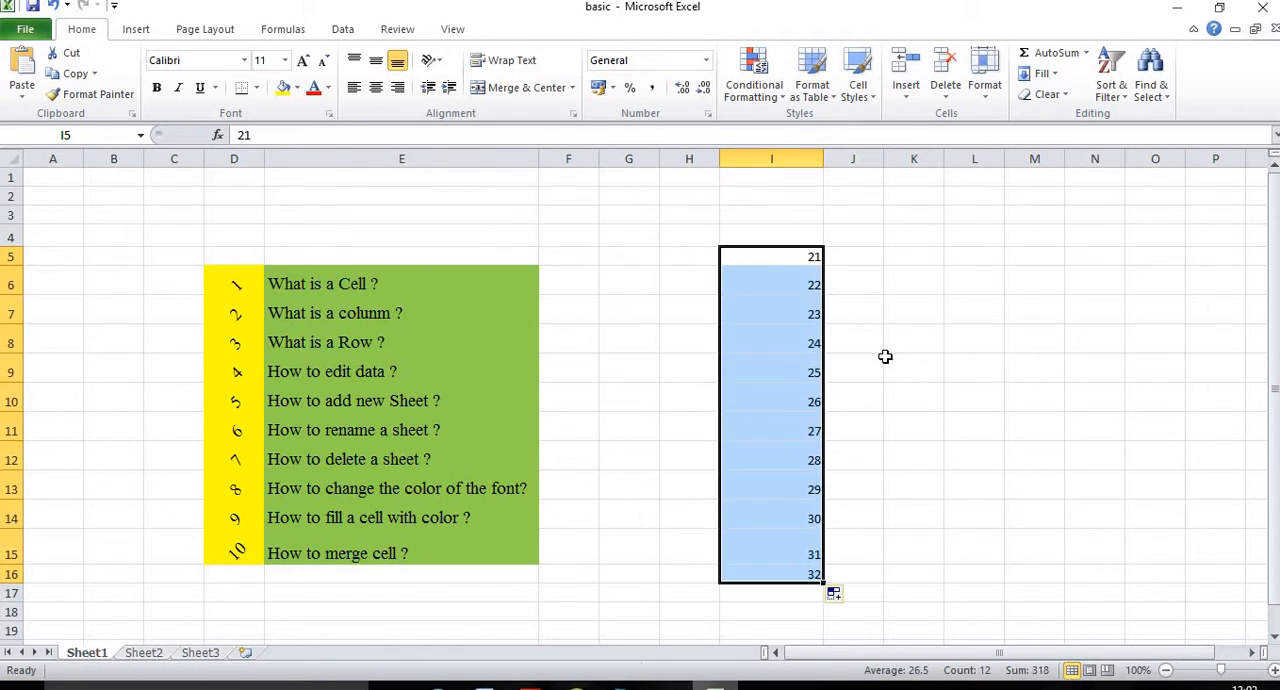
Step: Enter 31 in K5 and 32 in K6, and fill the series down to 41 in K15
{"action": "left_click", "coordinate": [905, 258]}
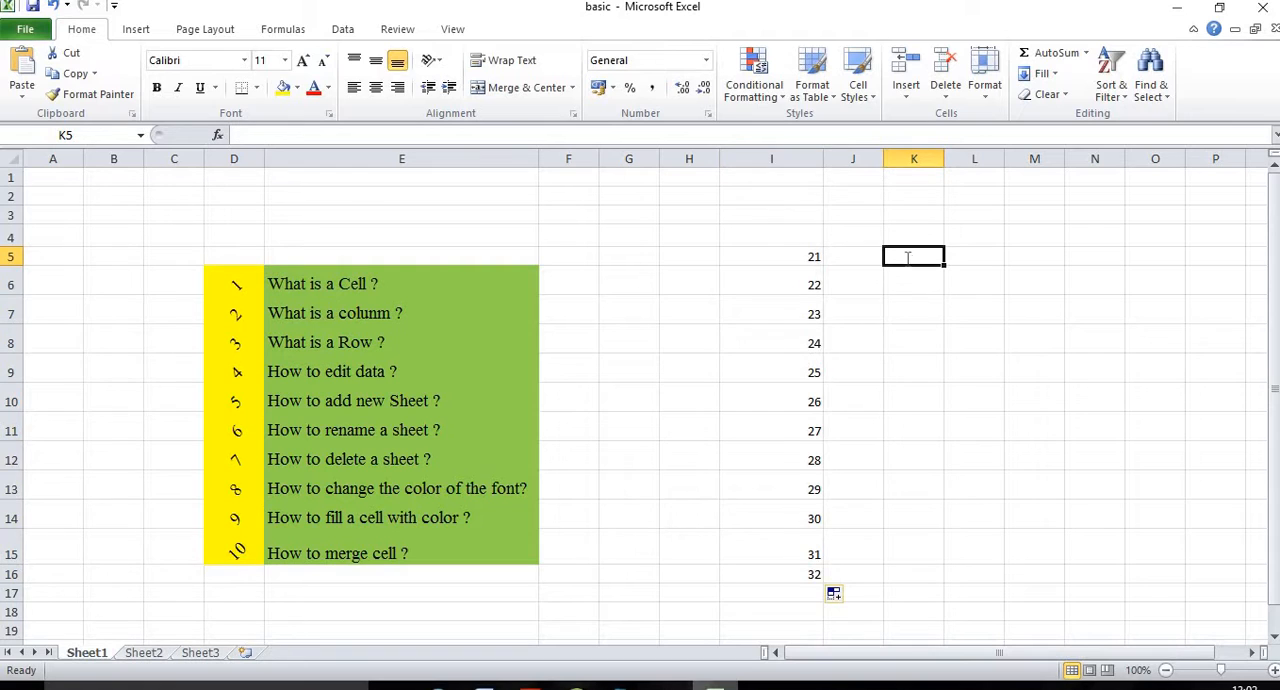
{"action": "type", "text": "31"}
{"action": "key", "text": "Return"}
{"action": "type", "text": "32"}
{"action": "left_click", "coordinate": [951, 302]}
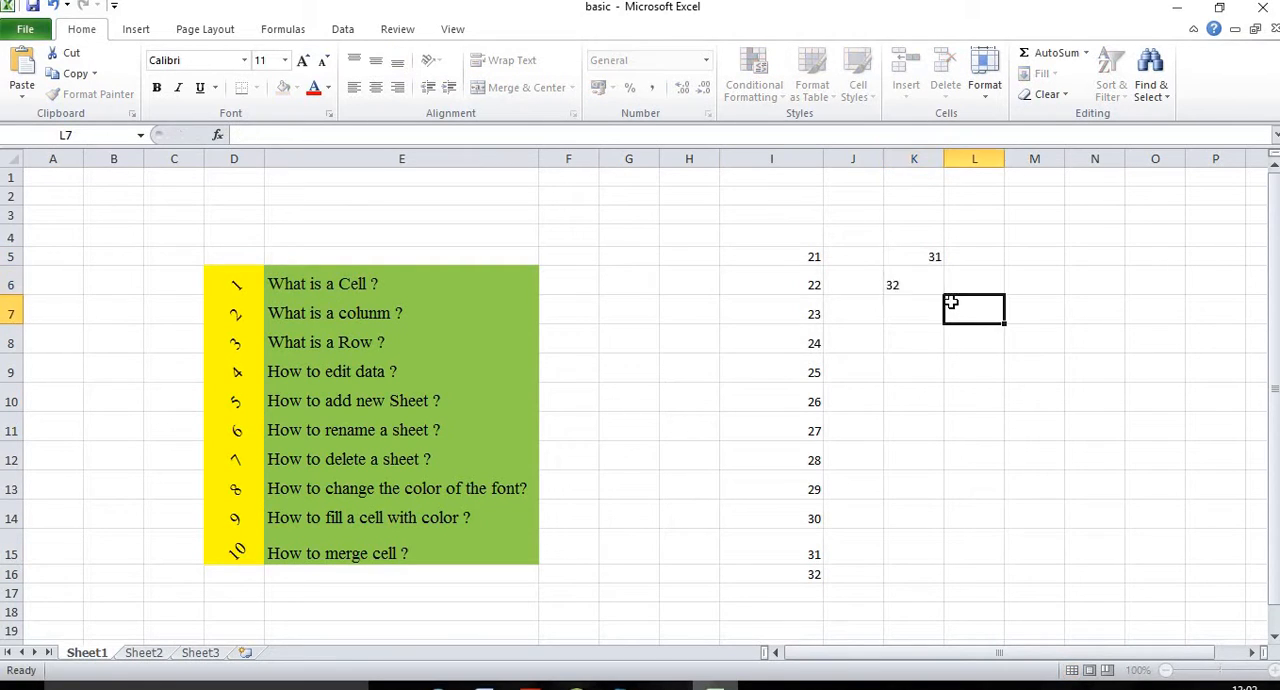
{"action": "left_click_drag", "start_coordinate": [931, 262], "coordinate": [938, 567]}
{"action": "left_click", "coordinate": [980, 349]}
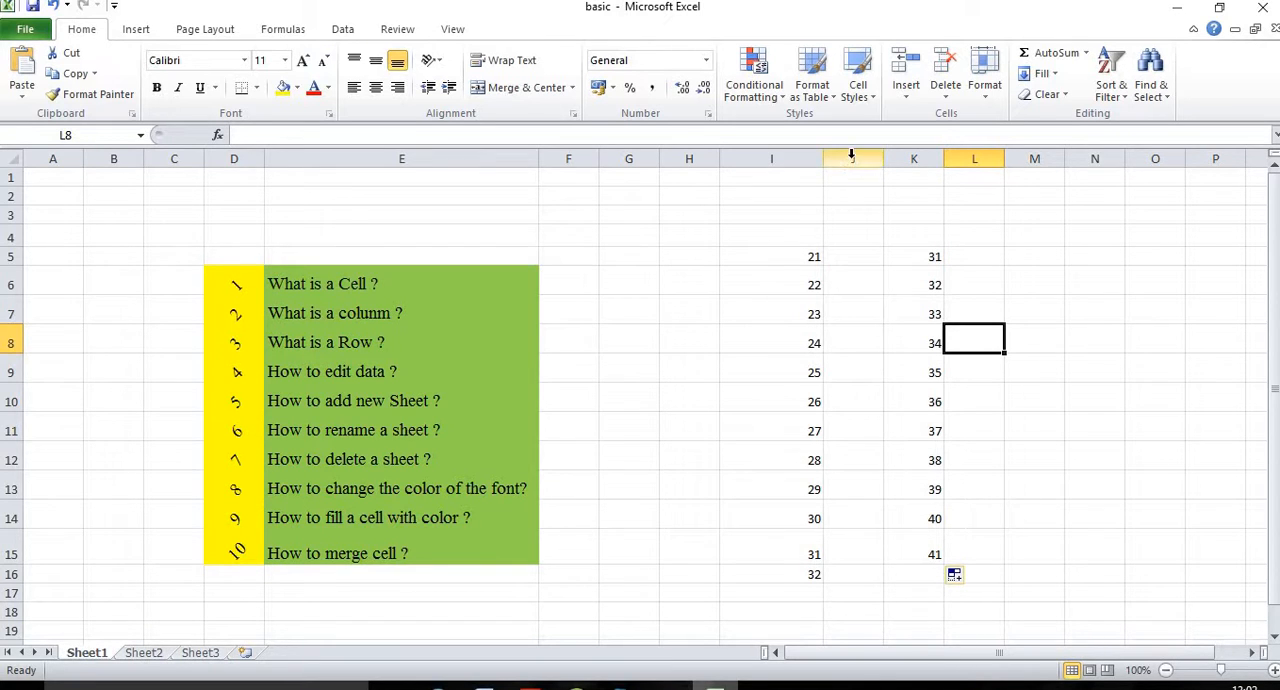
Step: Delete the empty column J between the two number series
{"action": "right_click", "coordinate": [852, 158]}
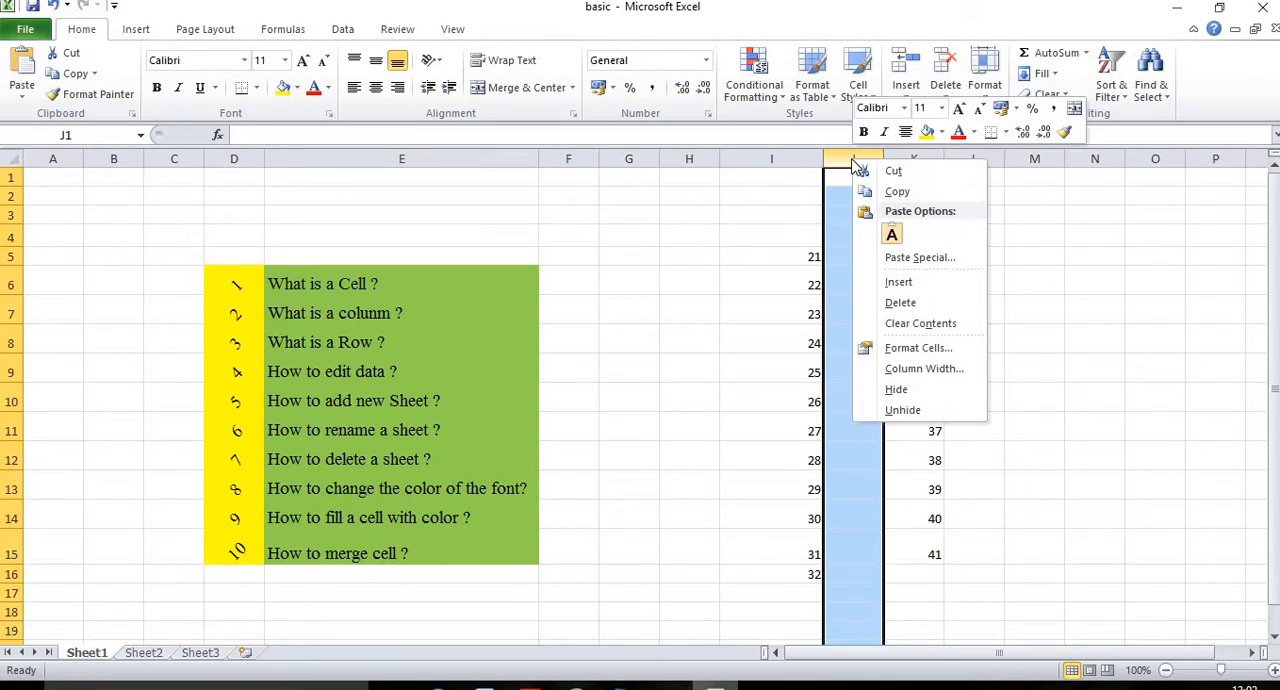
{"action": "left_click", "coordinate": [899, 303]}
{"action": "left_click", "coordinate": [962, 274]}
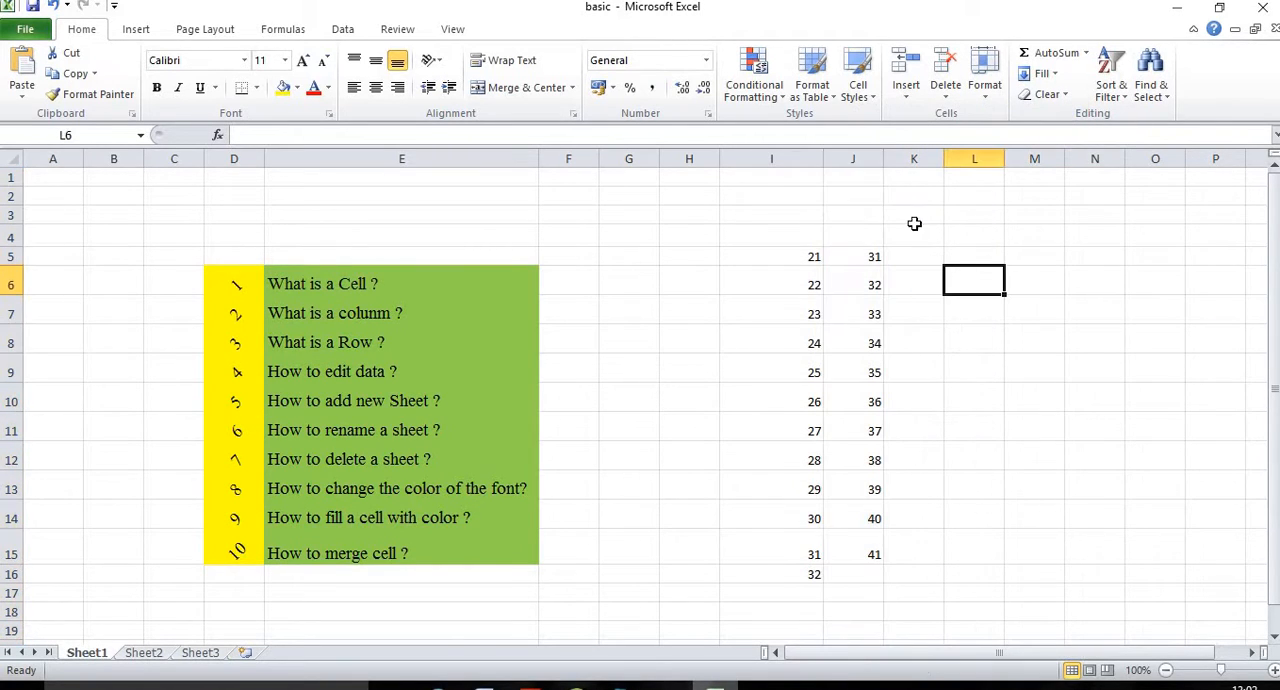
Step: Insert a blank column J between the two number series and select its cells J5 to J16
{"action": "right_click", "coordinate": [851, 165]}
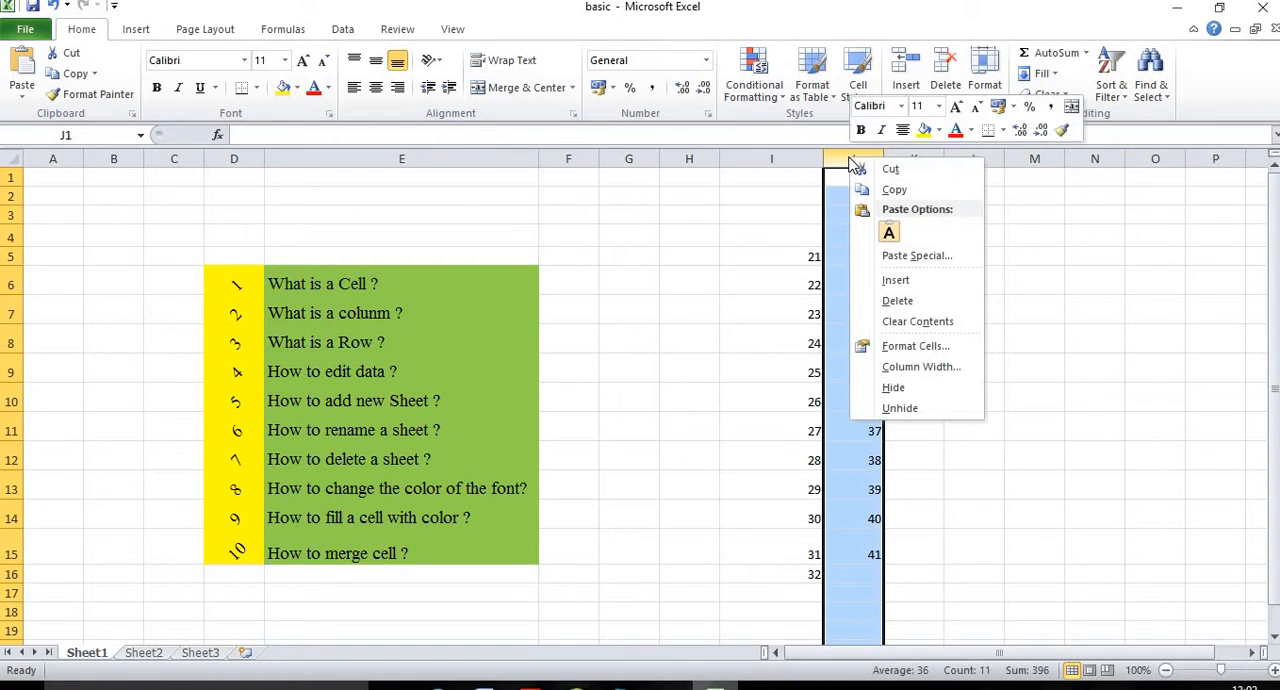
{"action": "left_click", "coordinate": [896, 281]}
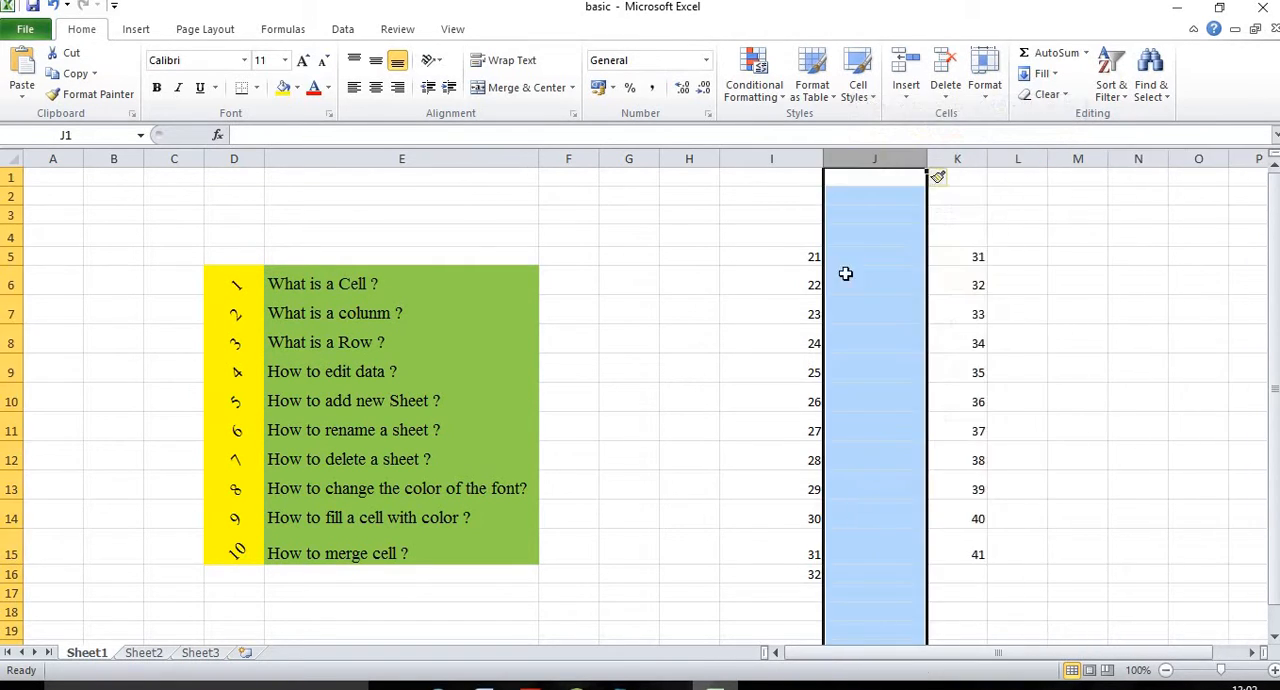
{"action": "left_click_drag", "start_coordinate": [851, 258], "coordinate": [863, 570]}
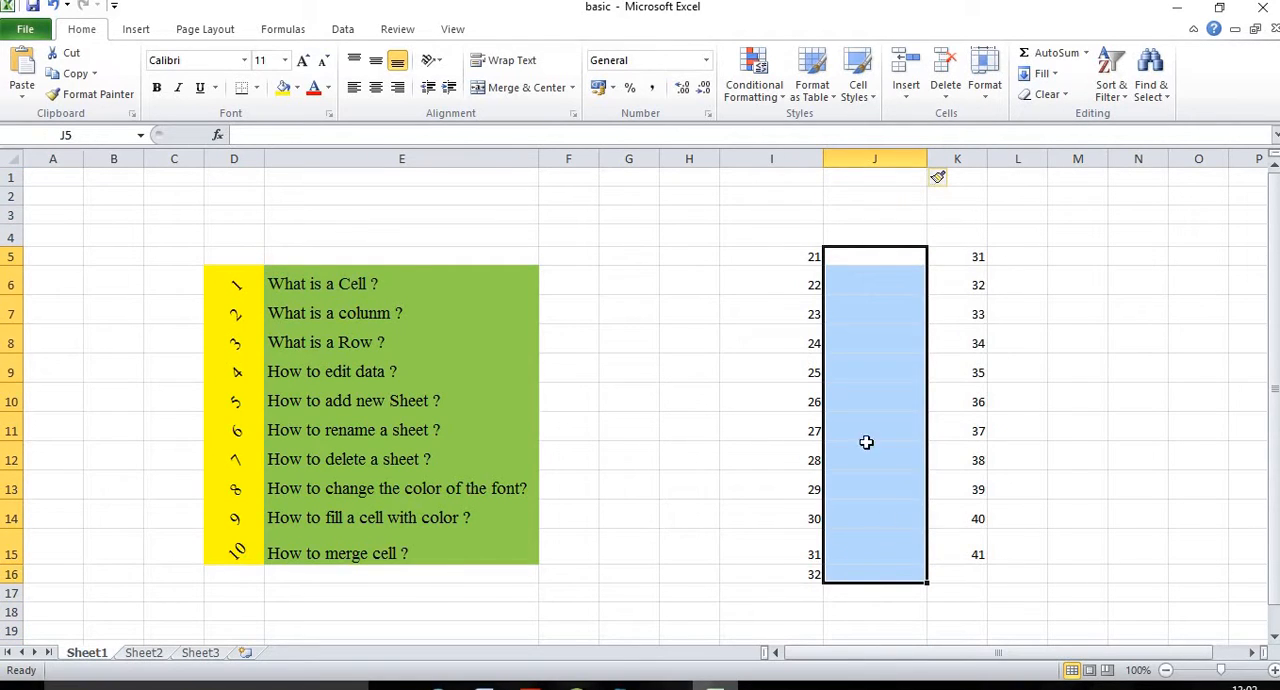
Step: Delete columns I through K together with their number series, and select cell K6
{"action": "left_click", "coordinate": [803, 195]}
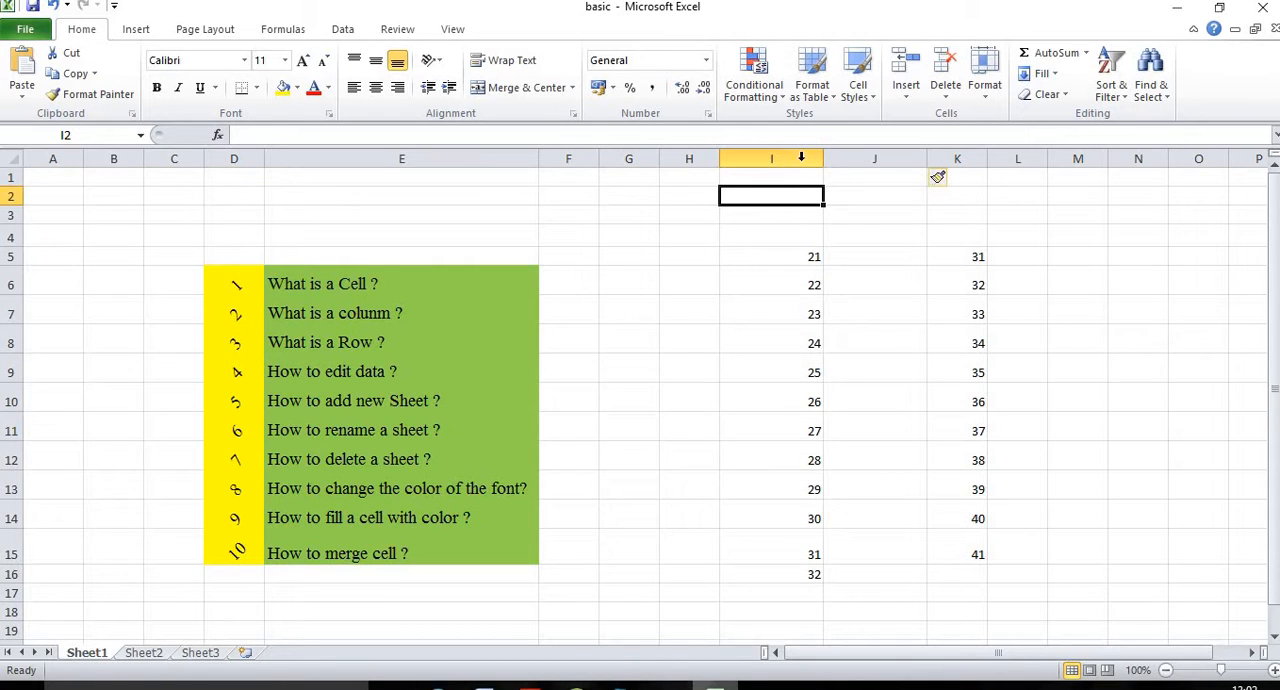
{"action": "left_click_drag", "start_coordinate": [781, 152], "coordinate": [943, 163]}
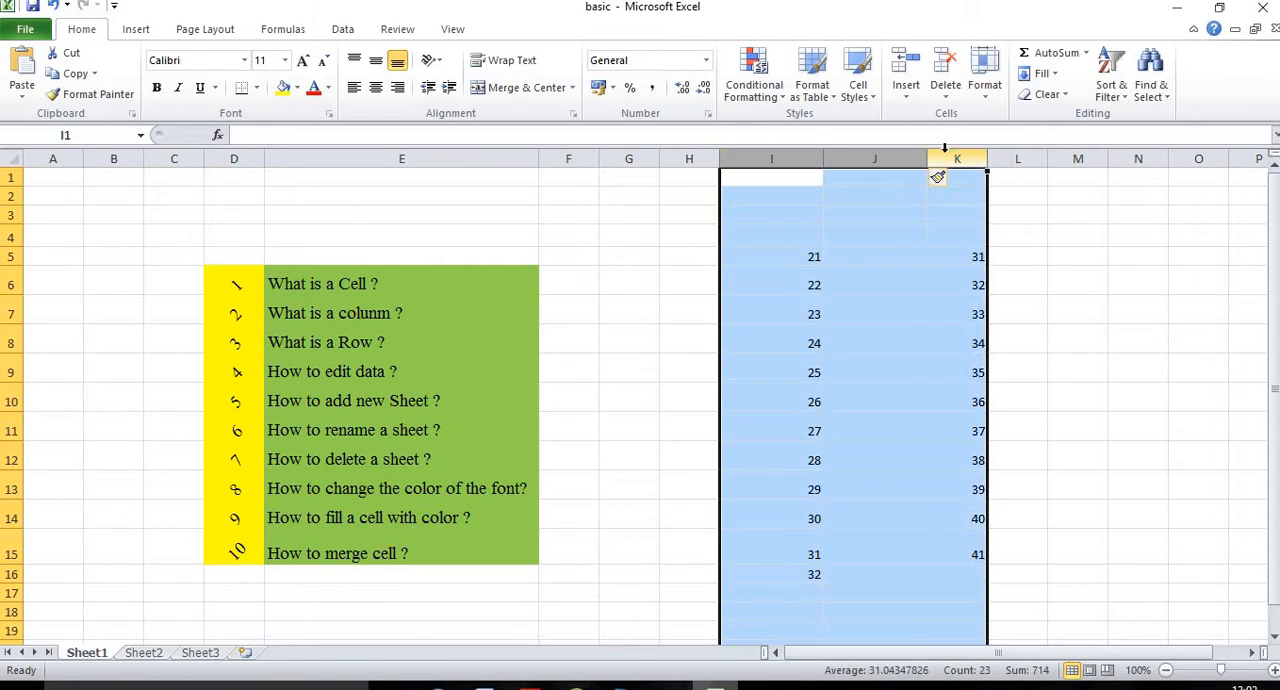
{"action": "right_click", "coordinate": [912, 162]}
{"action": "left_click", "coordinate": [945, 303]}
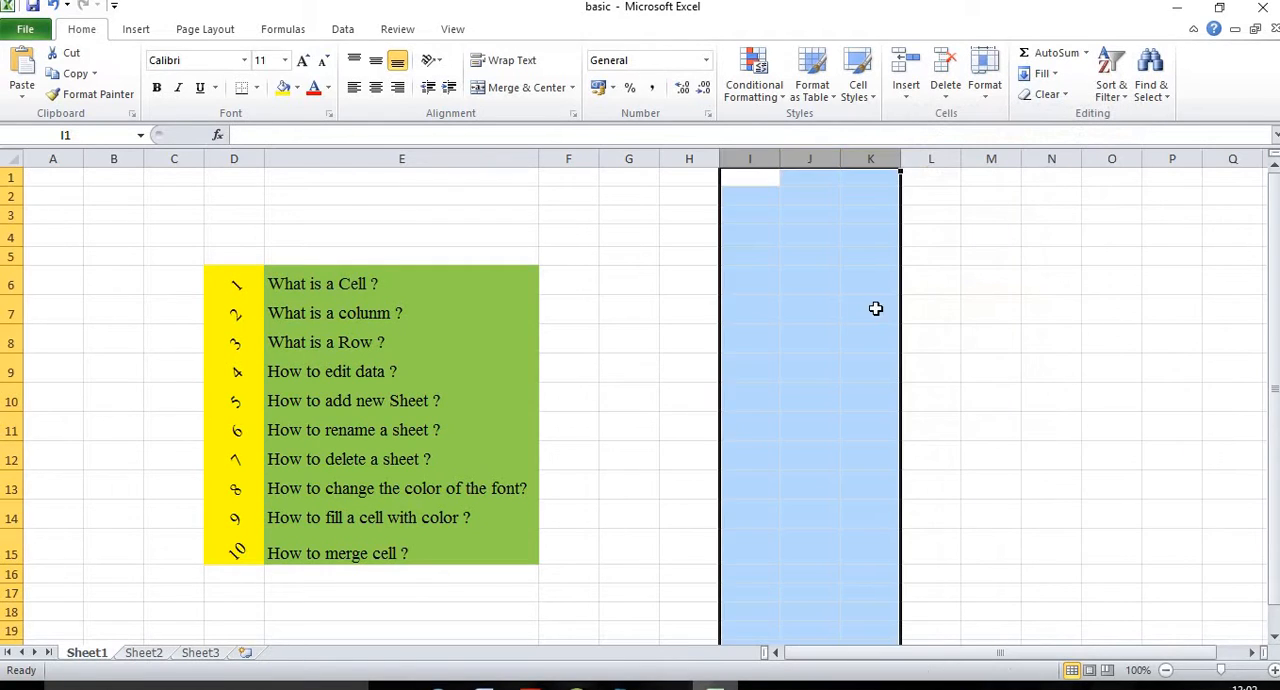
{"action": "left_click", "coordinate": [866, 281]}
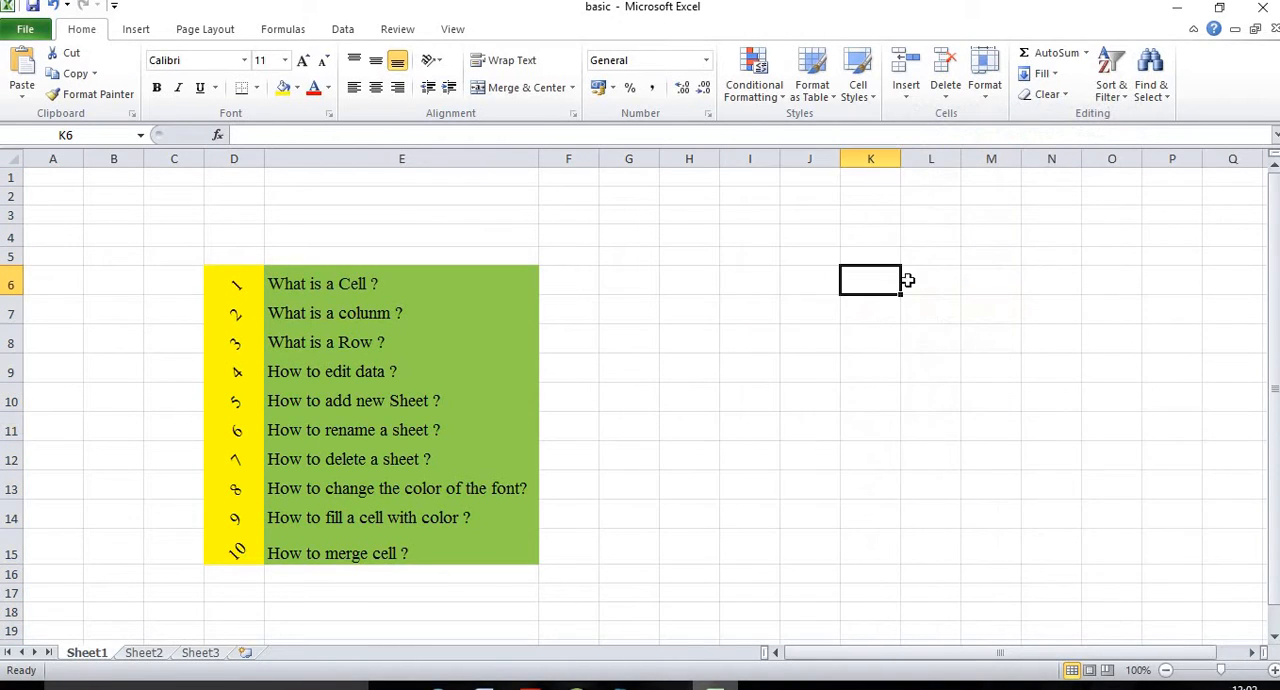
Step: Go to the topic "What is a Row ?" in E8 and select the whole rows 1, 2, 3 and 4 one after another
{"action": "left_click", "coordinate": [323, 348]}
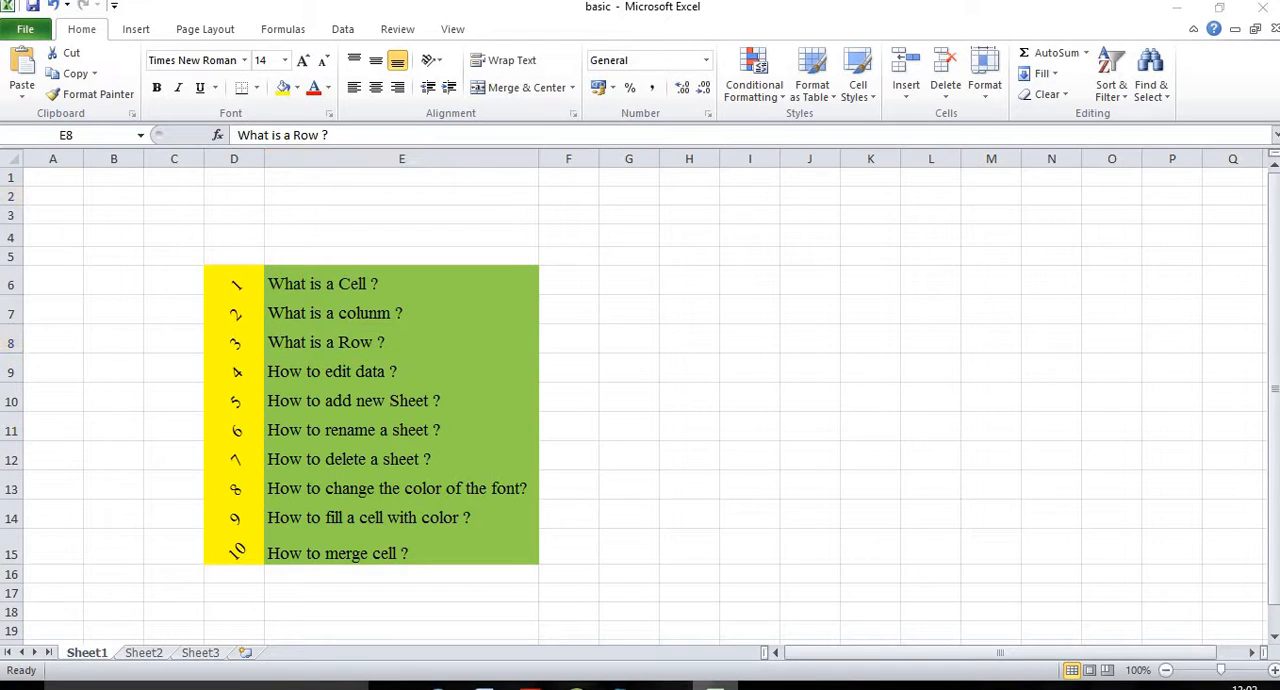
{"action": "left_click", "coordinate": [5, 176]}
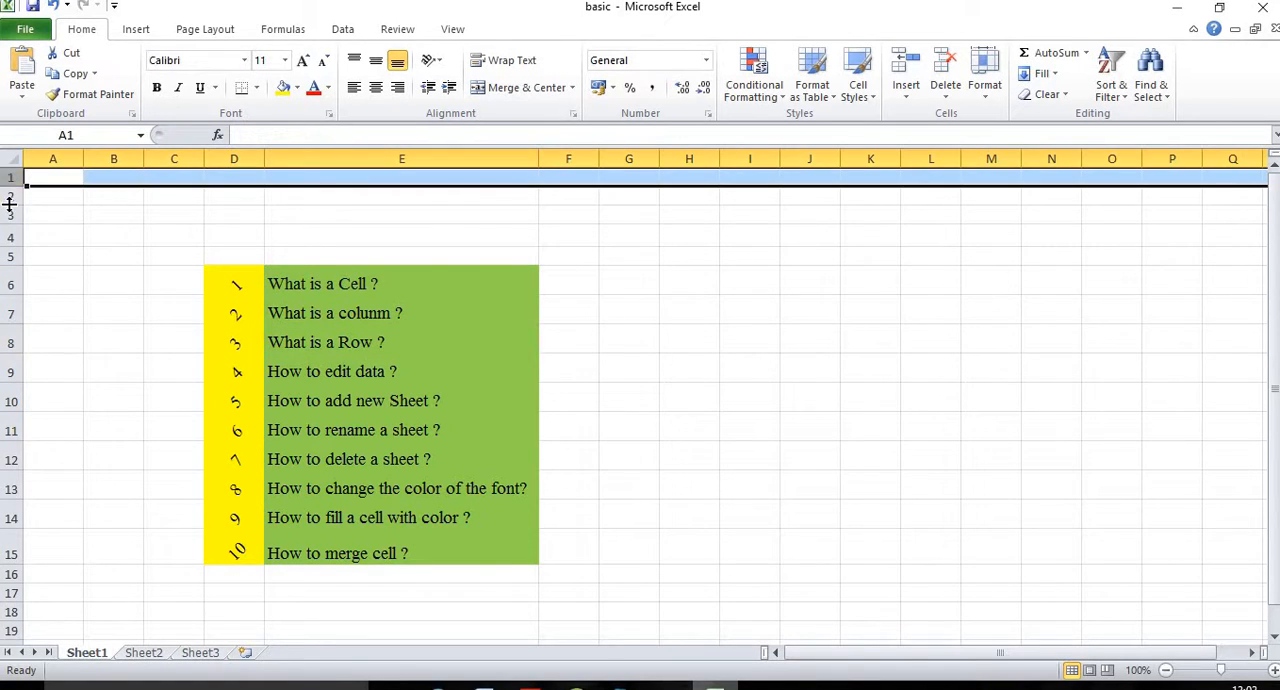
{"action": "left_click", "coordinate": [7, 196]}
{"action": "left_click", "coordinate": [7, 215]}
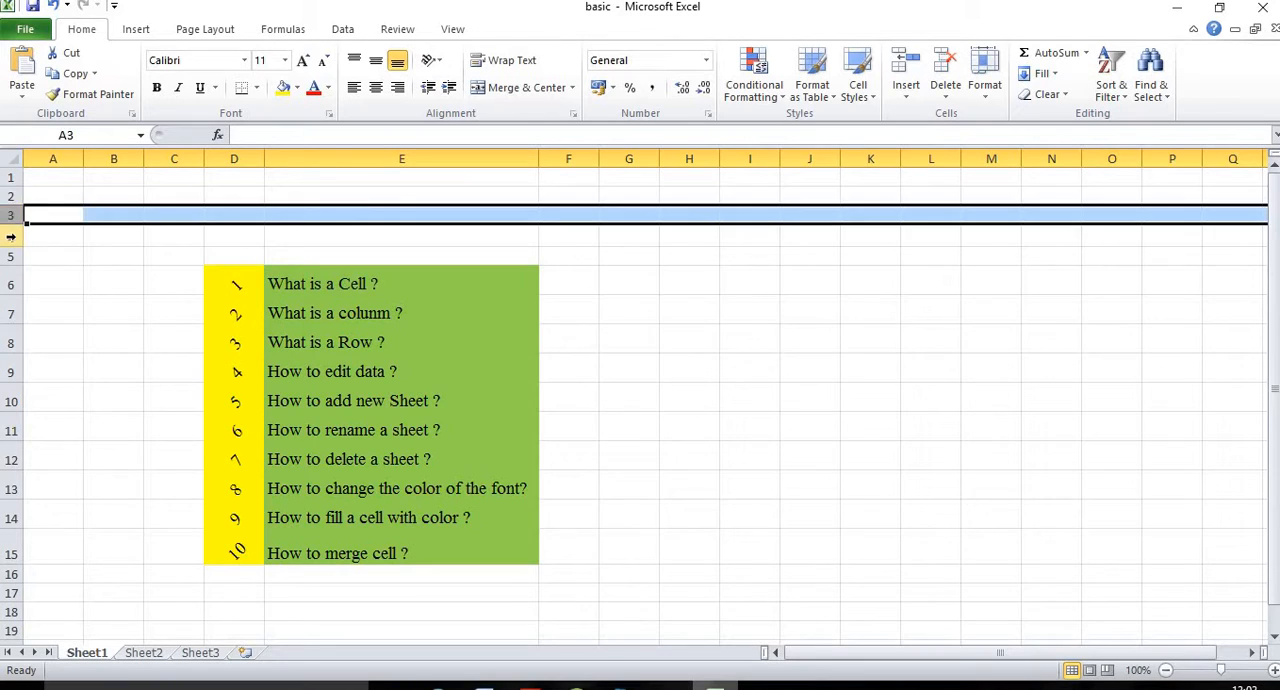
{"action": "left_click", "coordinate": [7, 236]}
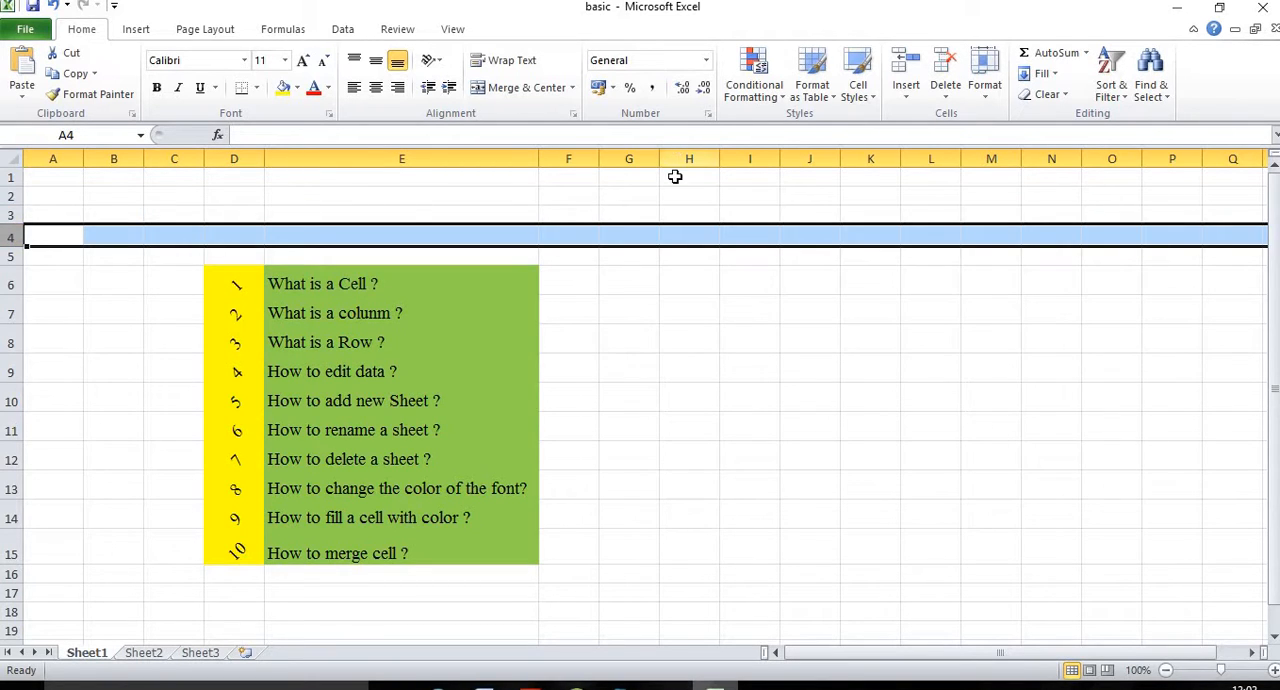
Step: Select a block of empty cells beside the topic list, and select the whole rows 1 through 3 together
{"action": "left_click_drag", "start_coordinate": [675, 196], "coordinate": [930, 432]}
{"action": "left_click", "coordinate": [8, 177]}
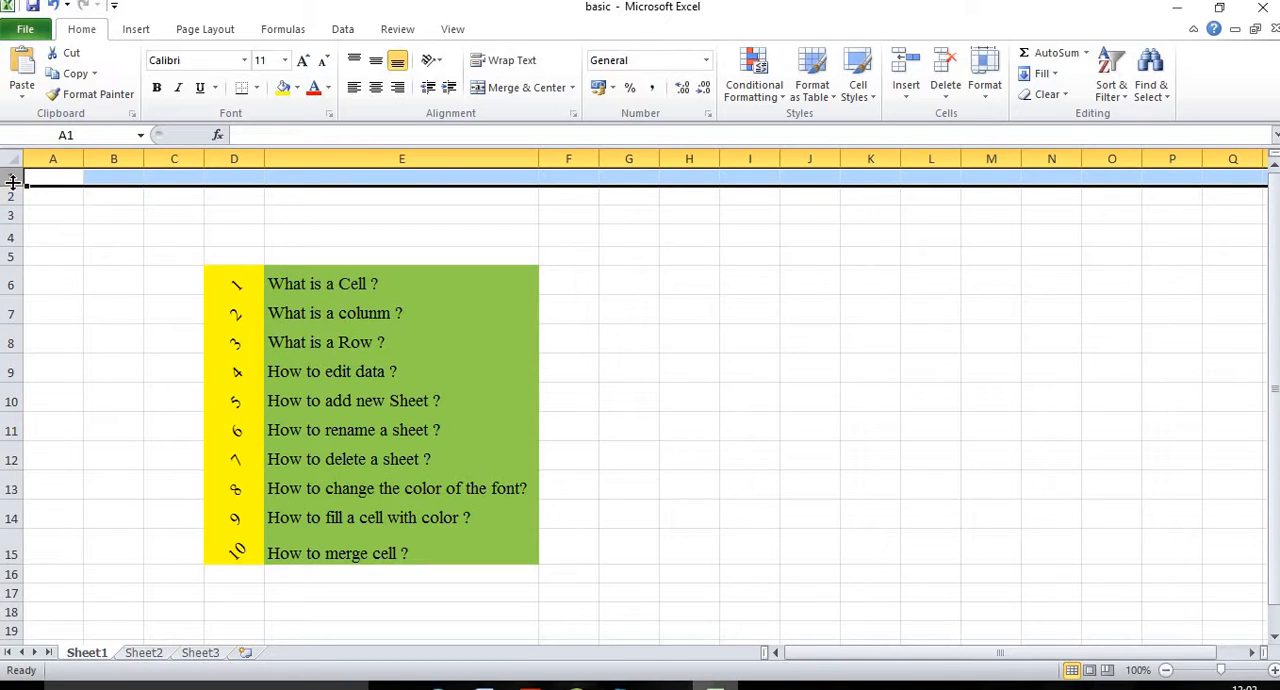
{"action": "left_click_drag", "start_coordinate": [8, 196], "coordinate": [8, 222]}
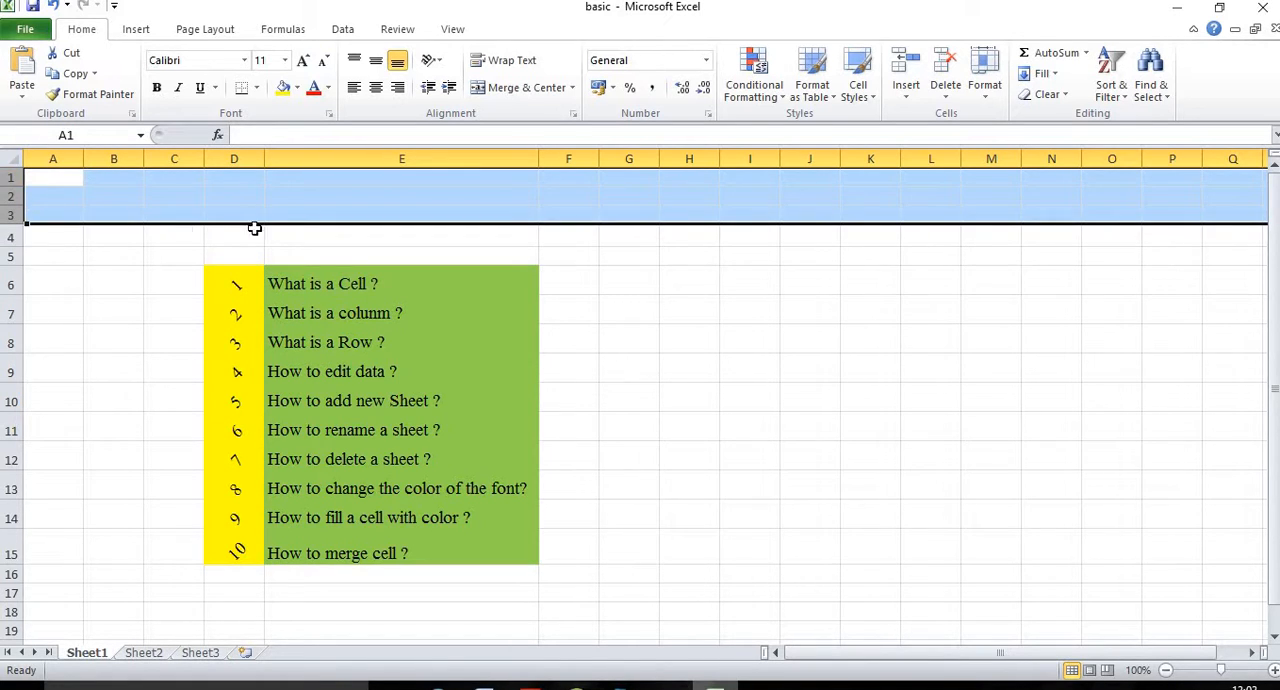
Step: Enter the text "I love my country" in cell E2 above the topic list
{"action": "left_click", "coordinate": [179, 215]}
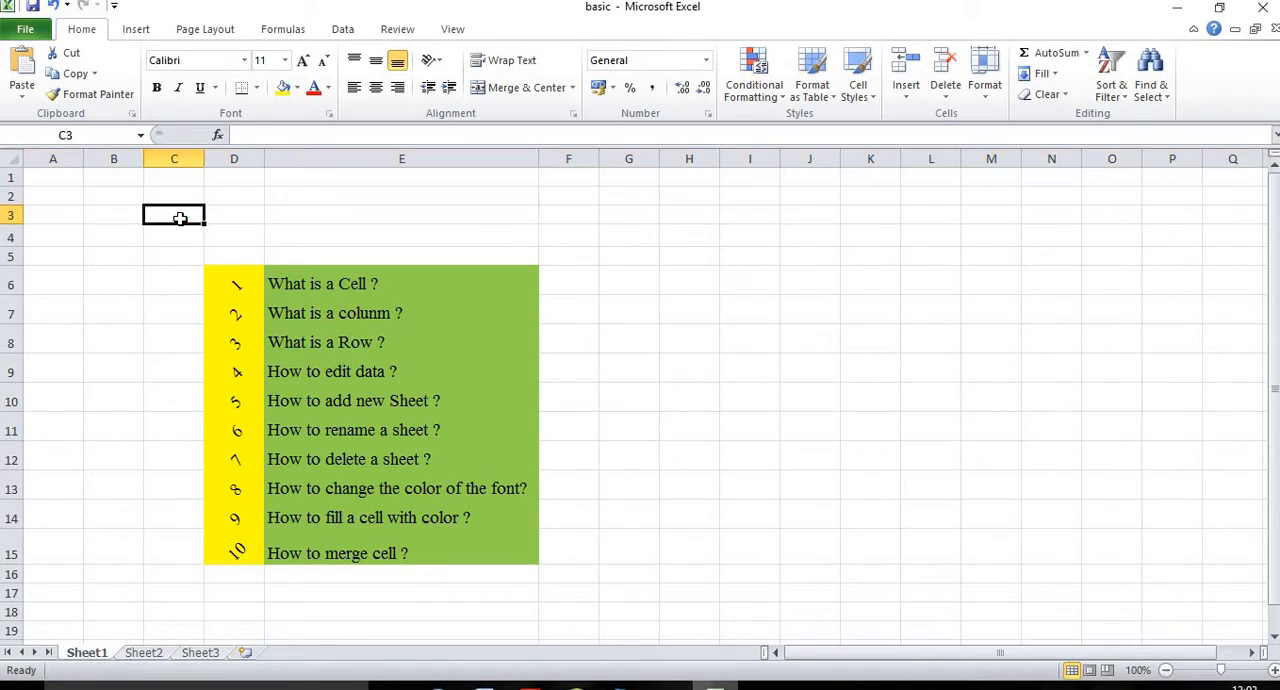
{"action": "left_click", "coordinate": [302, 196]}
{"action": "double_click", "coordinate": [302, 196]}
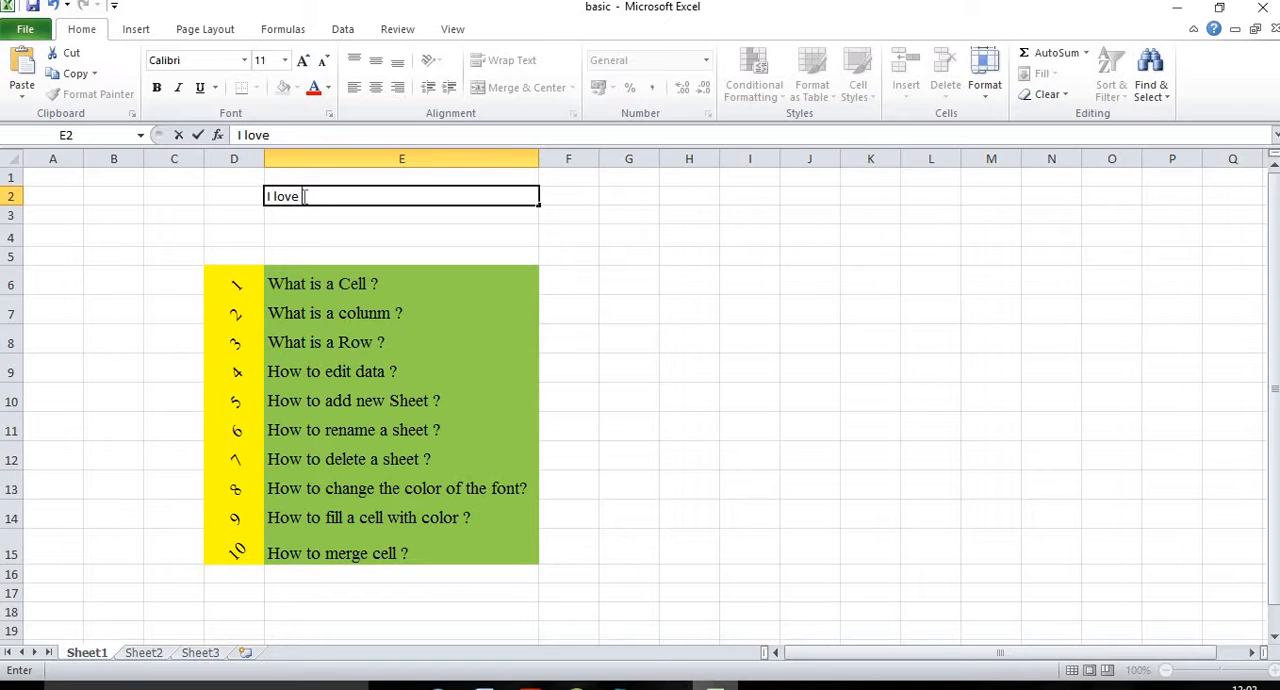
{"action": "type", "text": "I love my country"}
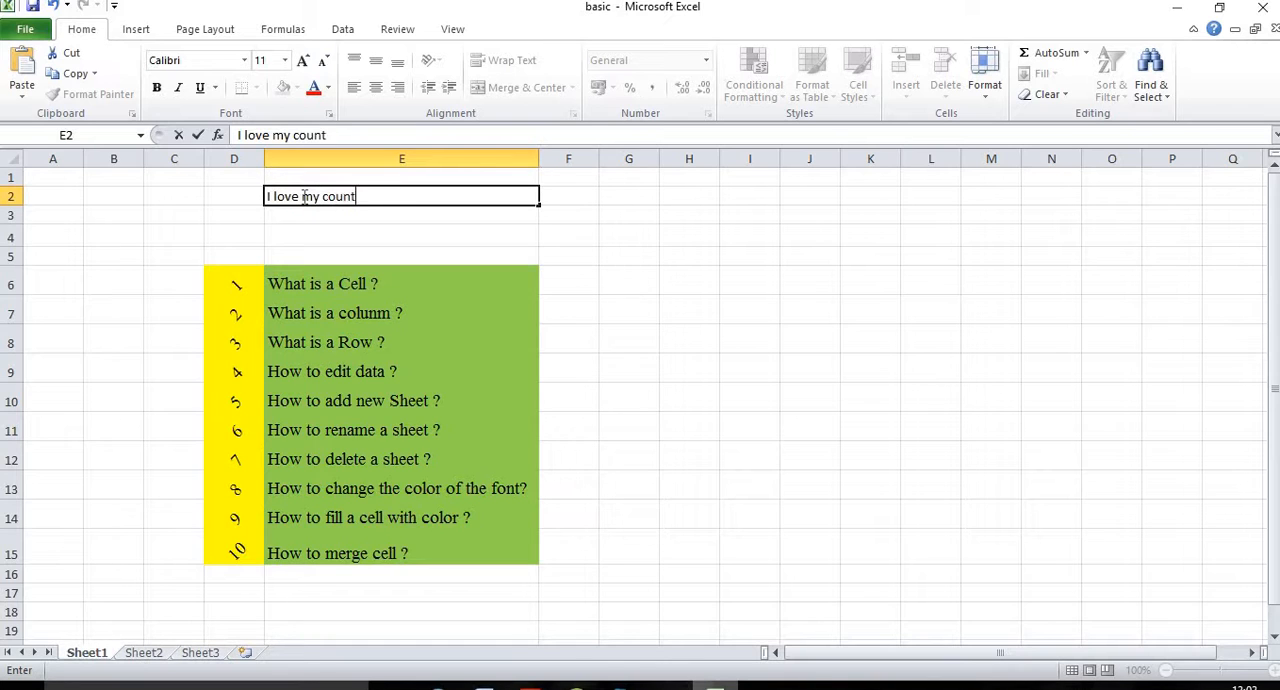
{"action": "left_click", "coordinate": [116, 232]}
{"action": "left_click", "coordinate": [300, 197]}
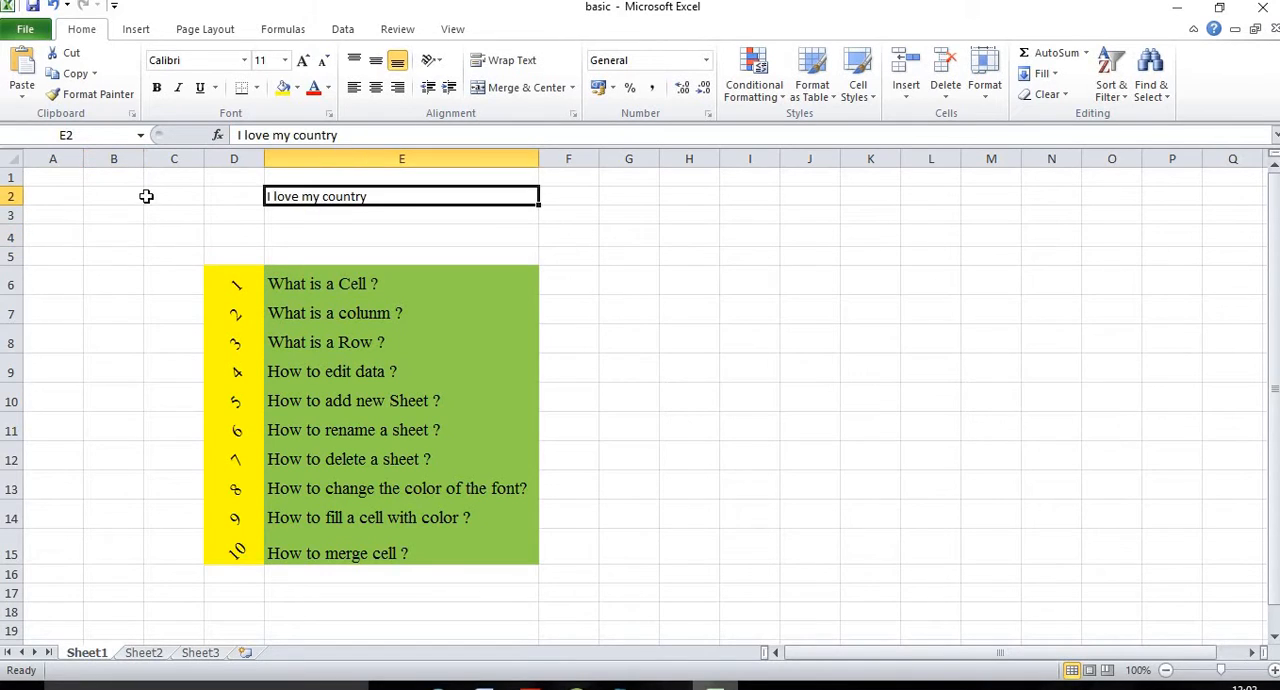
Step: Select the cells A2 to M2, and delete the whole row 2 with its text
{"action": "left_click", "coordinate": [235, 197]}
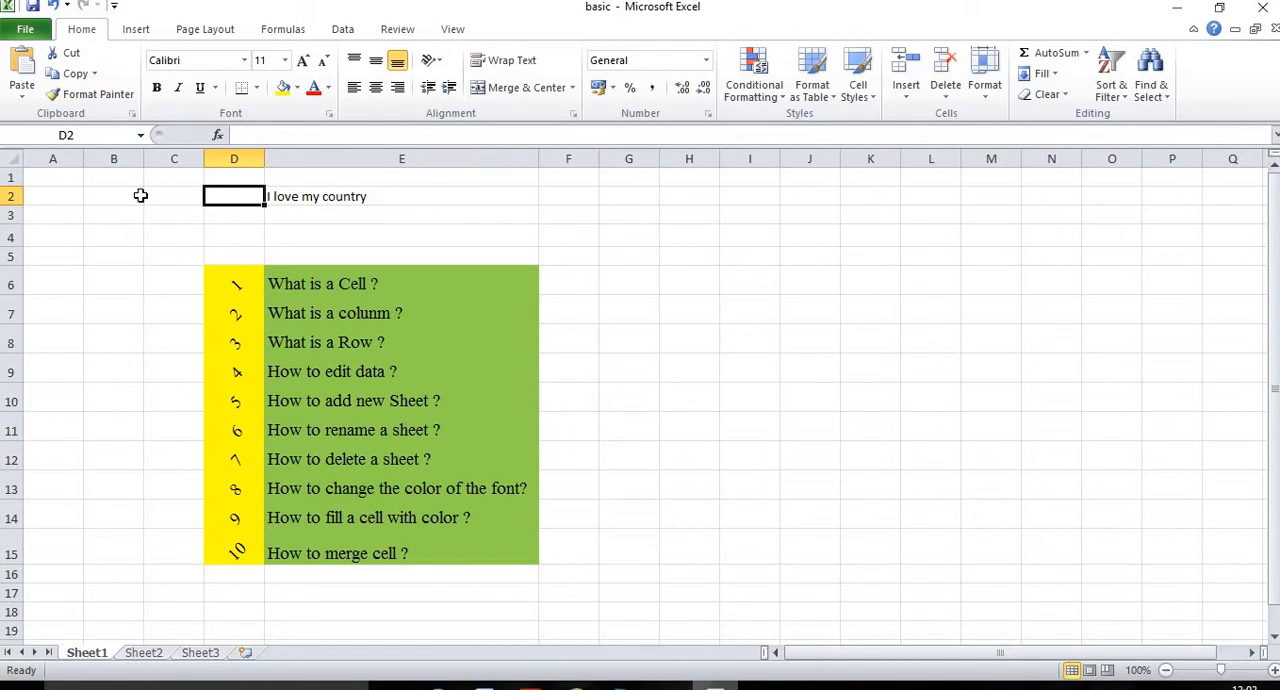
{"action": "left_click_drag", "start_coordinate": [60, 196], "coordinate": [972, 196]}
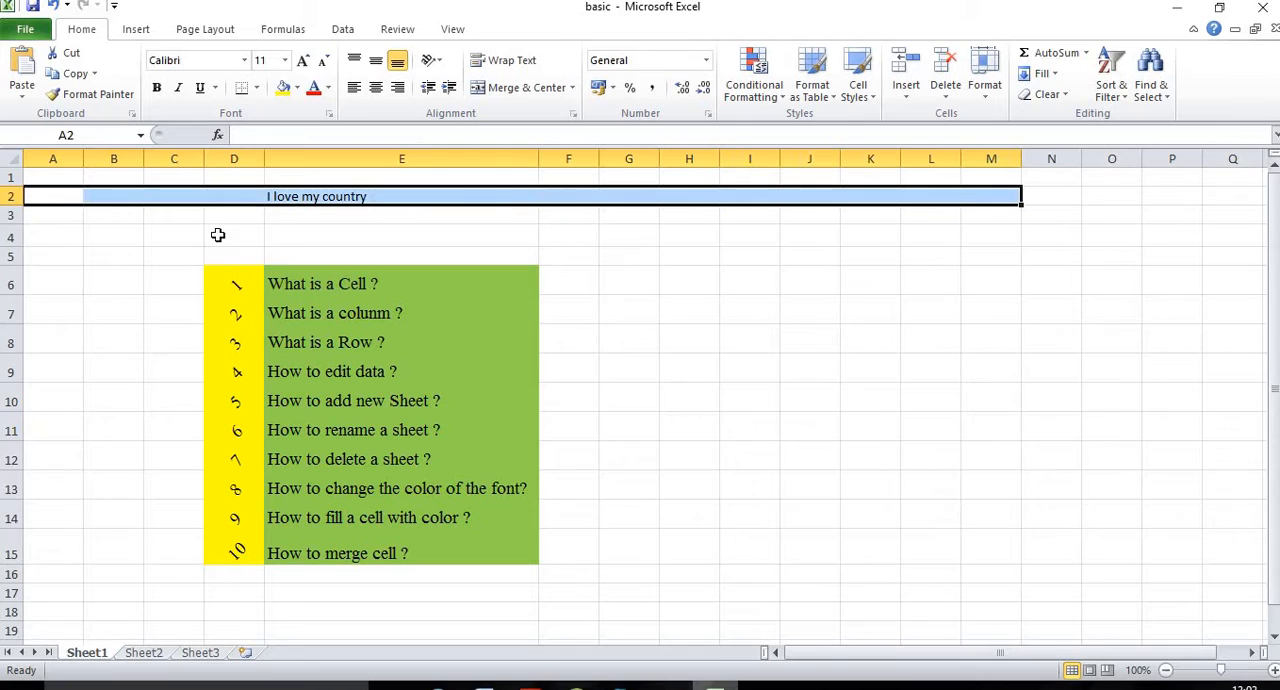
{"action": "right_click", "coordinate": [10, 200]}
{"action": "left_click", "coordinate": [7, 195]}
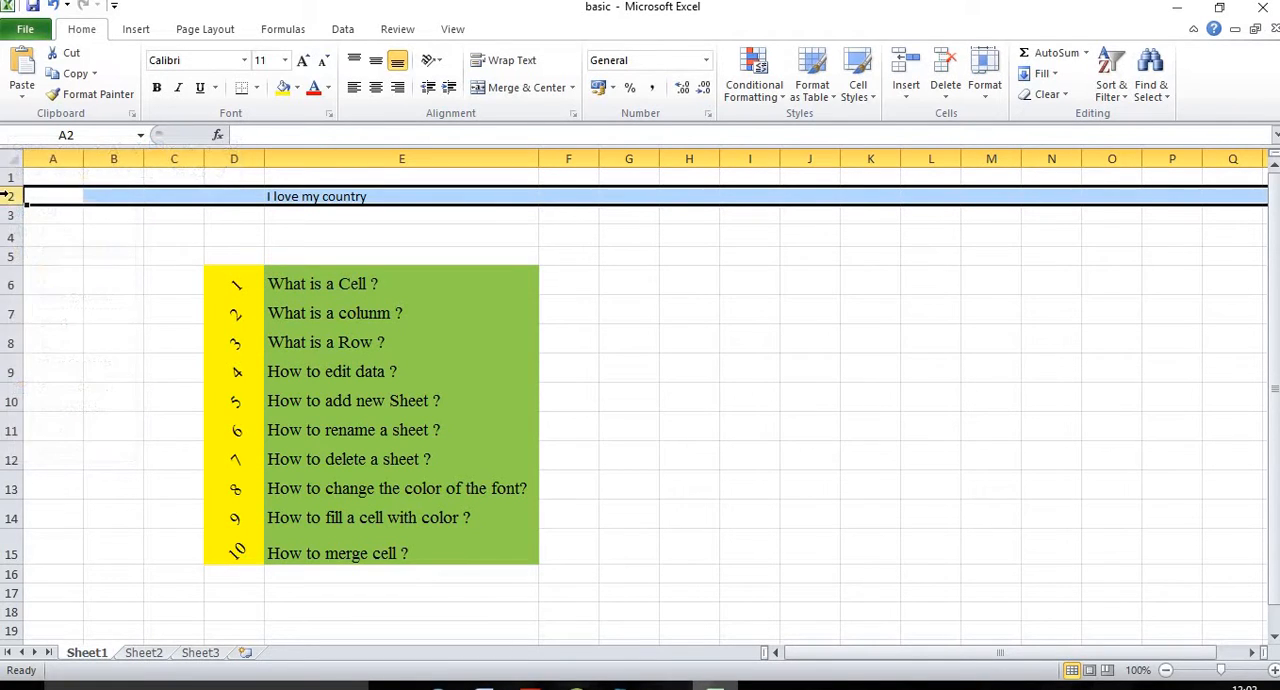
{"action": "right_click", "coordinate": [10, 196]}
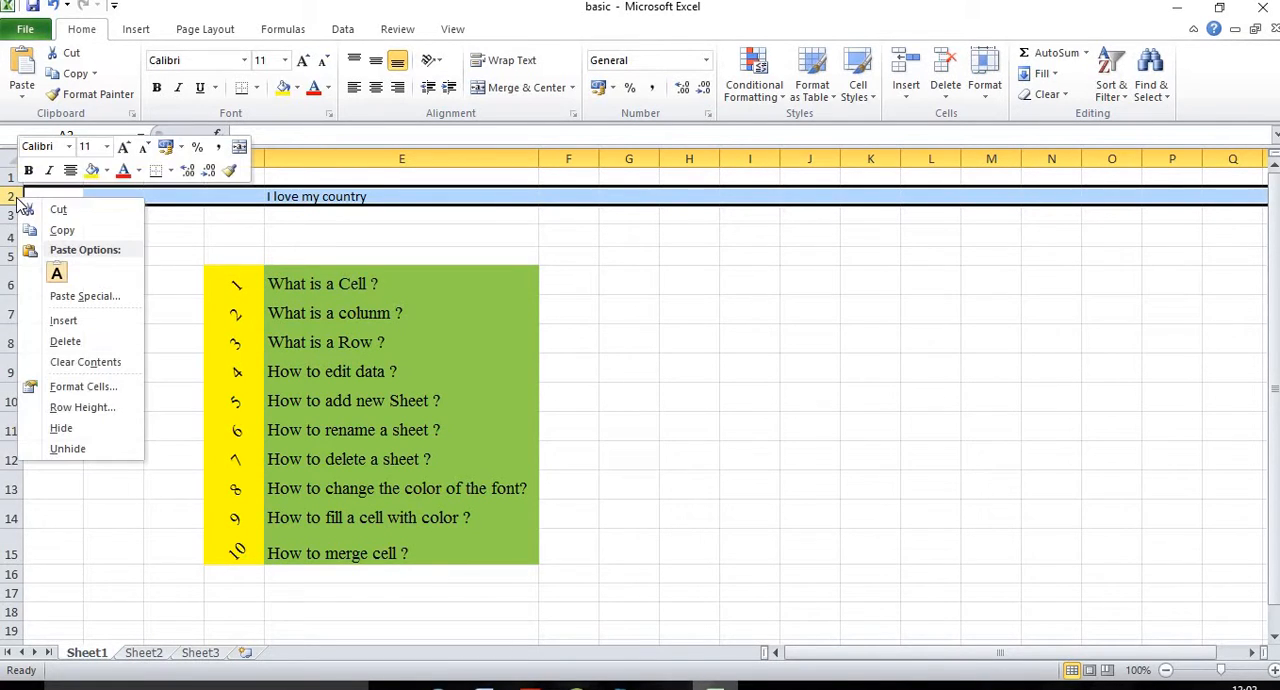
{"action": "left_click", "coordinate": [78, 340]}
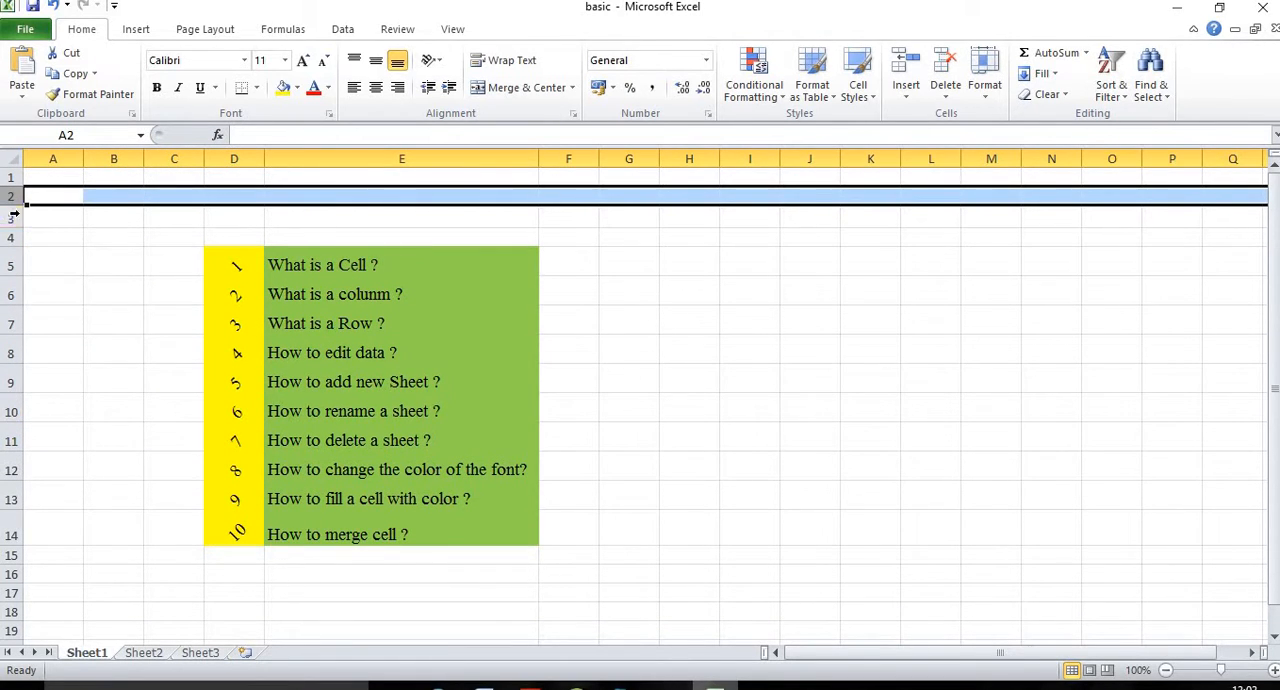
Step: Delete the whole row 5 holding the topic "What is a Cell ?", and undo that deletion
{"action": "left_click", "coordinate": [6, 264]}
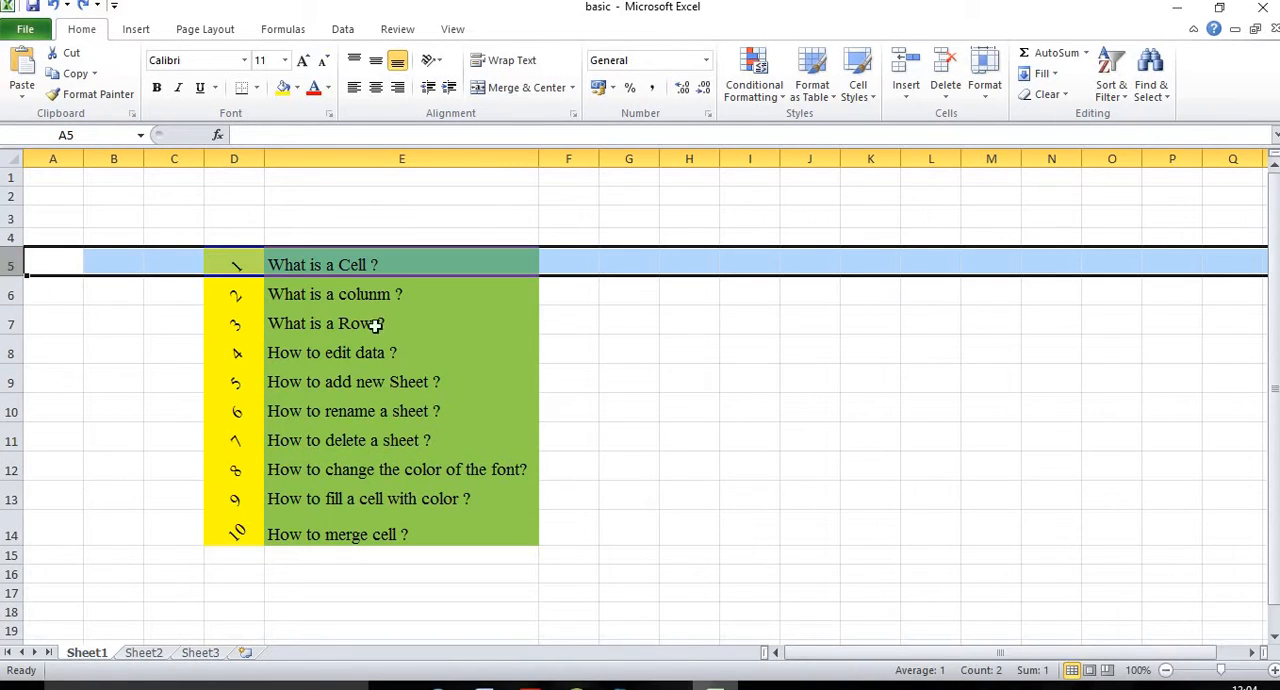
{"action": "left_click", "coordinate": [38, 290]}
{"action": "left_click", "coordinate": [8, 264]}
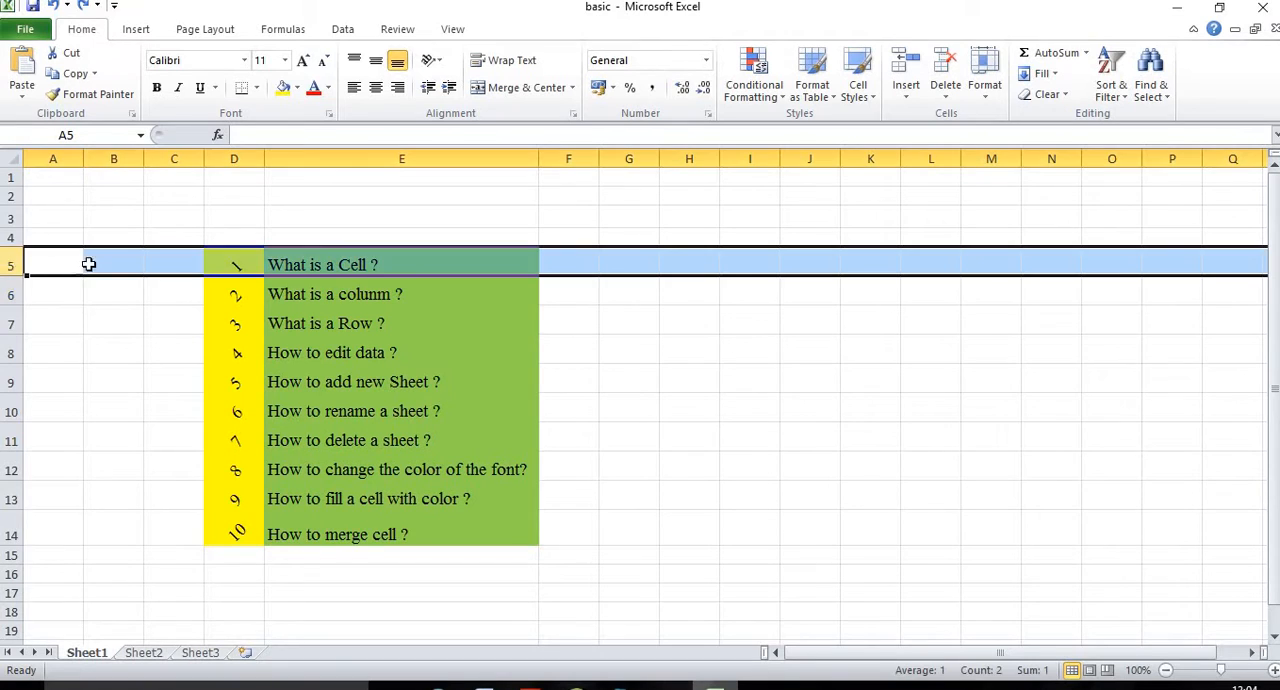
{"action": "right_click", "coordinate": [10, 266]}
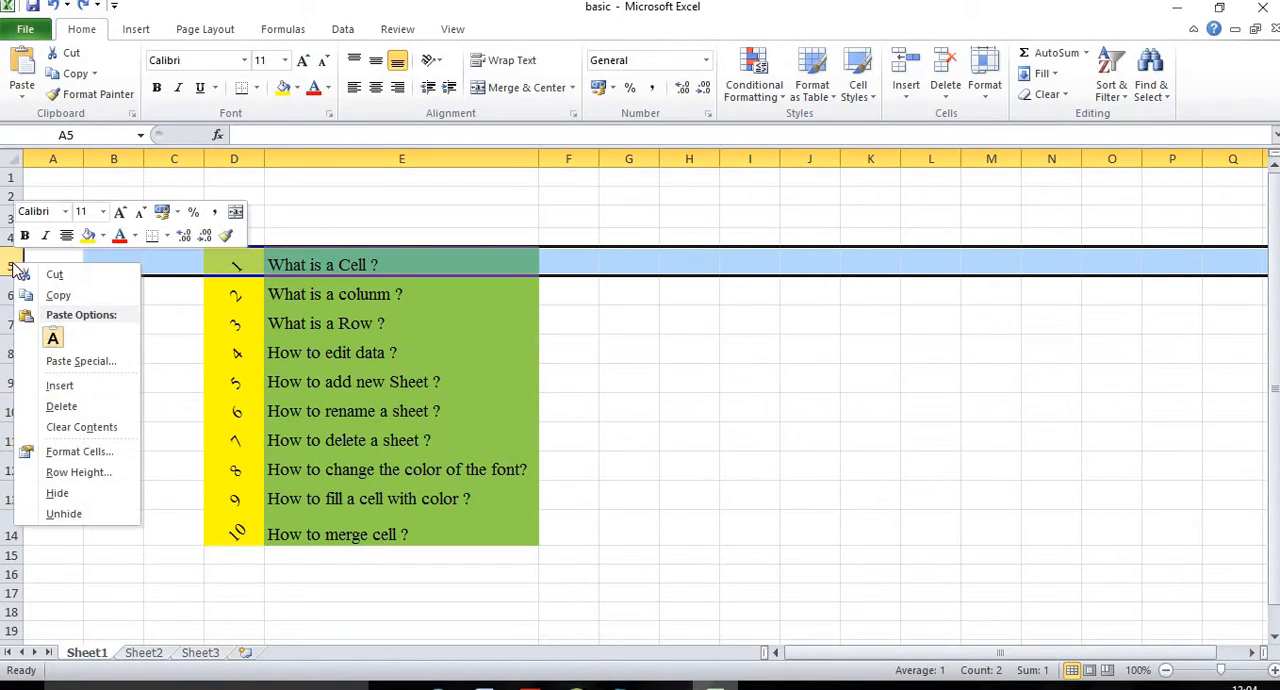
{"action": "left_click", "coordinate": [61, 406]}
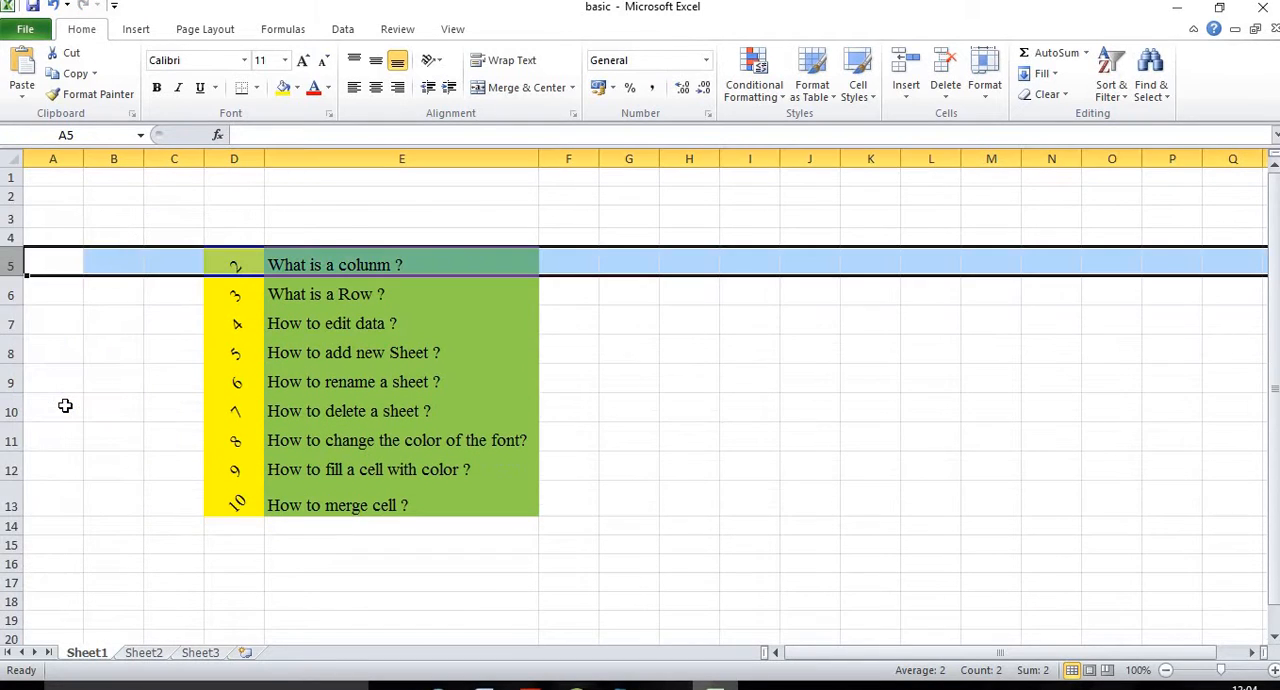
{"action": "left_click", "coordinate": [590, 345]}
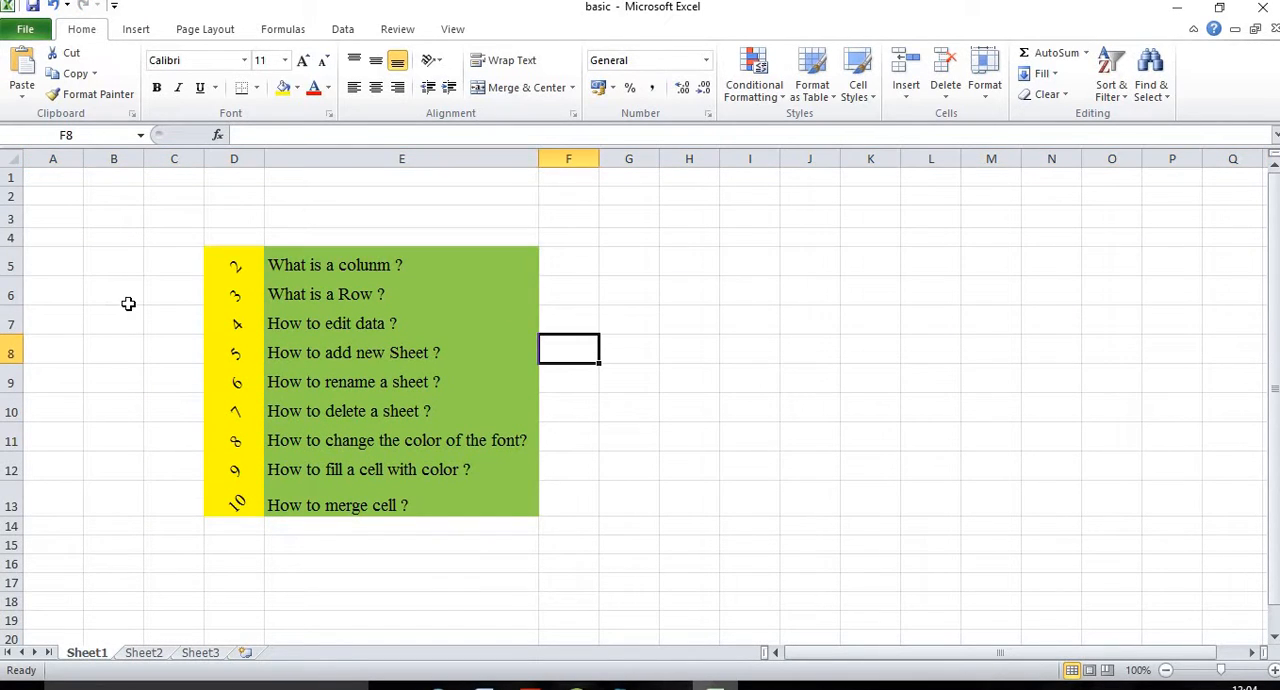
{"action": "key", "text": "ctrl+z"}
{"action": "left_click", "coordinate": [798, 372]}
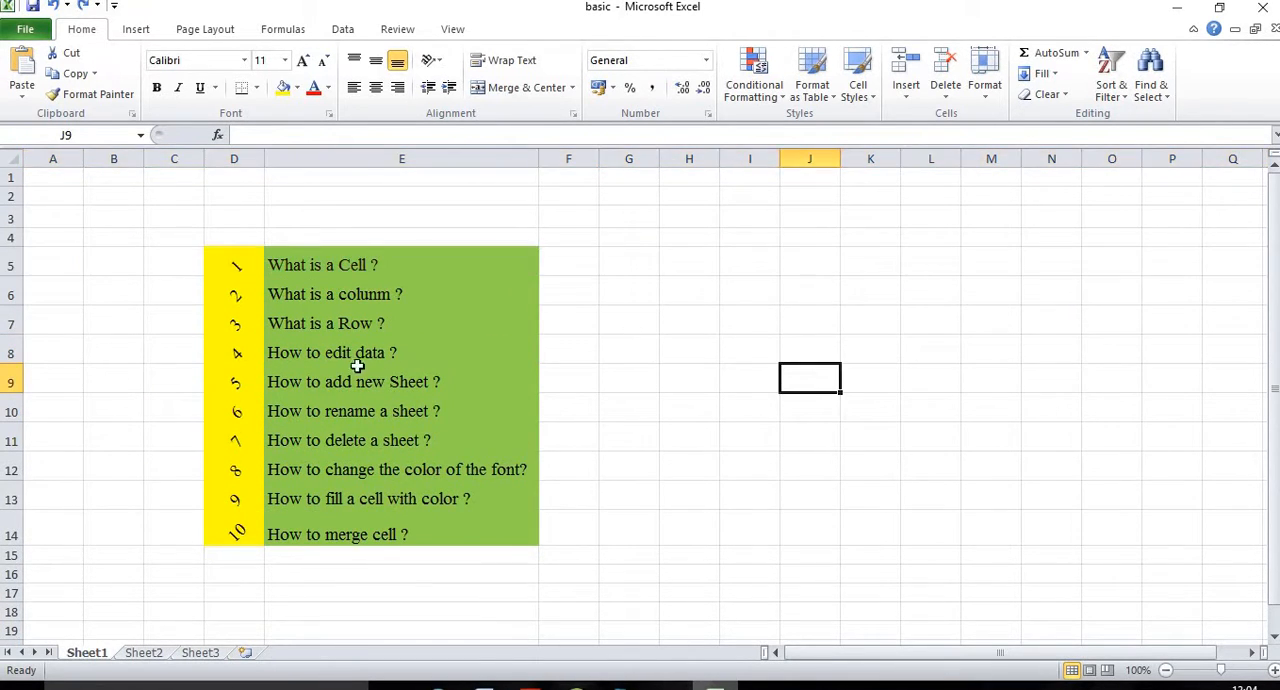
Step: Go to the topic "How to edit data ?" in E8, widen column J and enter "I love my country" in J6
{"action": "left_click", "coordinate": [310, 353]}
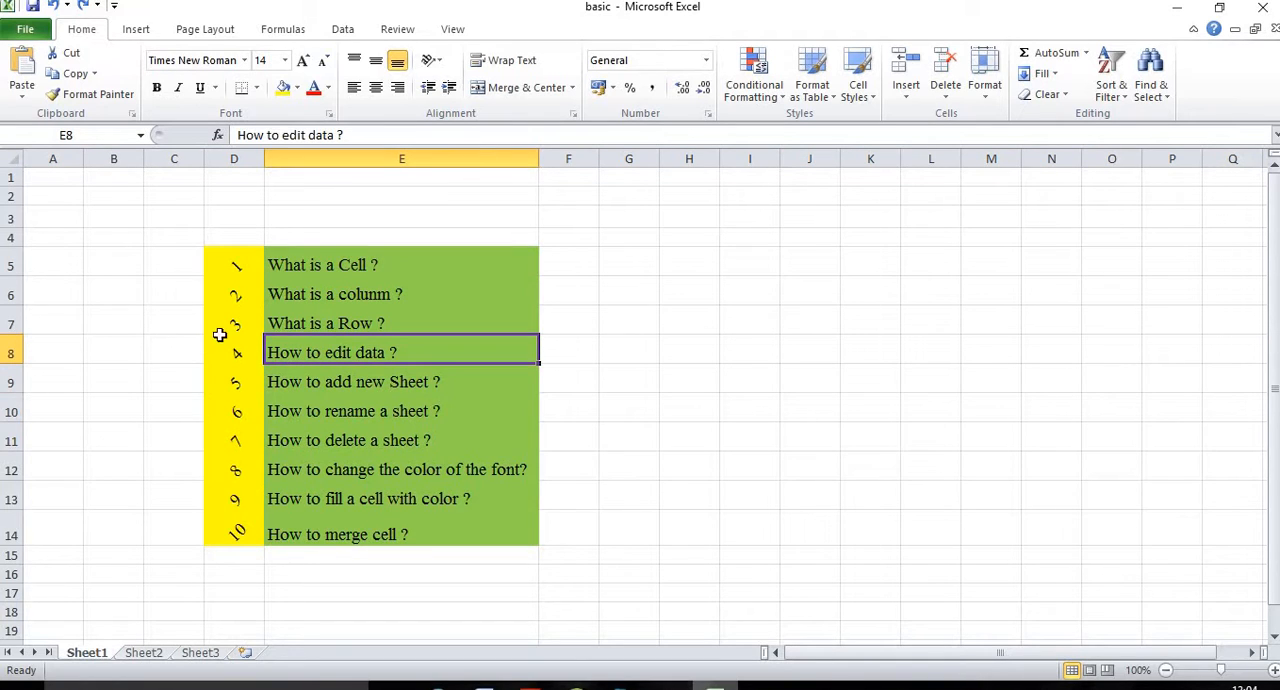
{"action": "left_click", "coordinate": [806, 292]}
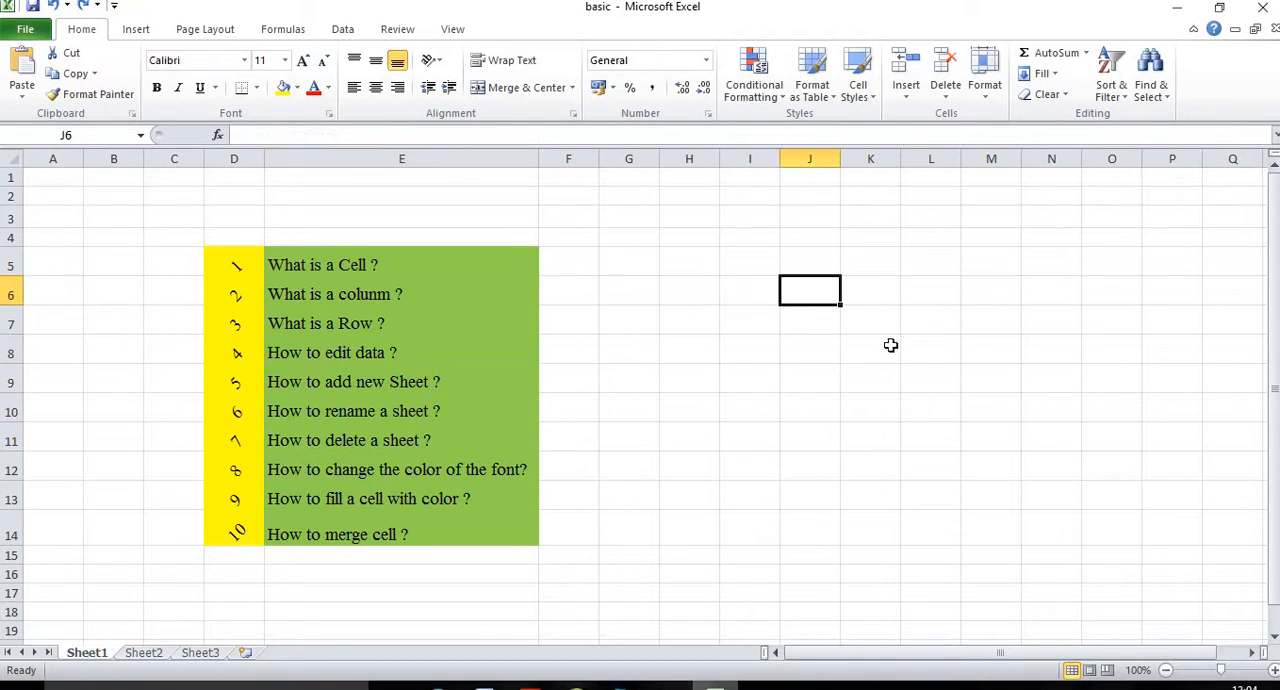
{"action": "left_click_drag", "start_coordinate": [840, 157], "coordinate": [944, 160]}
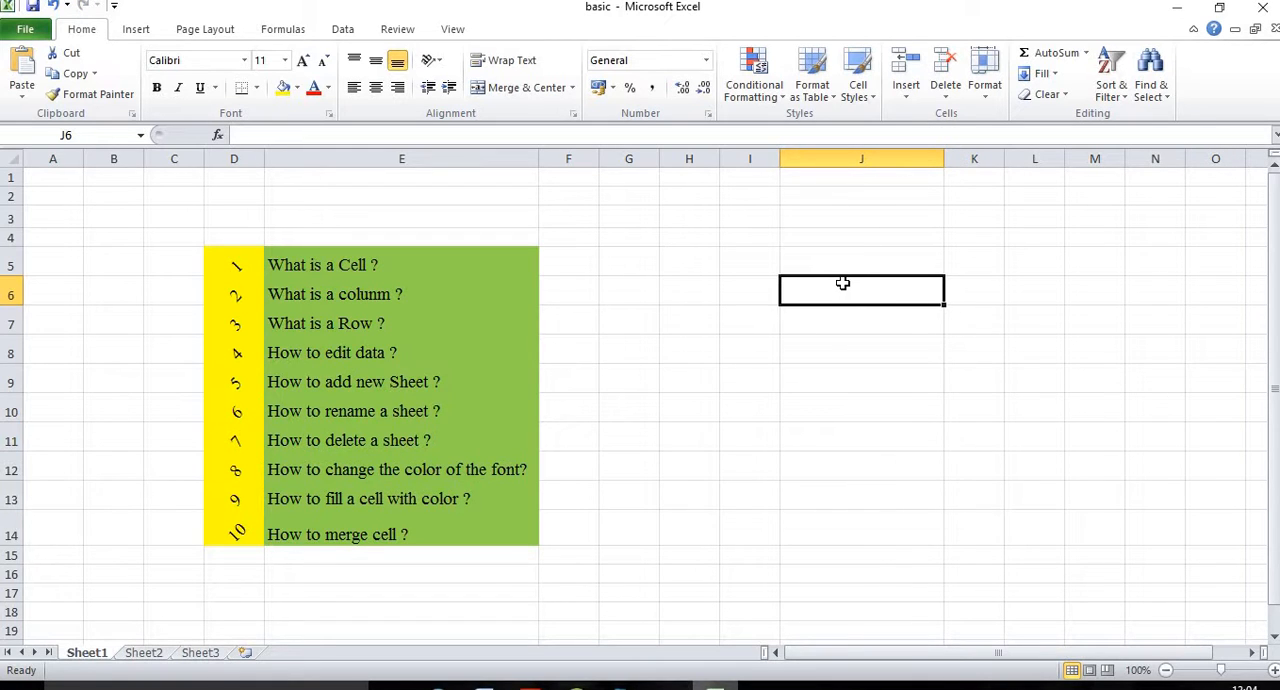
{"action": "type", "text": "i"}
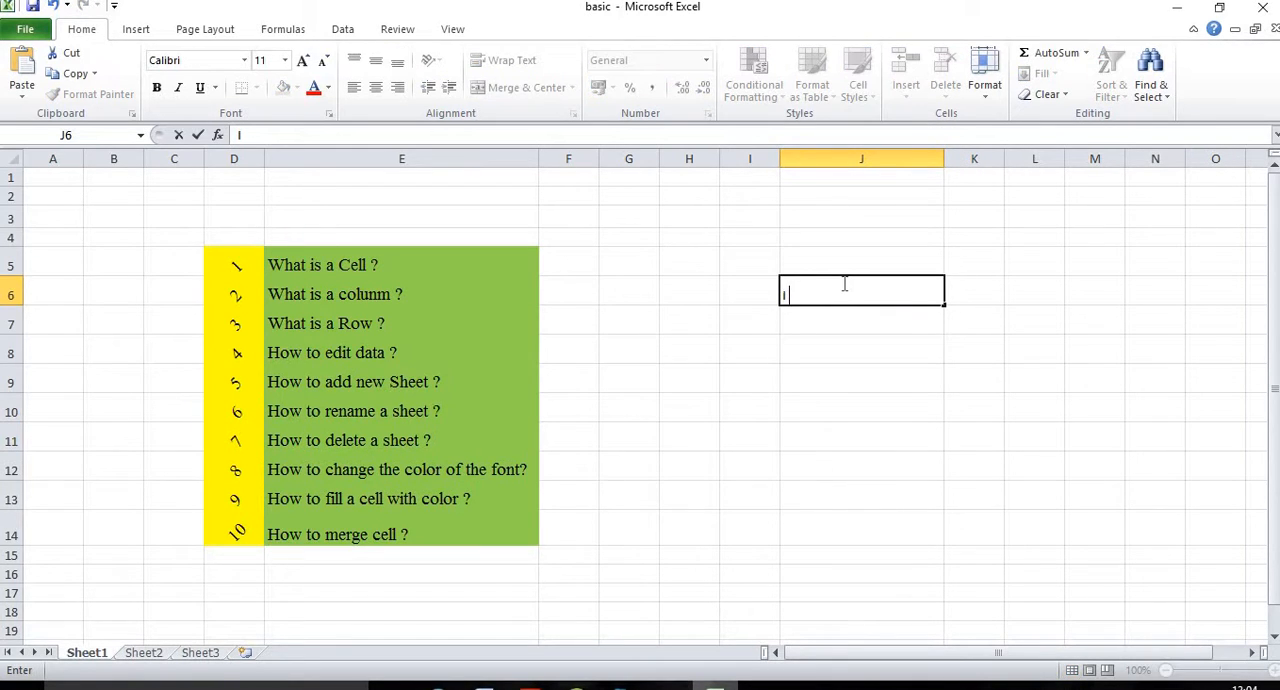
{"action": "type", "text": " love my country"}
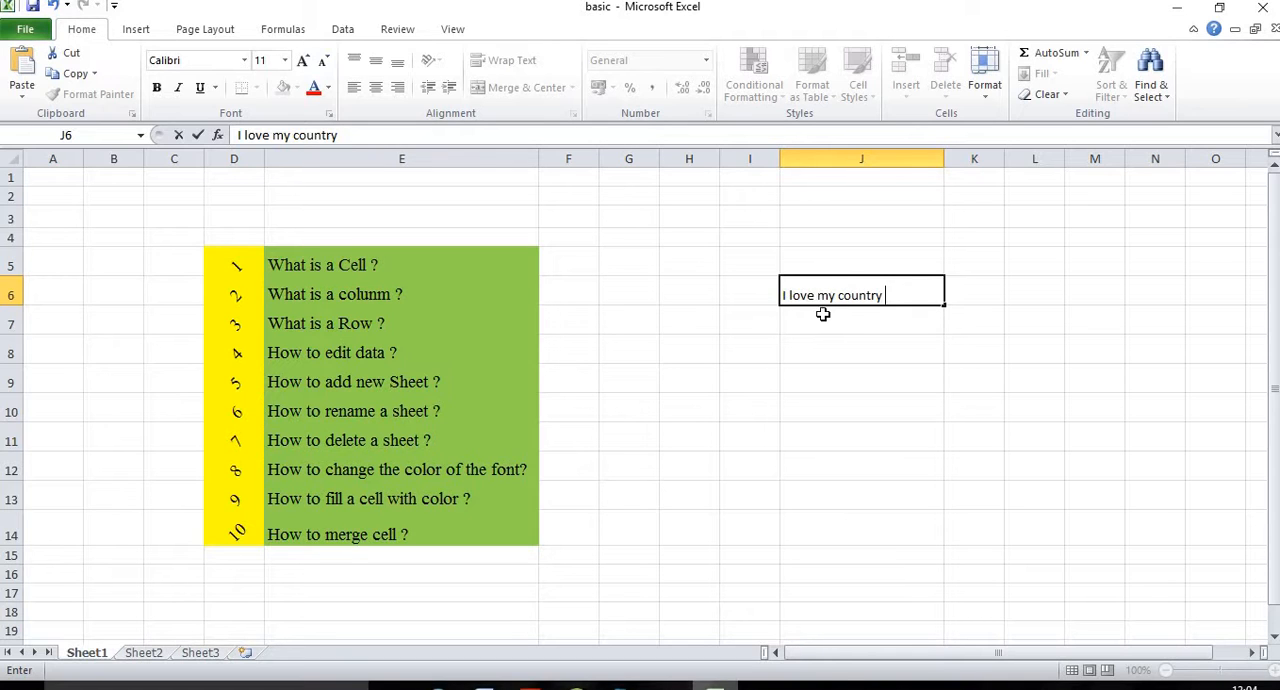
{"action": "left_click", "coordinate": [723, 297]}
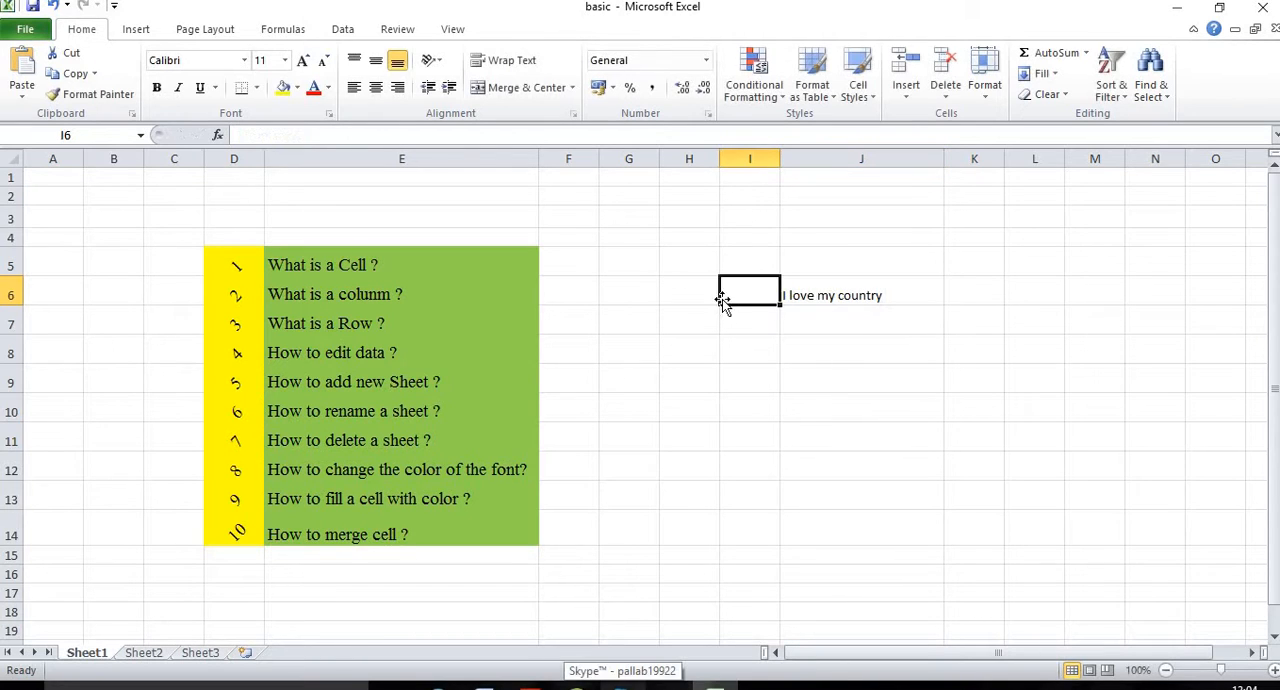
Step: Overwrite the text in J6 with "jjbcsb", and undo the overwrite
{"action": "left_click", "coordinate": [809, 294]}
{"action": "left_click", "coordinate": [690, 348]}
{"action": "left_click", "coordinate": [826, 298]}
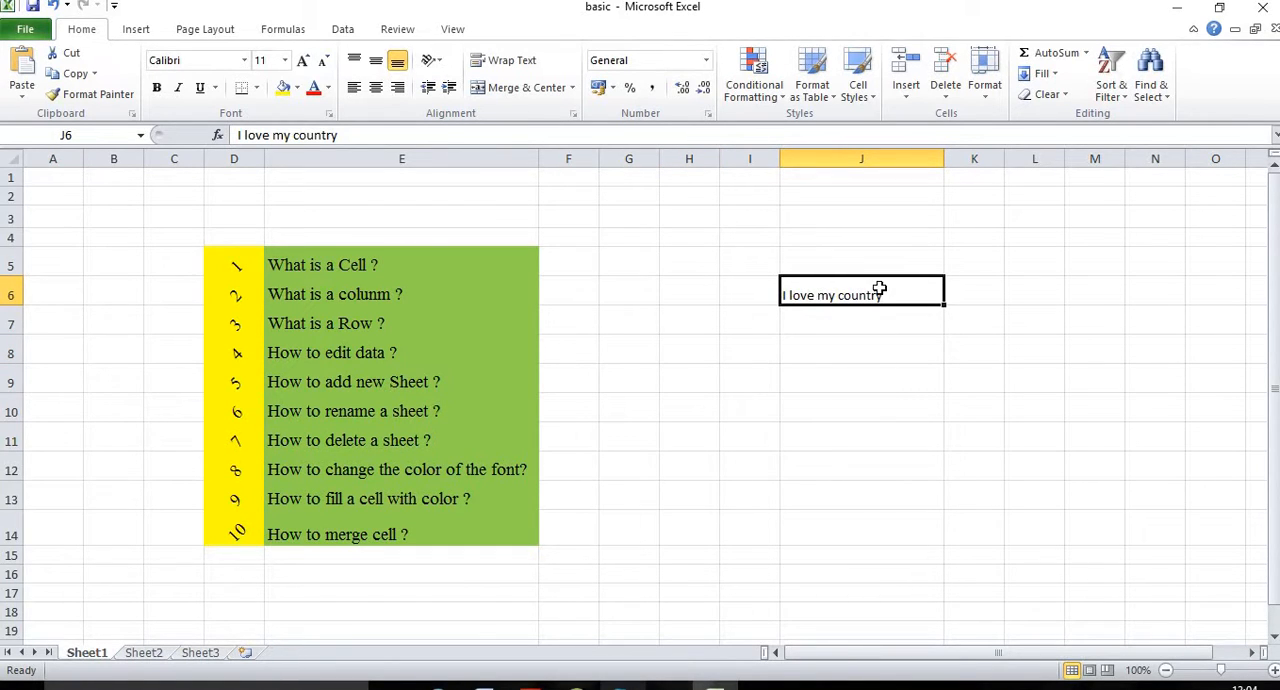
{"action": "type", "text": "jjbcsb"}
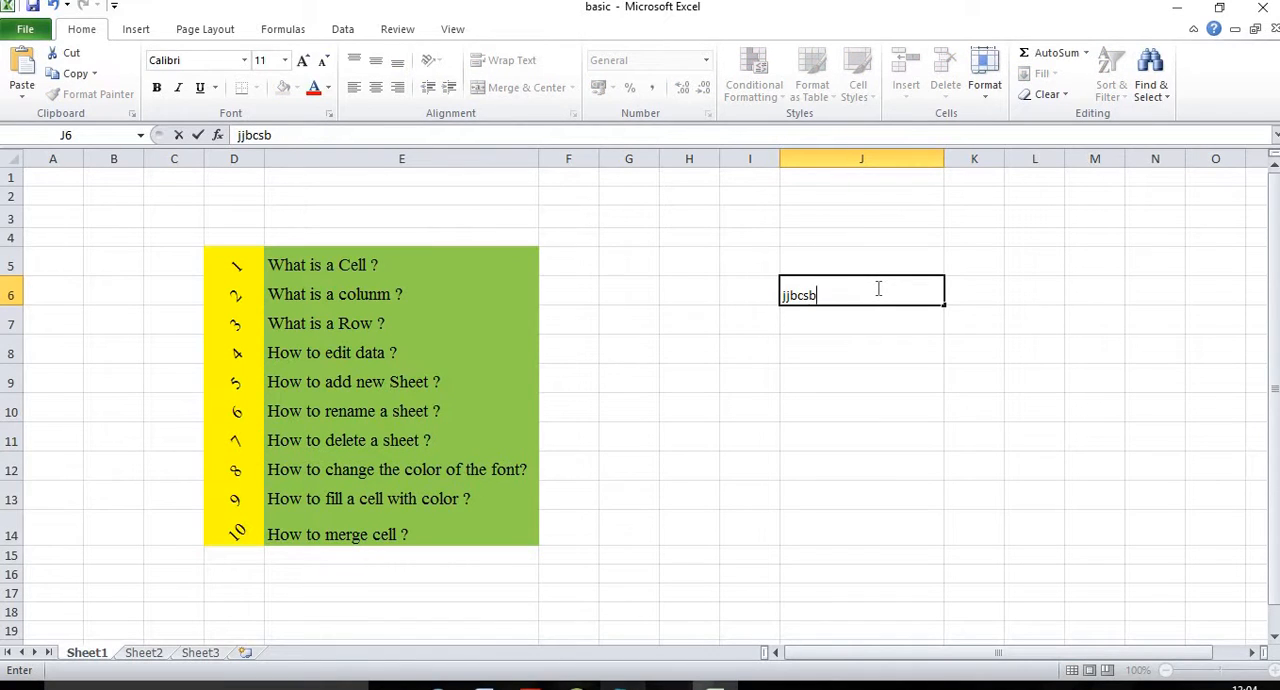
{"action": "key", "text": "BackSpace"}
{"action": "key", "text": "BackSpace"}
{"action": "key", "text": "BackSpace"}
{"action": "key", "text": "BackSpace"}
{"action": "key", "text": "BackSpace"}
{"action": "key", "text": "ctrl+z"}
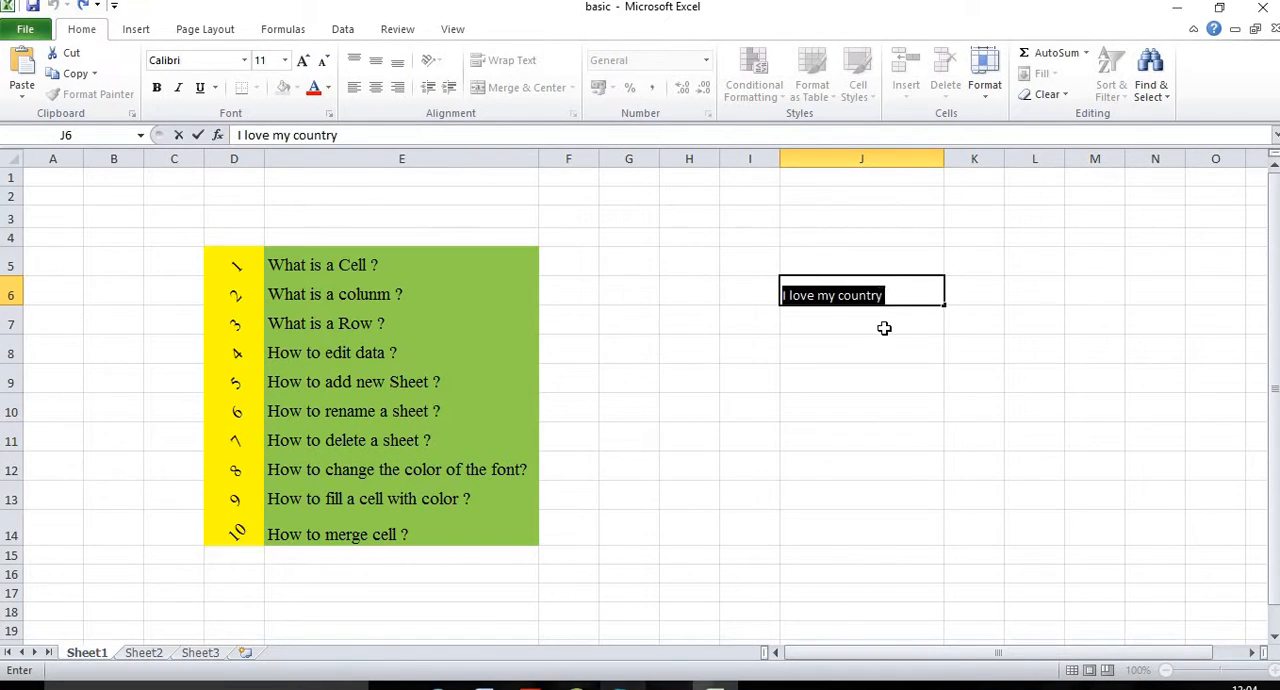
{"action": "left_click", "coordinate": [884, 326]}
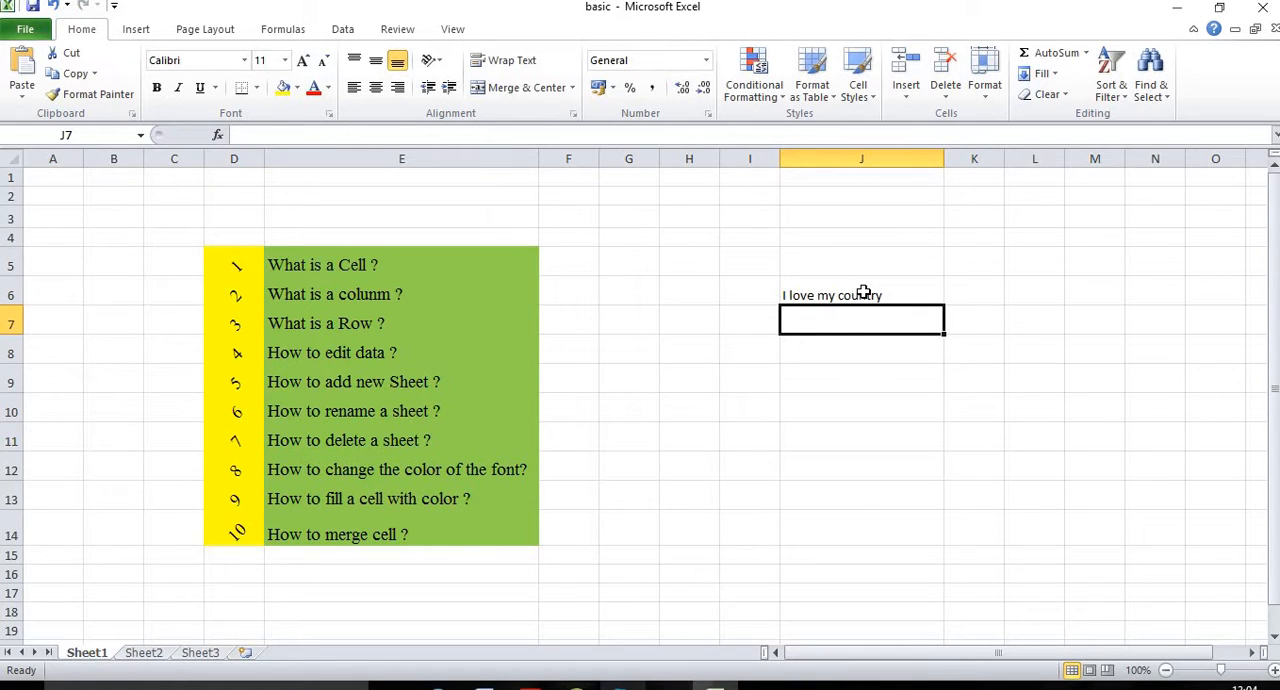
Step: Append "india" to the text in J6 in the formula bar, and remove the added word again
{"action": "left_click", "coordinate": [808, 291]}
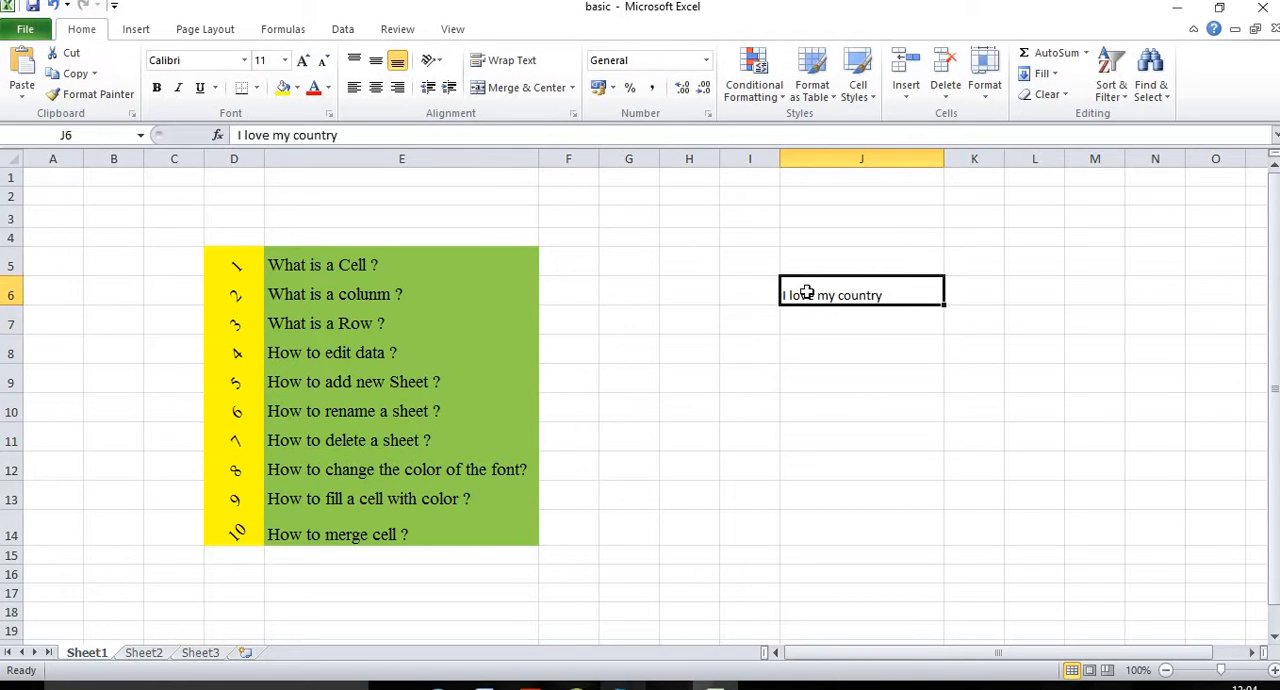
{"action": "left_click", "coordinate": [372, 135]}
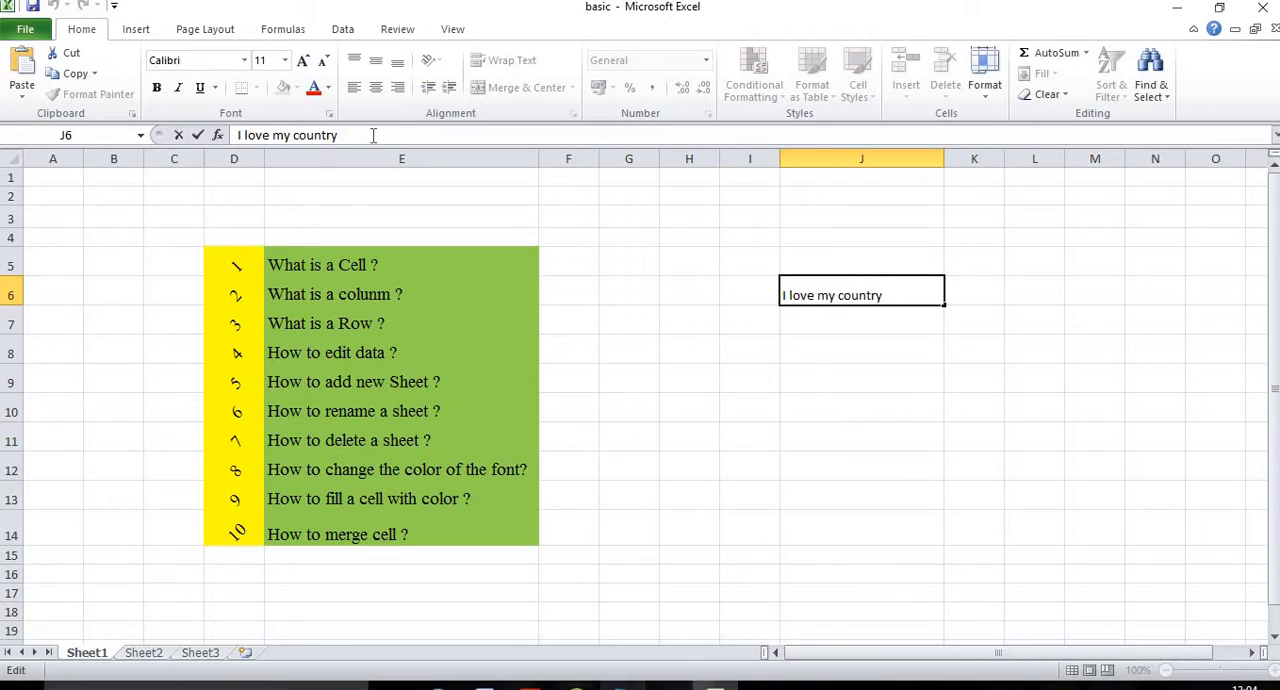
{"action": "type", "text": "india"}
{"action": "key", "text": "BackSpace"}
{"action": "key", "text": "BackSpace"}
{"action": "key", "text": "BackSpace"}
{"action": "left_click", "coordinate": [609, 252]}
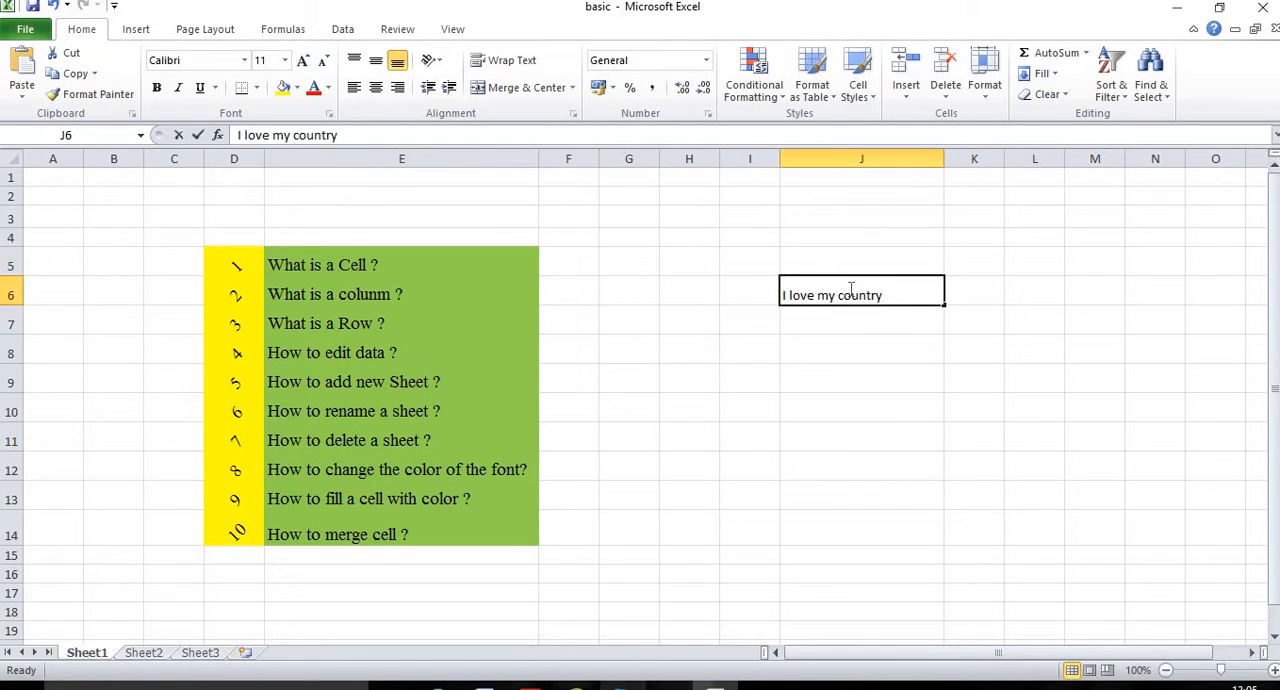
Step: Edit J6 directly in the cell so that its text reads "I love my country india"
{"action": "double_click", "coordinate": [849, 293]}
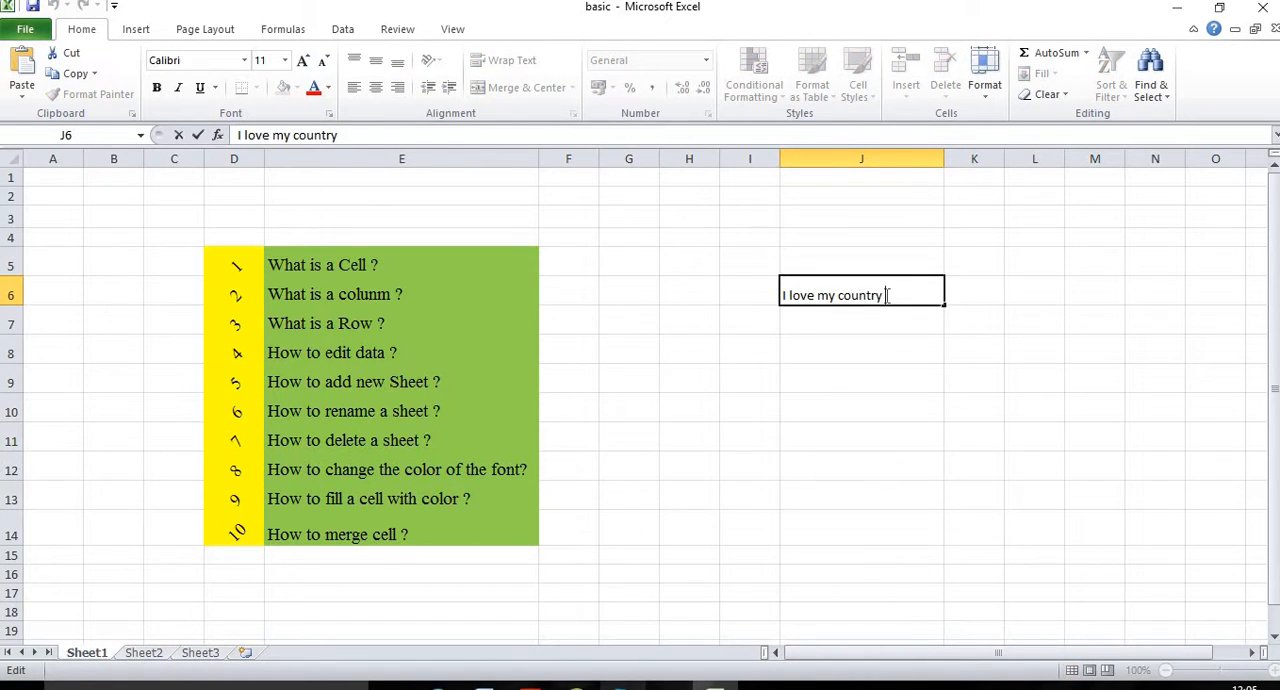
{"action": "type", "text": "india"}
{"action": "left_click", "coordinate": [904, 350]}
{"action": "left_click", "coordinate": [840, 296]}
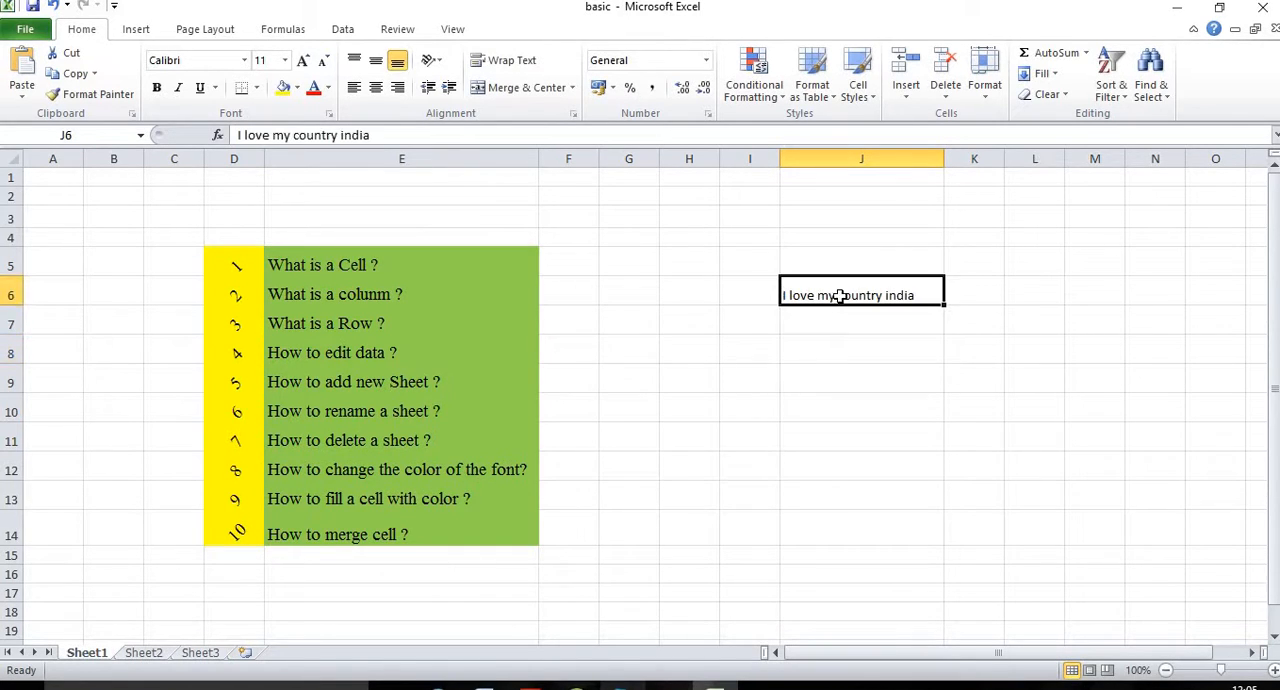
Step: Clear the text from J6, and go to the topic "How to add new Sheet ?" in E9
{"action": "key", "text": "BackSpace"}
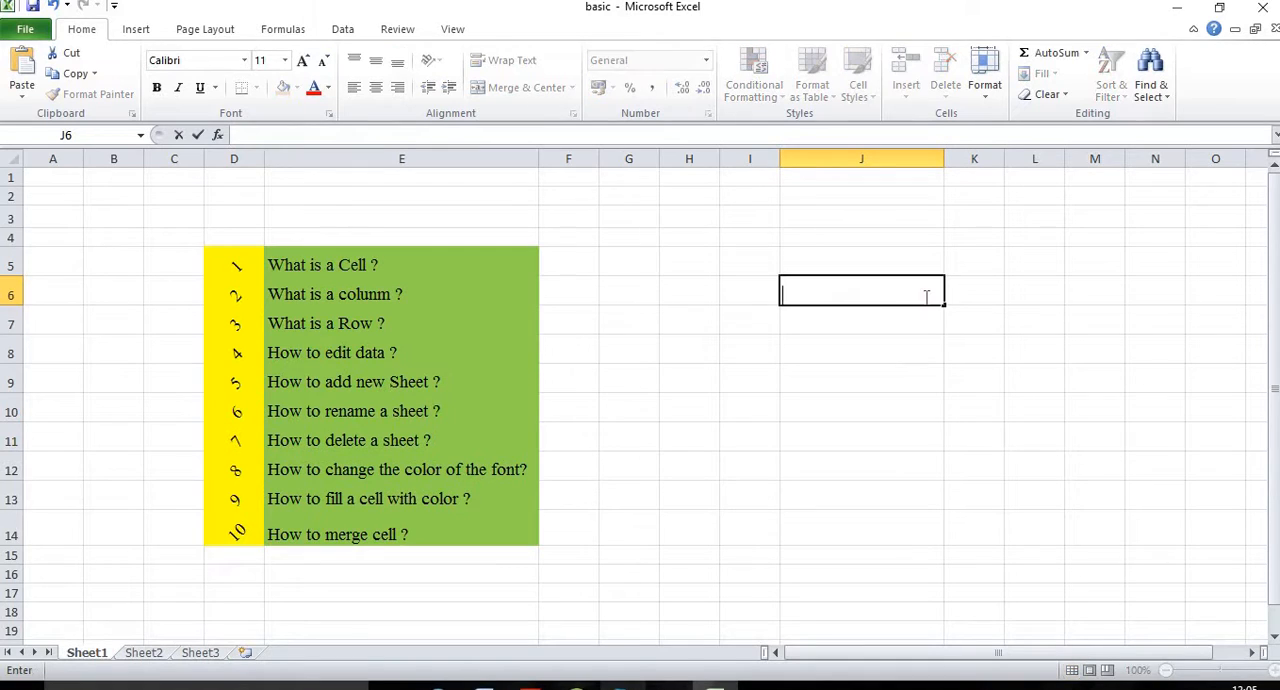
{"action": "left_click", "coordinate": [292, 375]}
{"action": "left_click", "coordinate": [662, 349]}
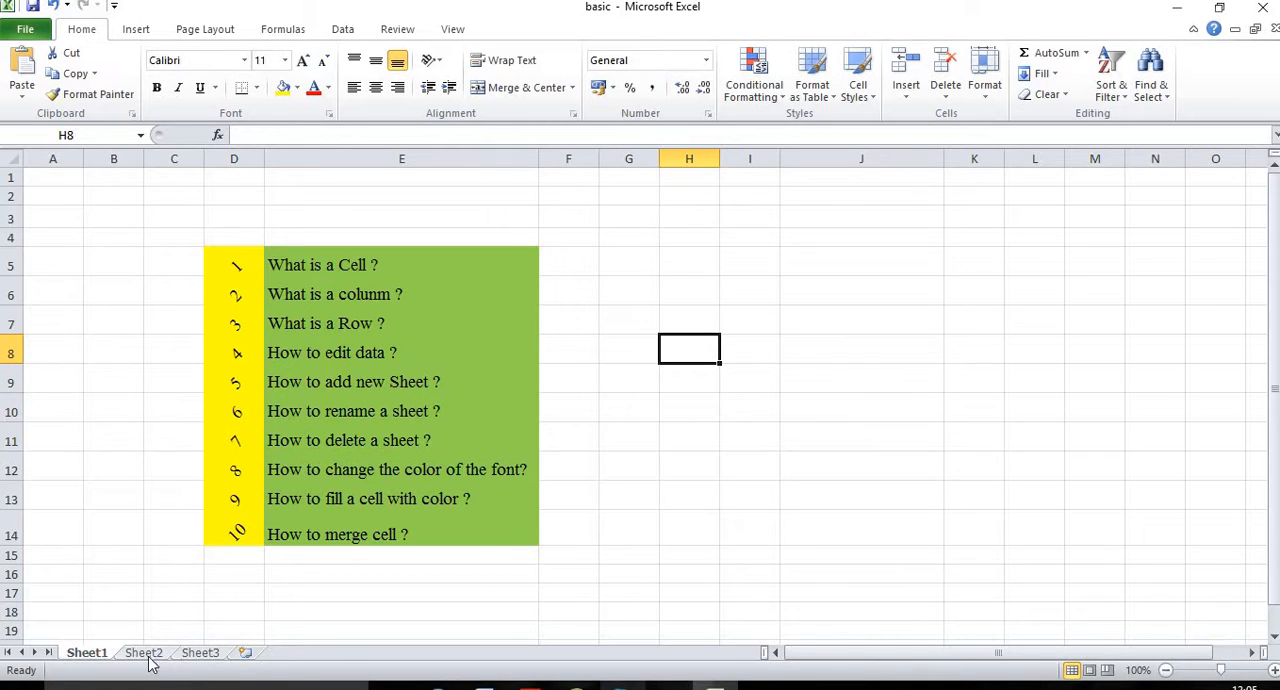
Step: Insert a new worksheet after Sheet3, and insert another one in front of Sheet1
{"action": "left_click", "coordinate": [245, 655]}
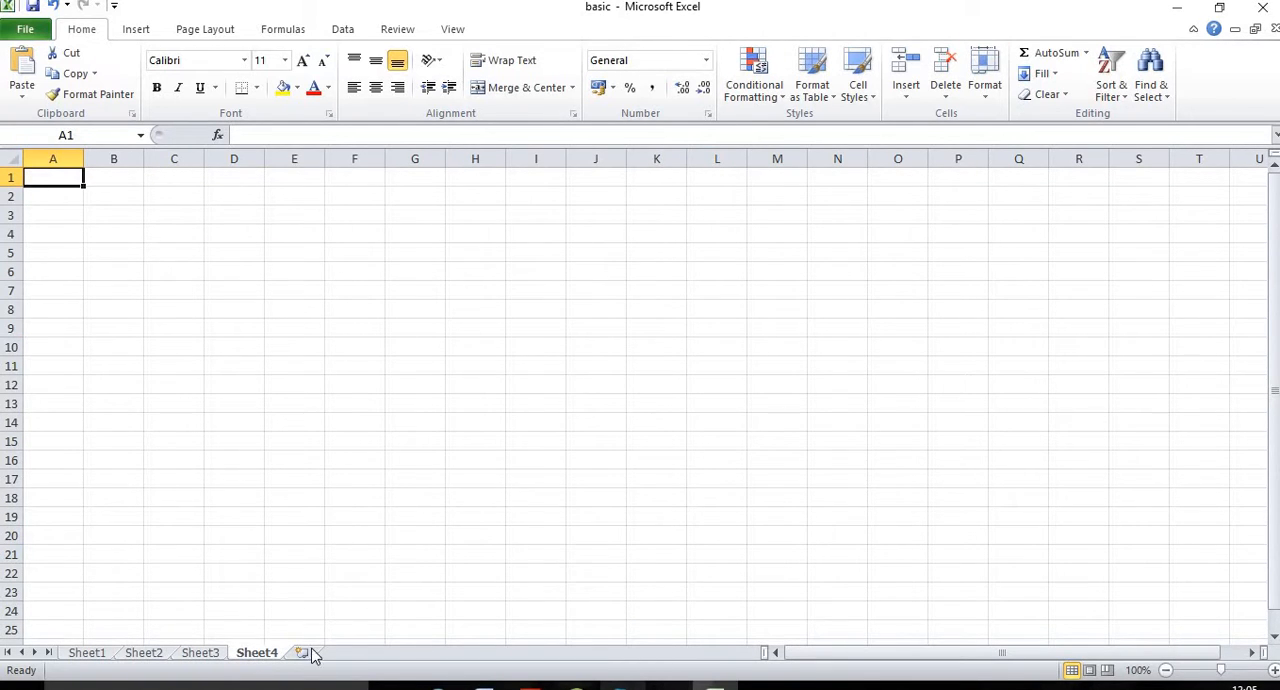
{"action": "left_click", "coordinate": [88, 655]}
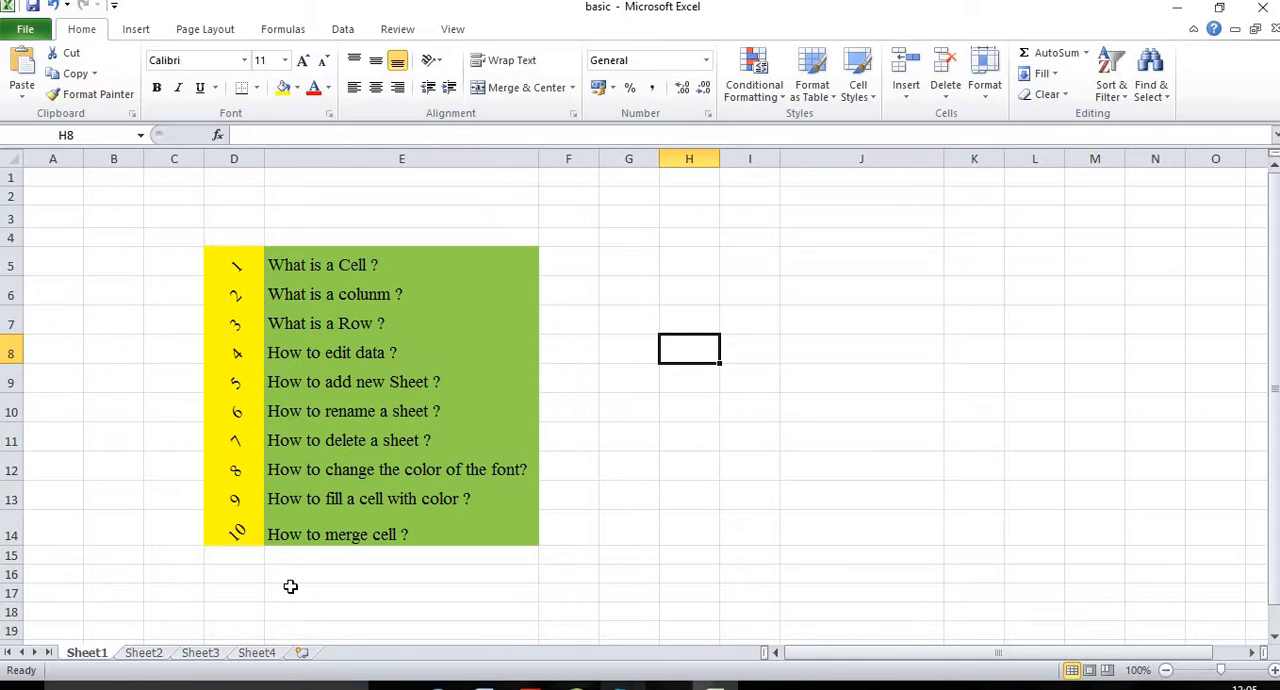
{"action": "key", "text": "shift+F11"}
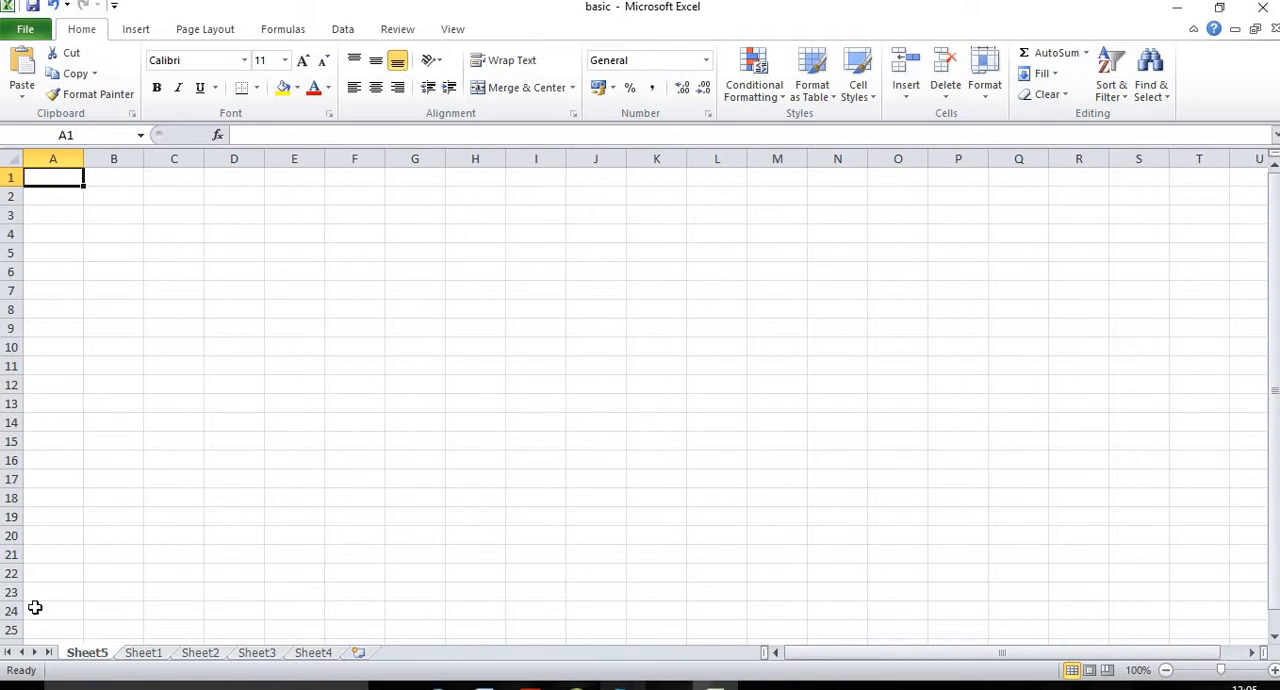
Step: Return to Sheet1, go to the topic "How to rename a sheet ?" in E10, and briefly highlight the sheet's cell area from A1 to column N
{"action": "left_click", "coordinate": [143, 653]}
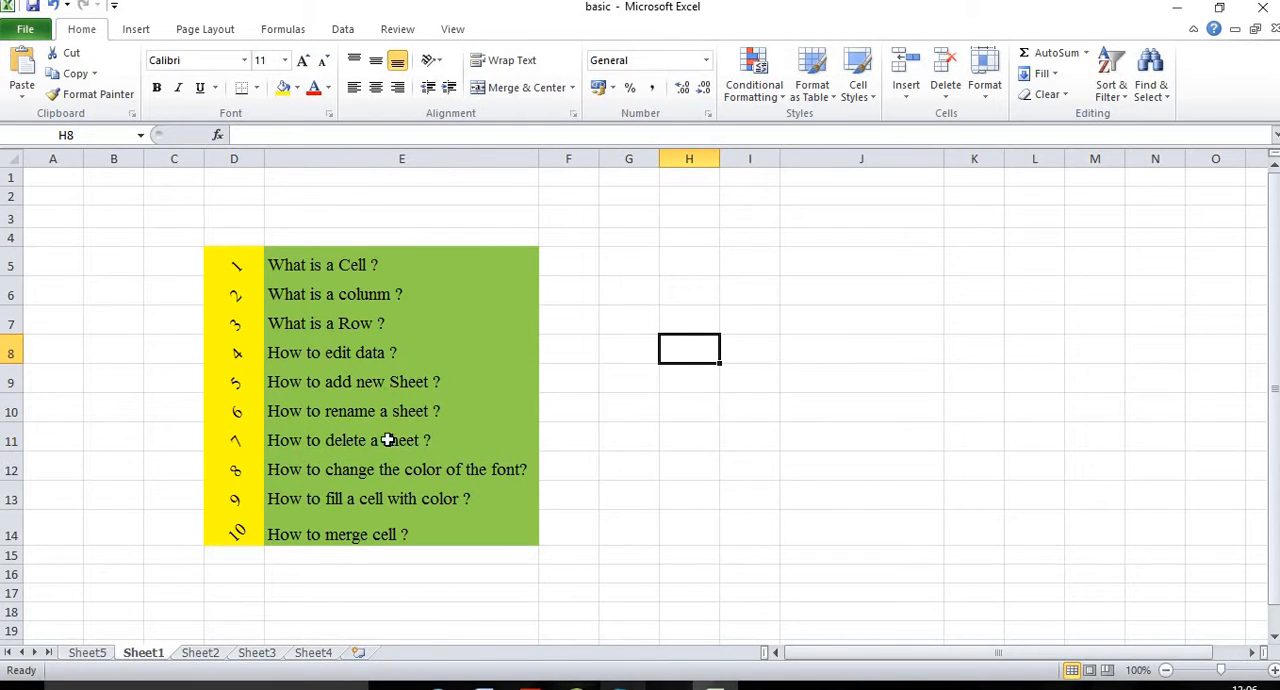
{"action": "left_click", "coordinate": [375, 383]}
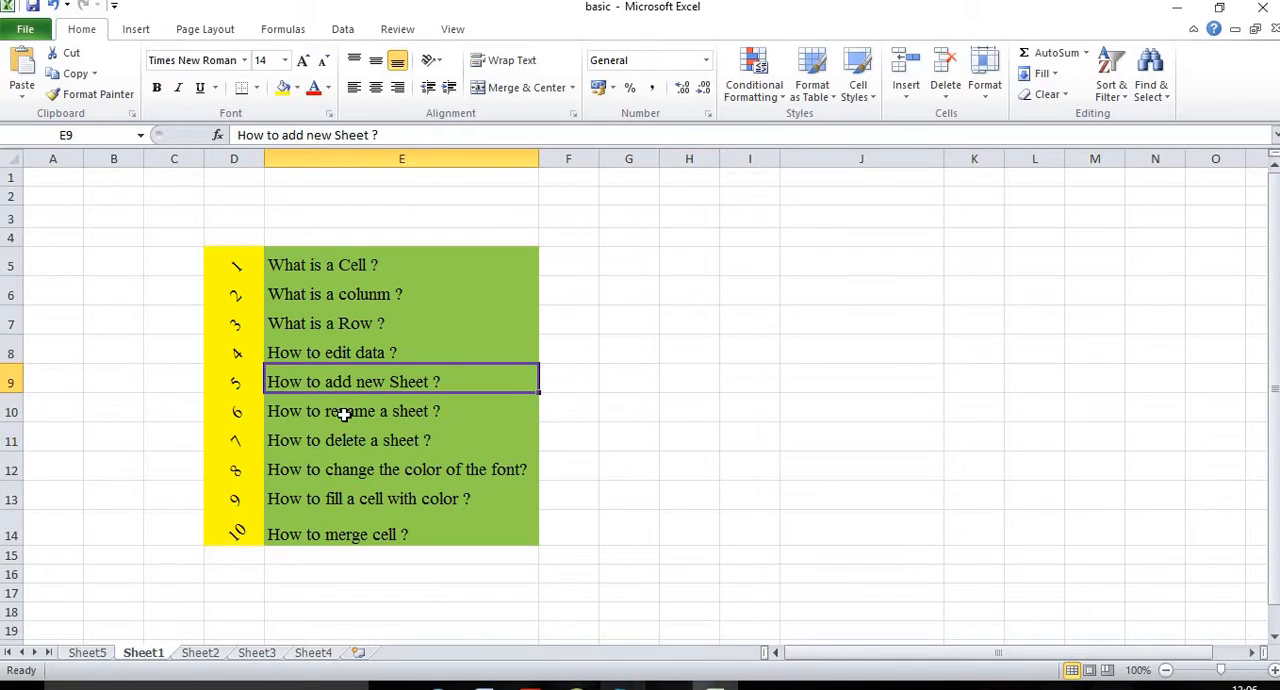
{"action": "left_click", "coordinate": [343, 413]}
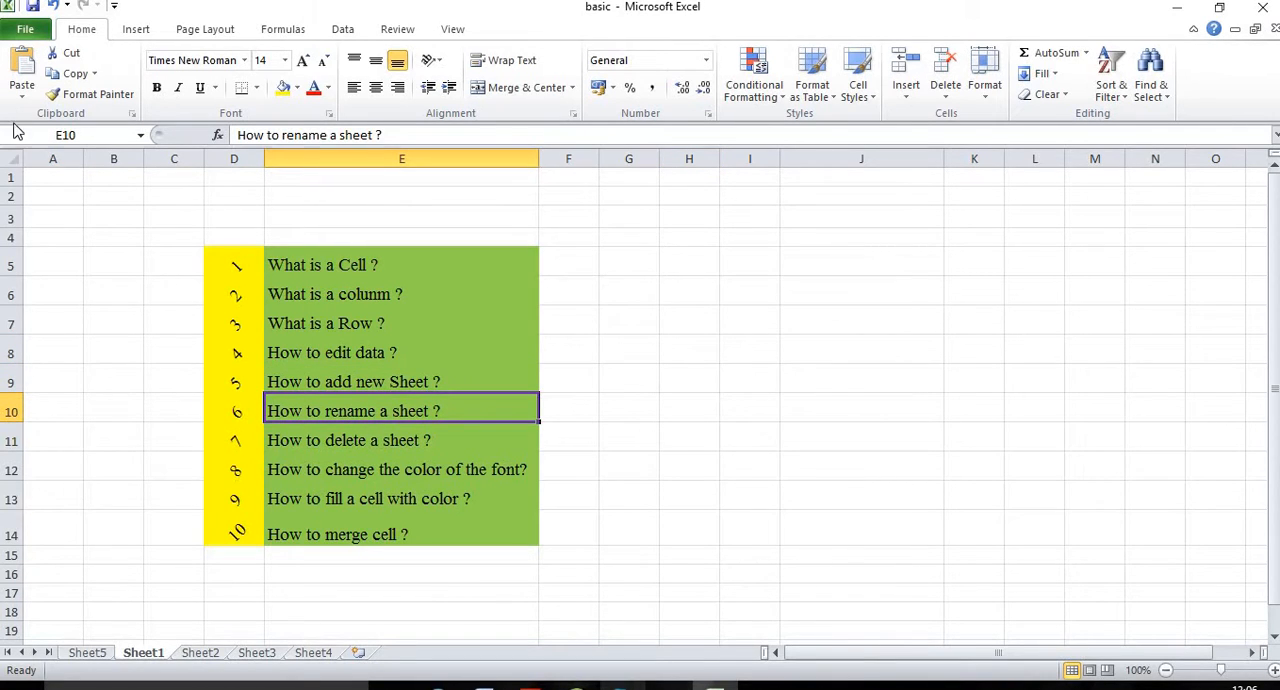
{"action": "left_click_drag", "start_coordinate": [52, 178], "coordinate": [1163, 655]}
{"action": "scroll", "coordinate": [391, 460], "scroll_direction": "up", "scroll_amount": 3}
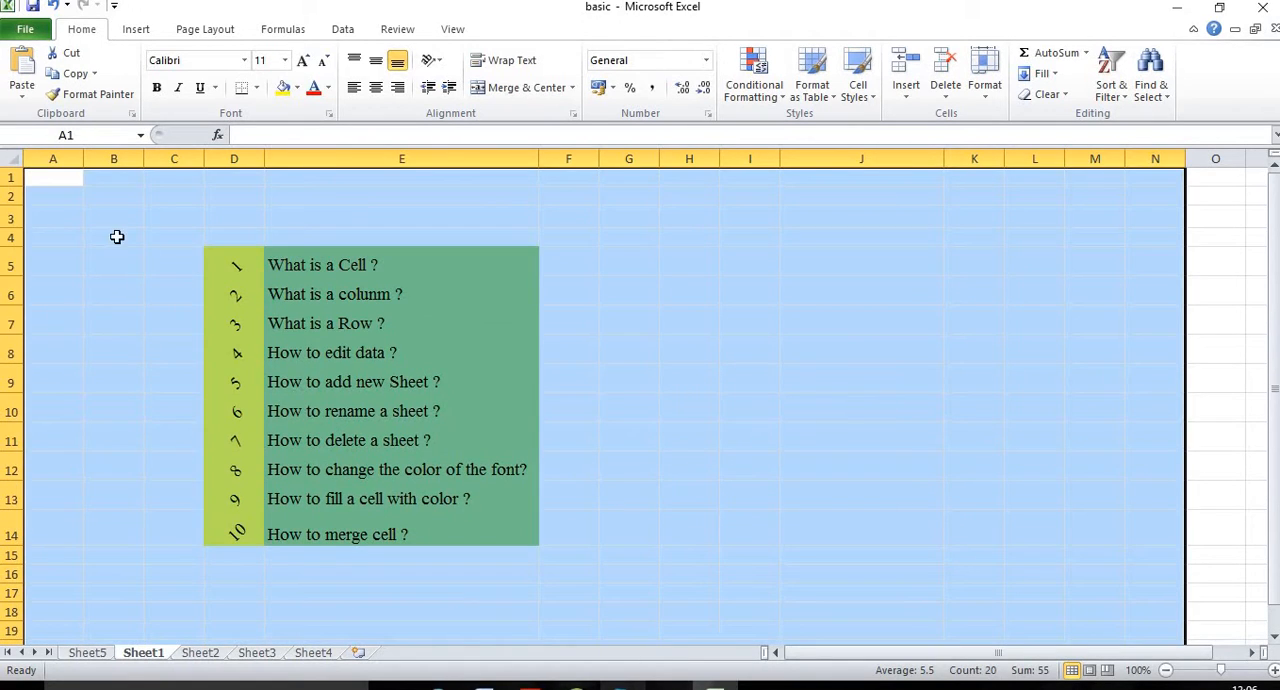
{"action": "left_click", "coordinate": [116, 236]}
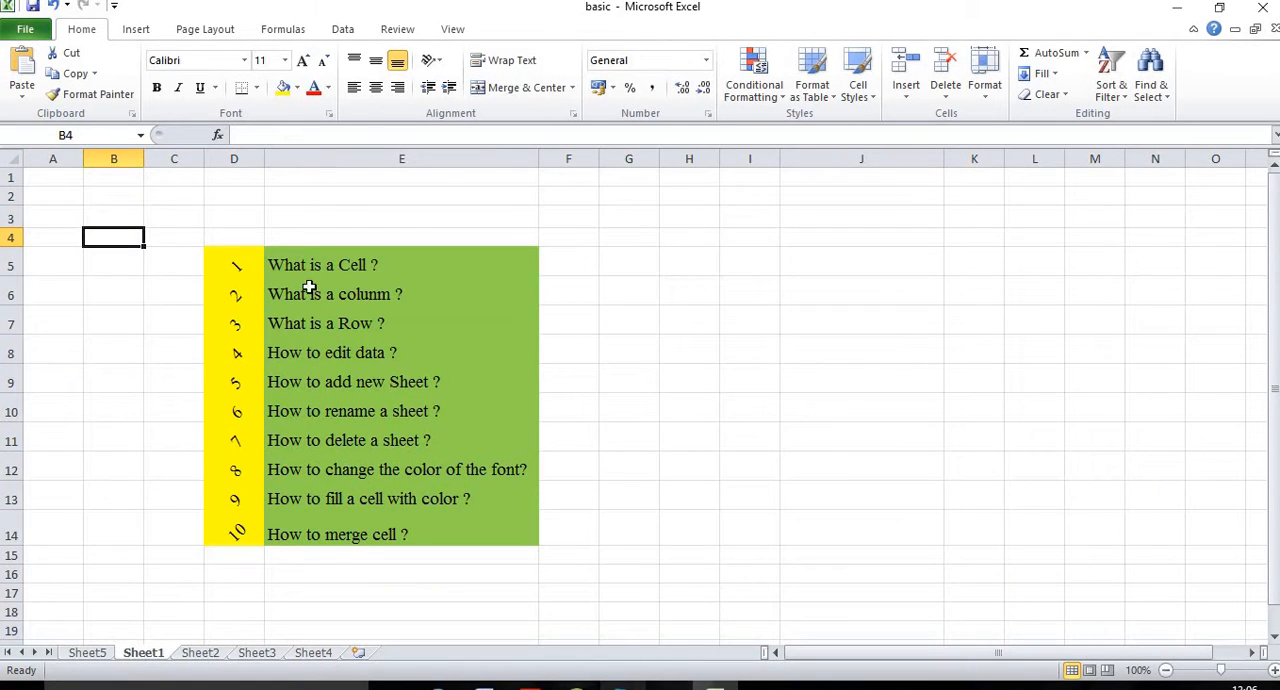
Step: Rename Sheet1 as "Worksheet"
{"action": "right_click", "coordinate": [145, 659]}
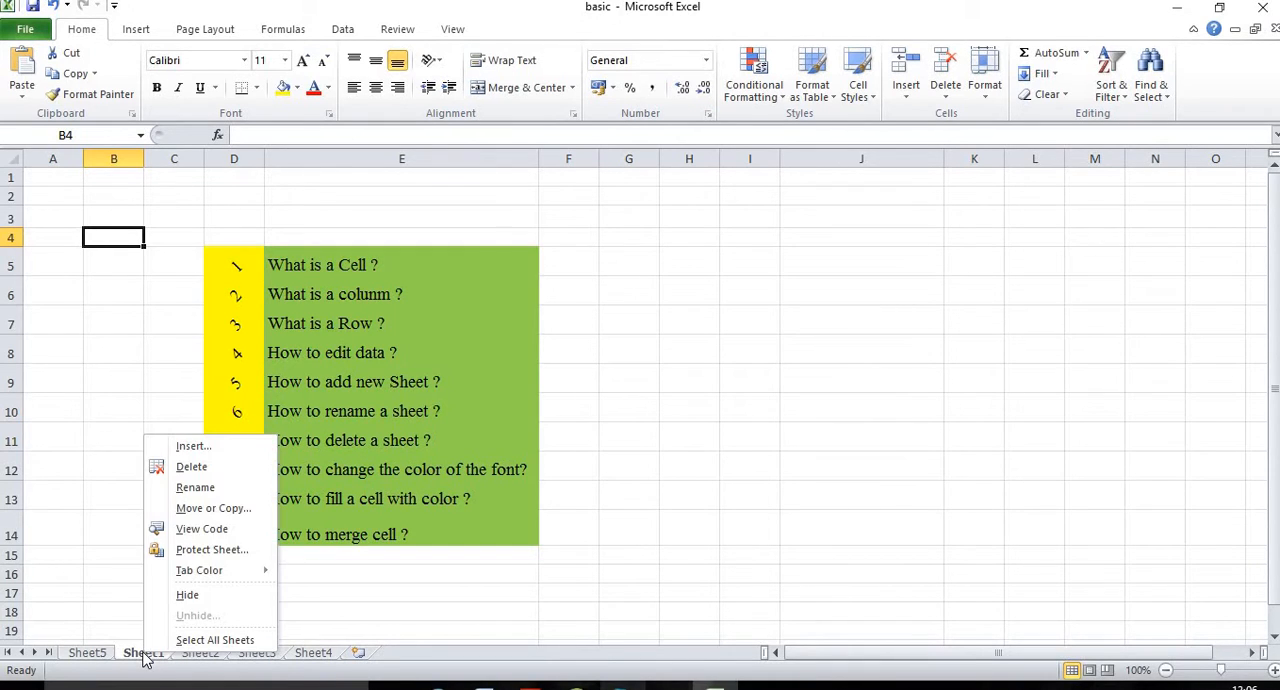
{"action": "left_click", "coordinate": [193, 490]}
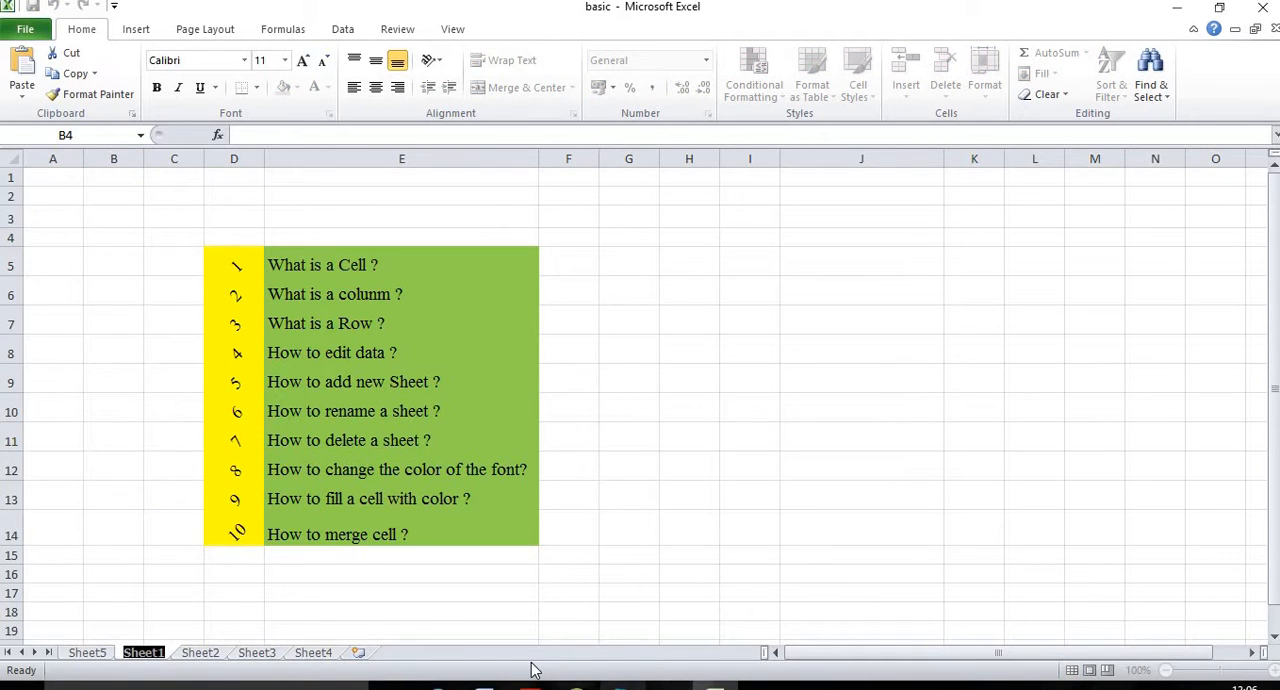
{"action": "type", "text": "W"}
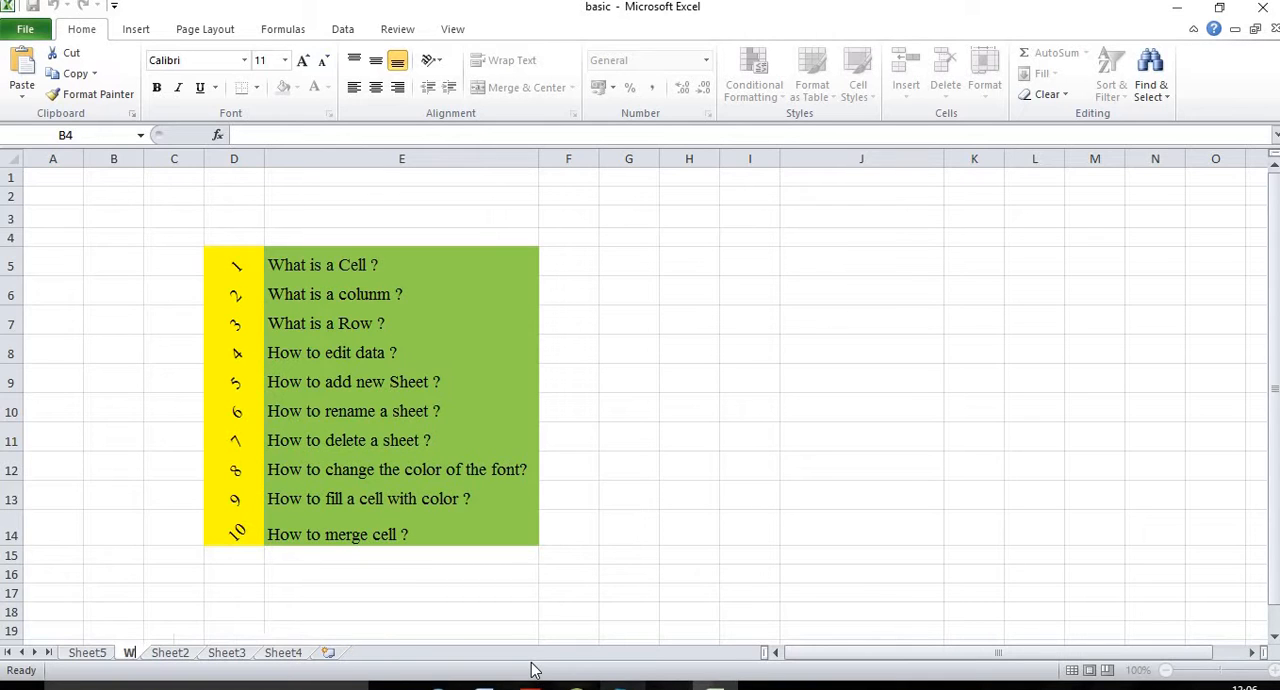
{"action": "type", "text": "orksh"}
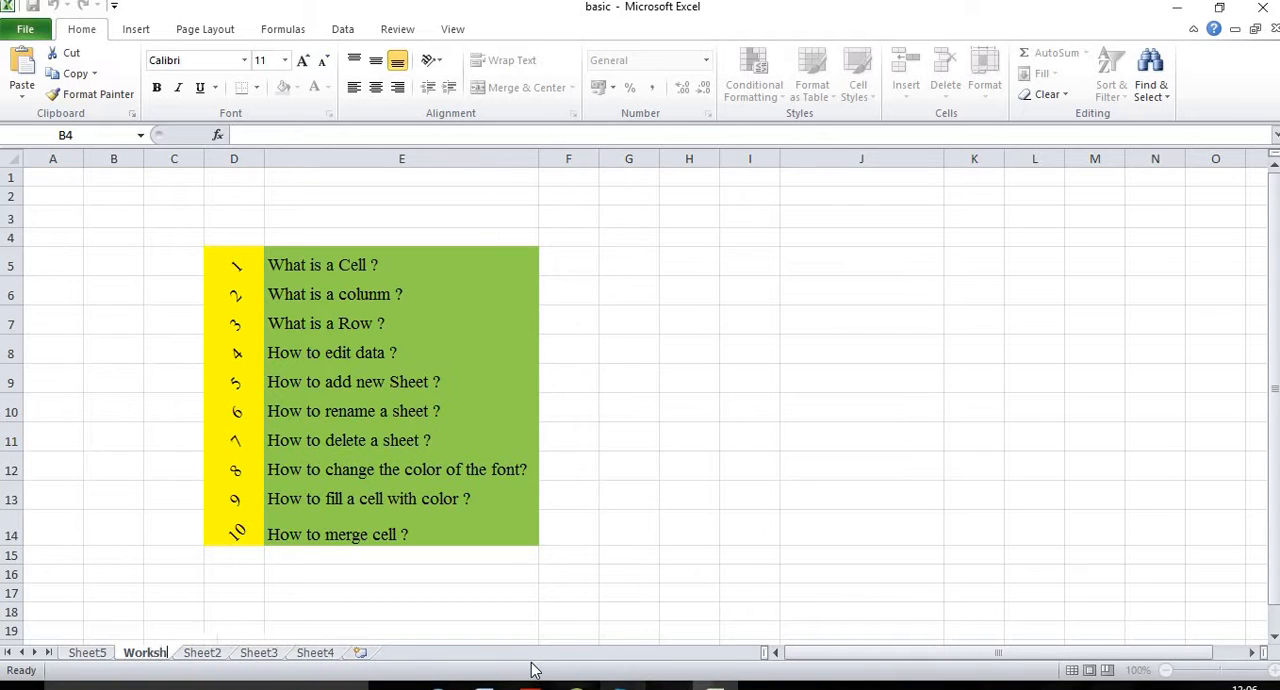
{"action": "type", "text": "eet"}
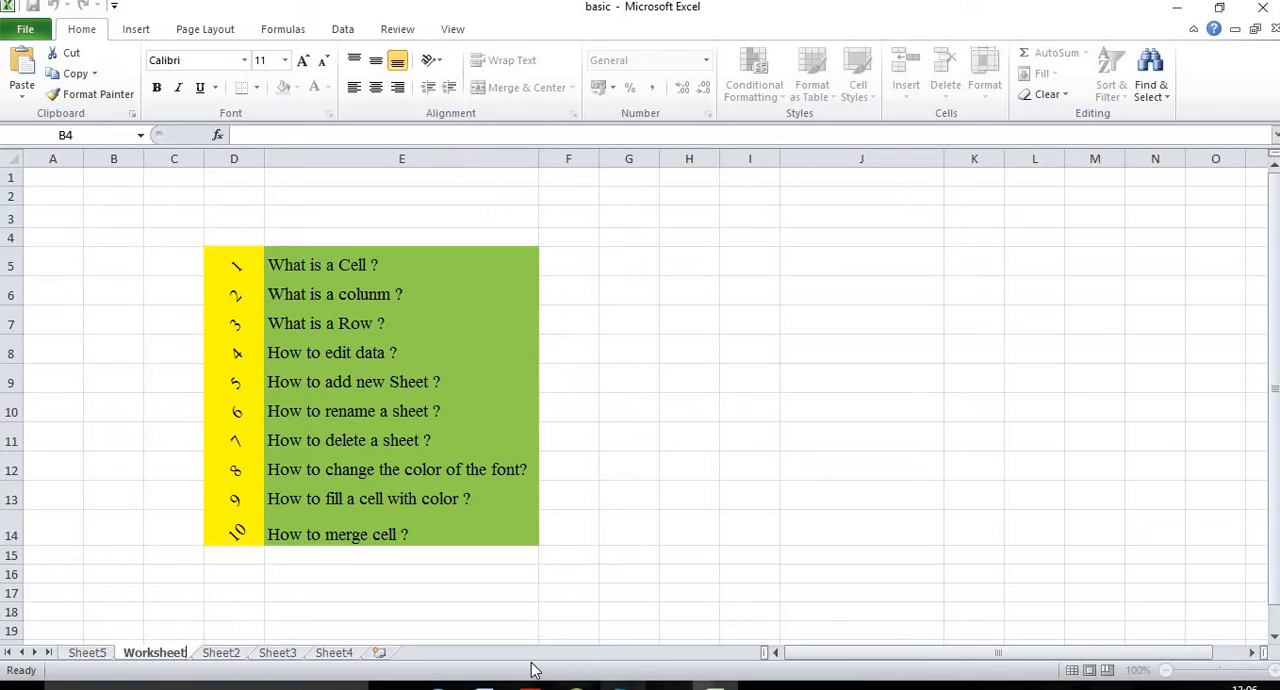
{"action": "key", "text": "Return"}
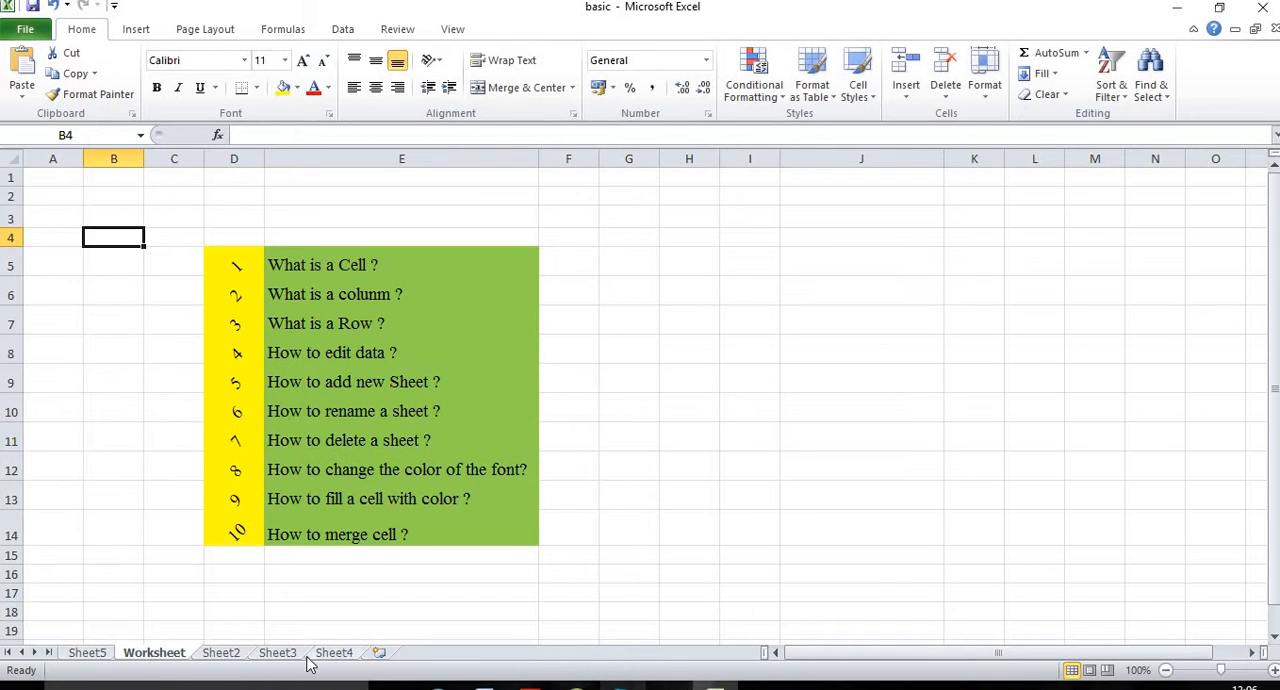
Step: Go to the topic "How to delete a sheet ?" in E11
{"action": "left_click", "coordinate": [231, 573]}
{"action": "left_click", "coordinate": [294, 606]}
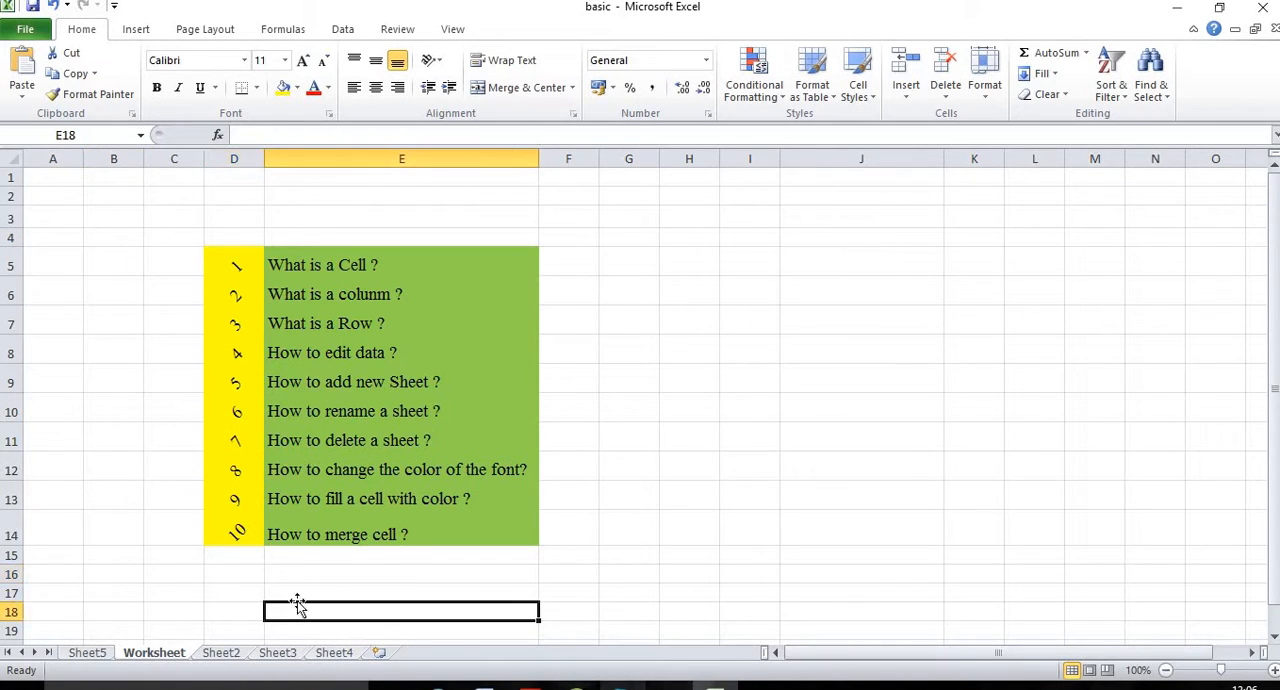
{"action": "left_click", "coordinate": [358, 447]}
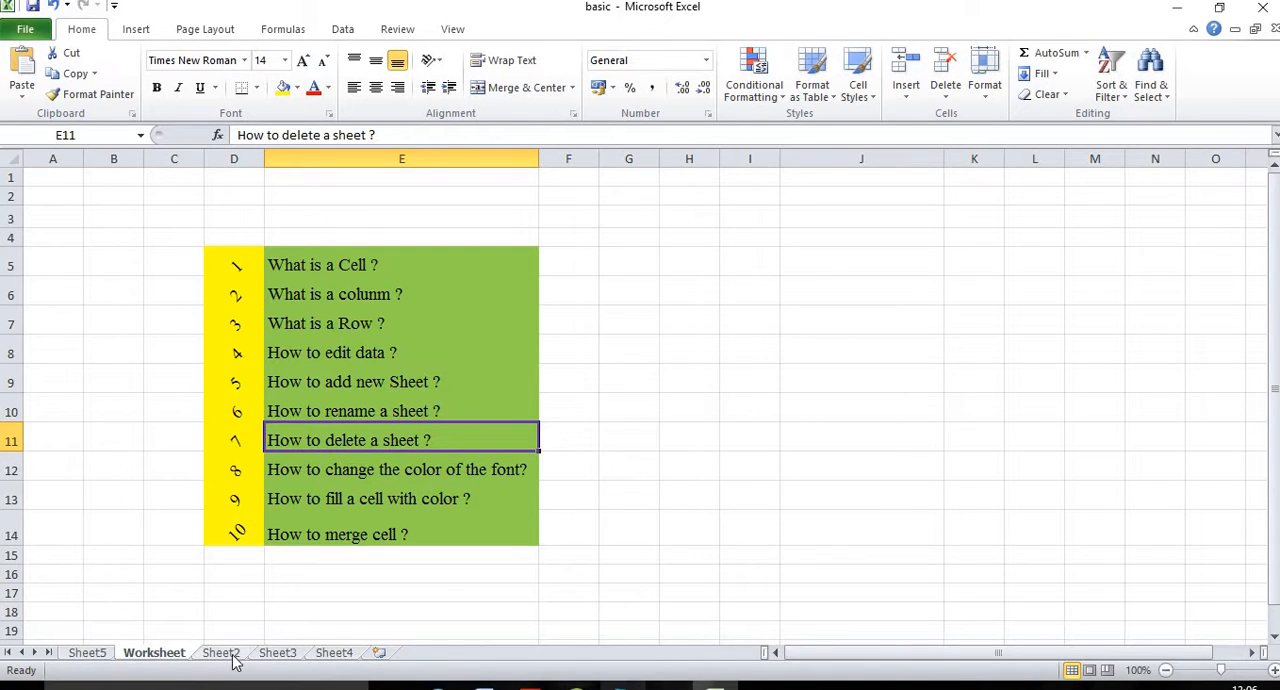
Step: Look through Sheet5, Worksheet, Sheet2, Sheet3 and Sheet4 one after another, and end on Sheet2
{"action": "left_click", "coordinate": [99, 656]}
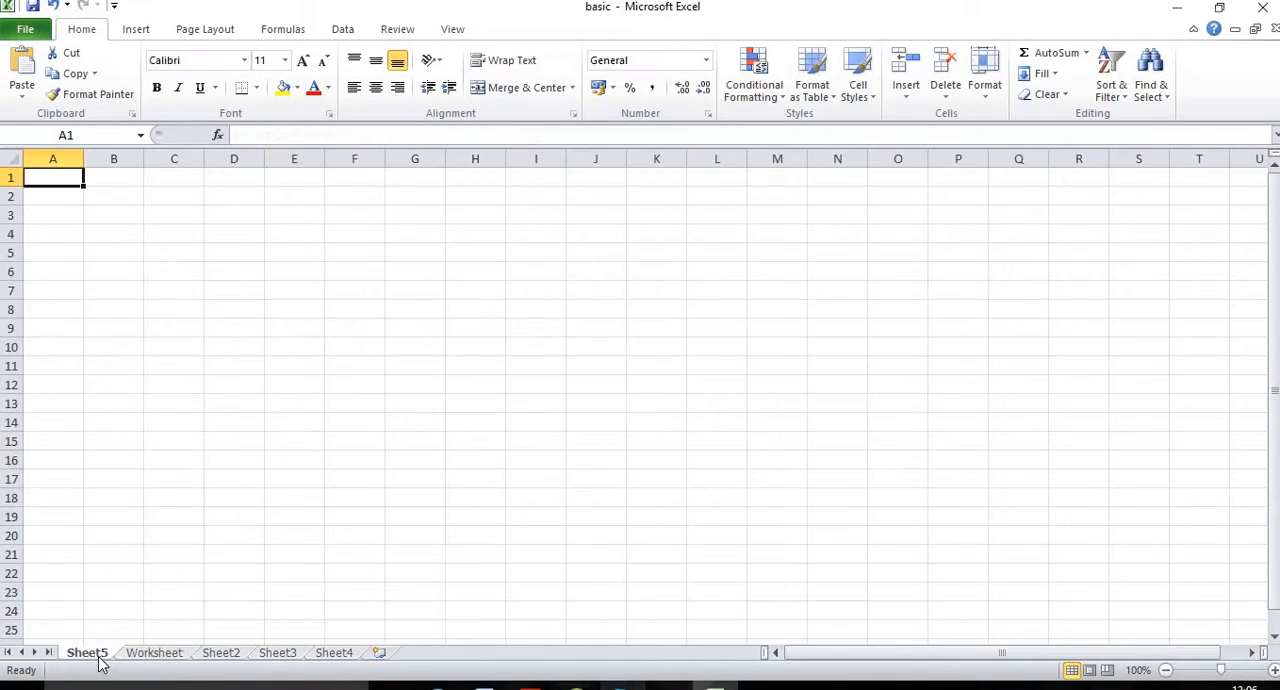
{"action": "left_click", "coordinate": [177, 656]}
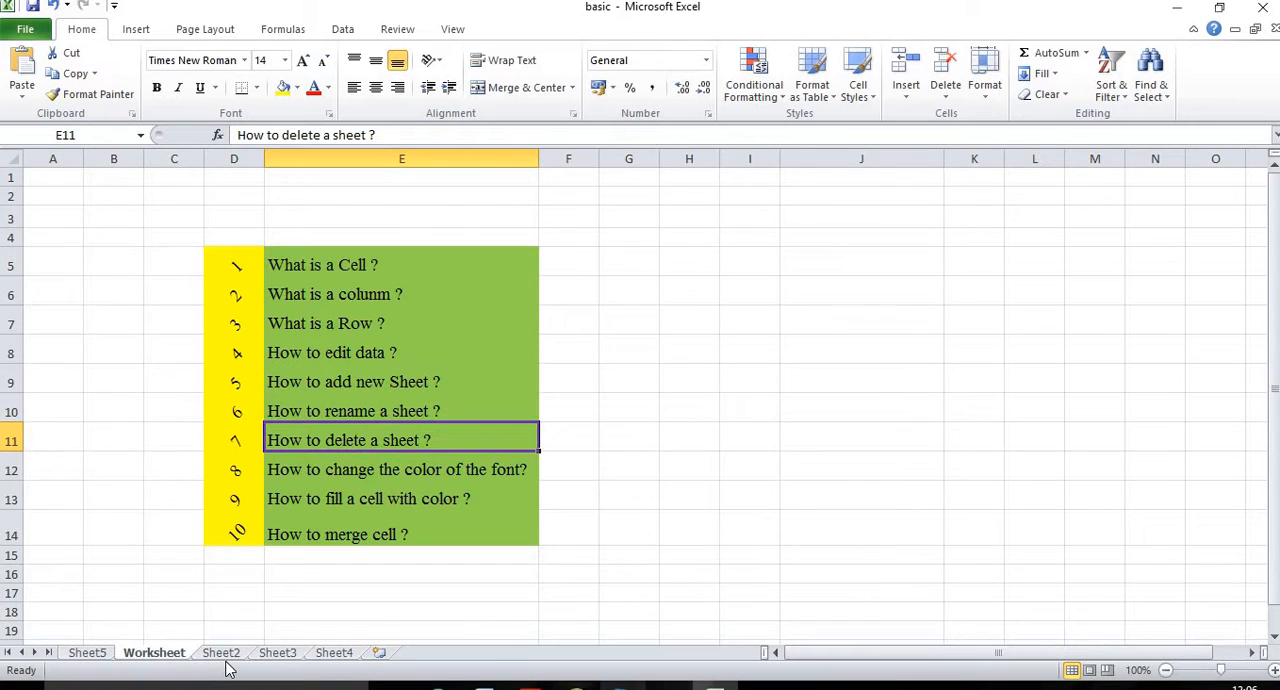
{"action": "left_click", "coordinate": [226, 657]}
{"action": "left_click", "coordinate": [277, 657]}
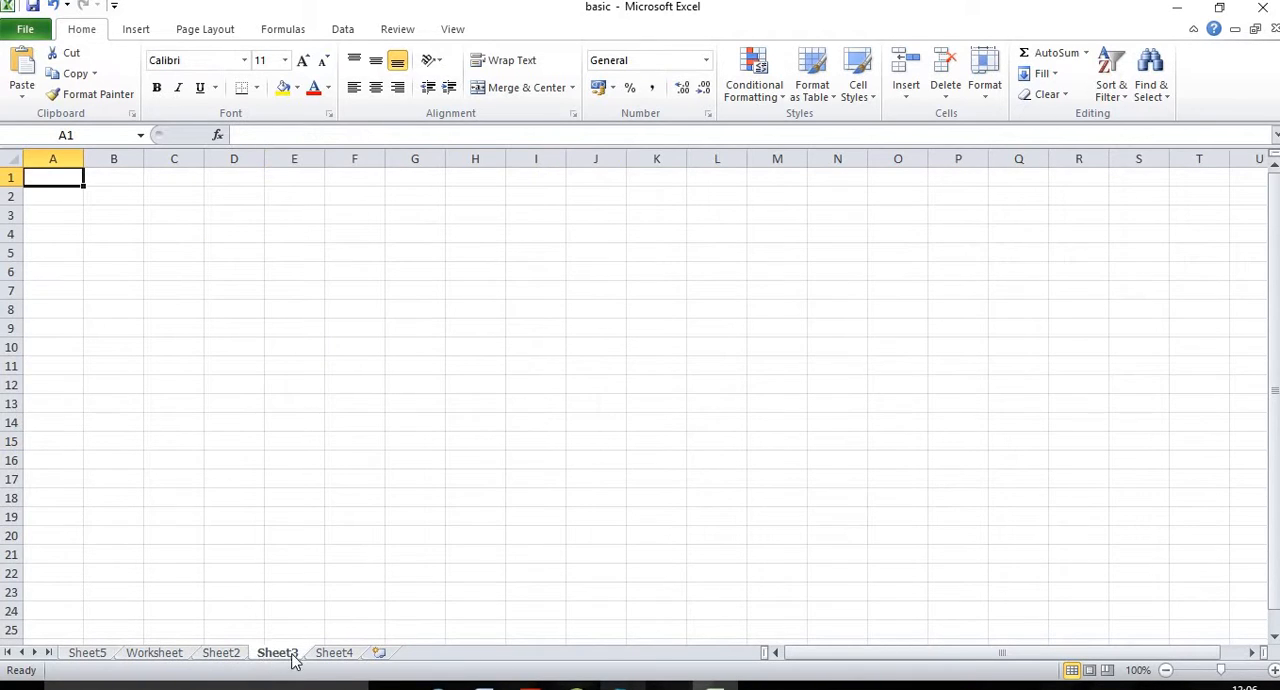
{"action": "left_click", "coordinate": [332, 656]}
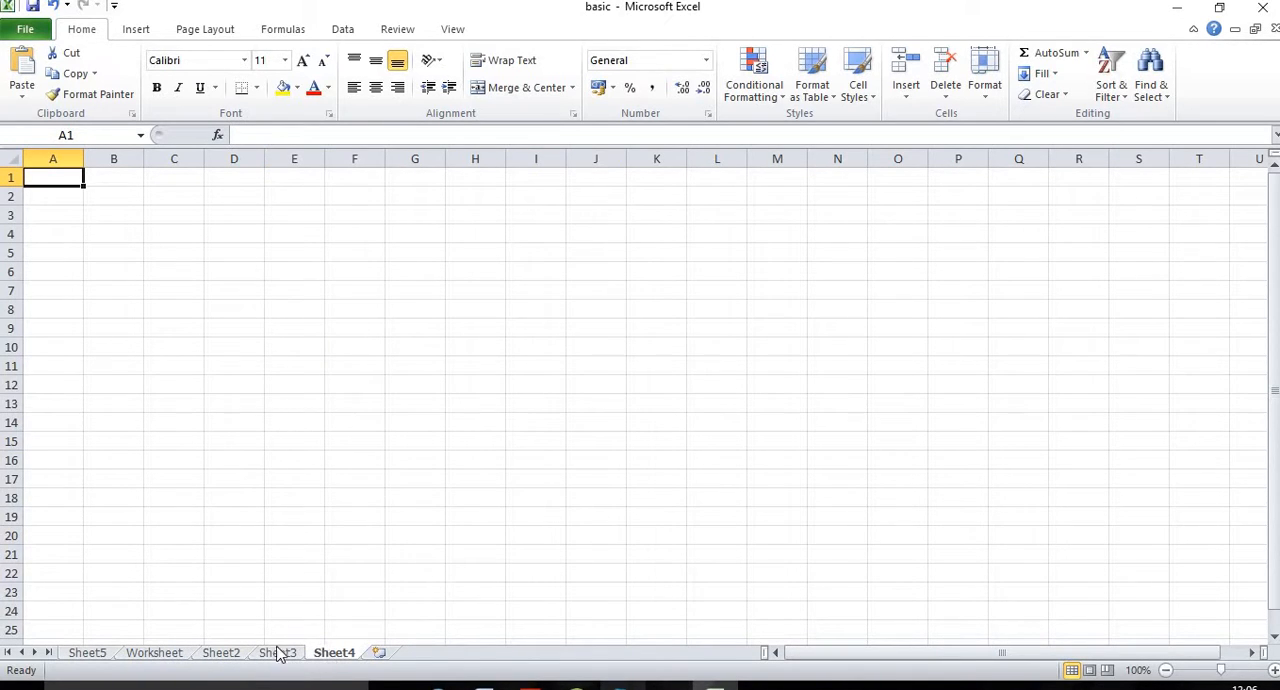
{"action": "left_click", "coordinate": [224, 657]}
{"action": "left_click", "coordinate": [277, 657]}
{"action": "left_click", "coordinate": [332, 656]}
{"action": "left_click", "coordinate": [226, 656]}
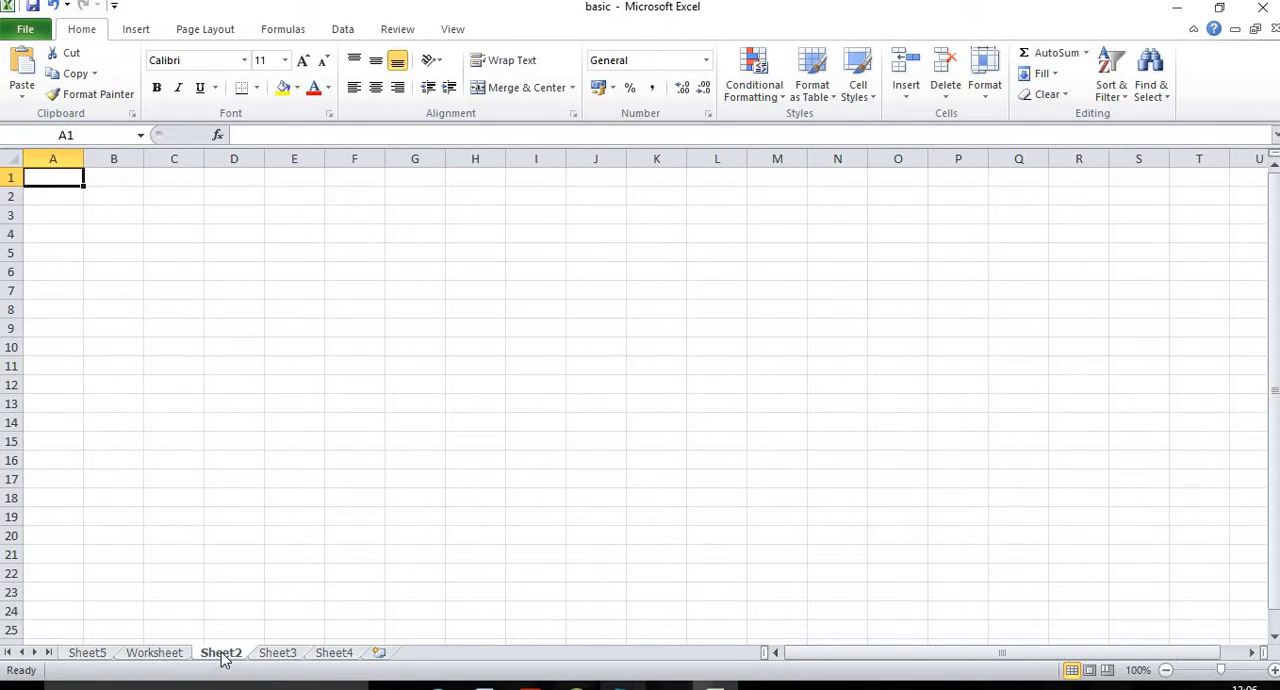
Step: Delete Sheet2, Sheet3, Sheet4 and Sheet5 from the workbook
{"action": "right_click", "coordinate": [224, 658]}
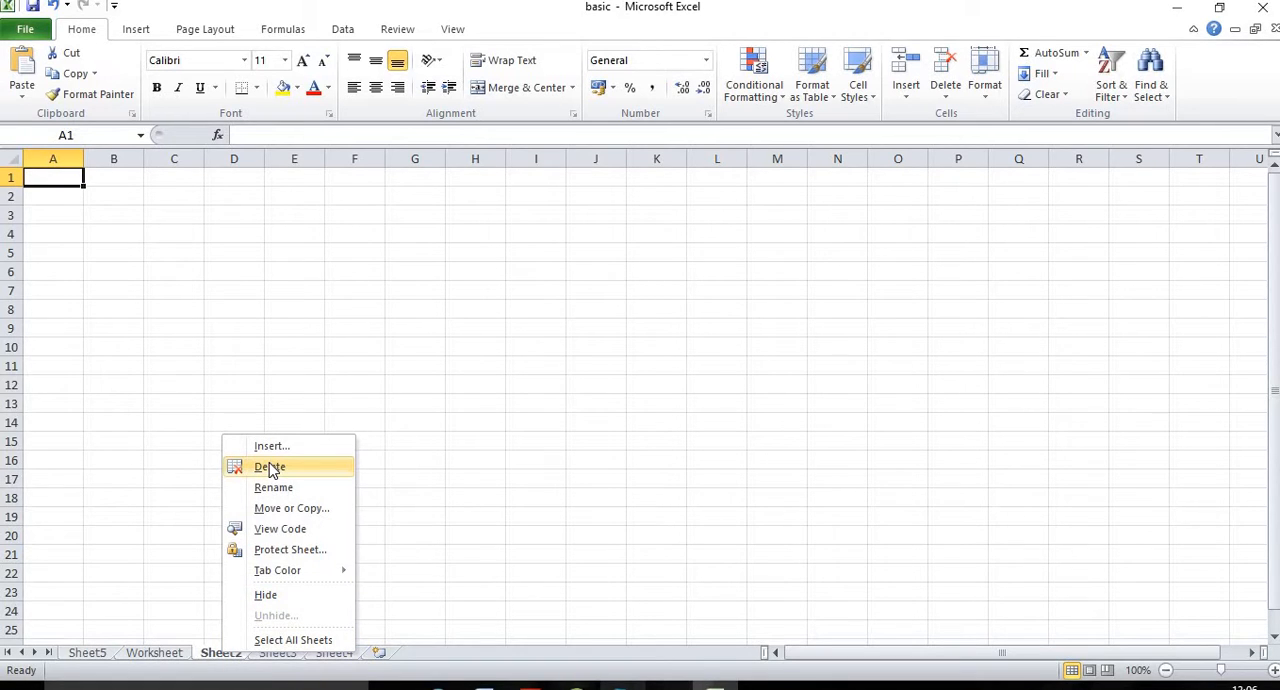
{"action": "left_click", "coordinate": [270, 467]}
{"action": "right_click", "coordinate": [220, 656]}
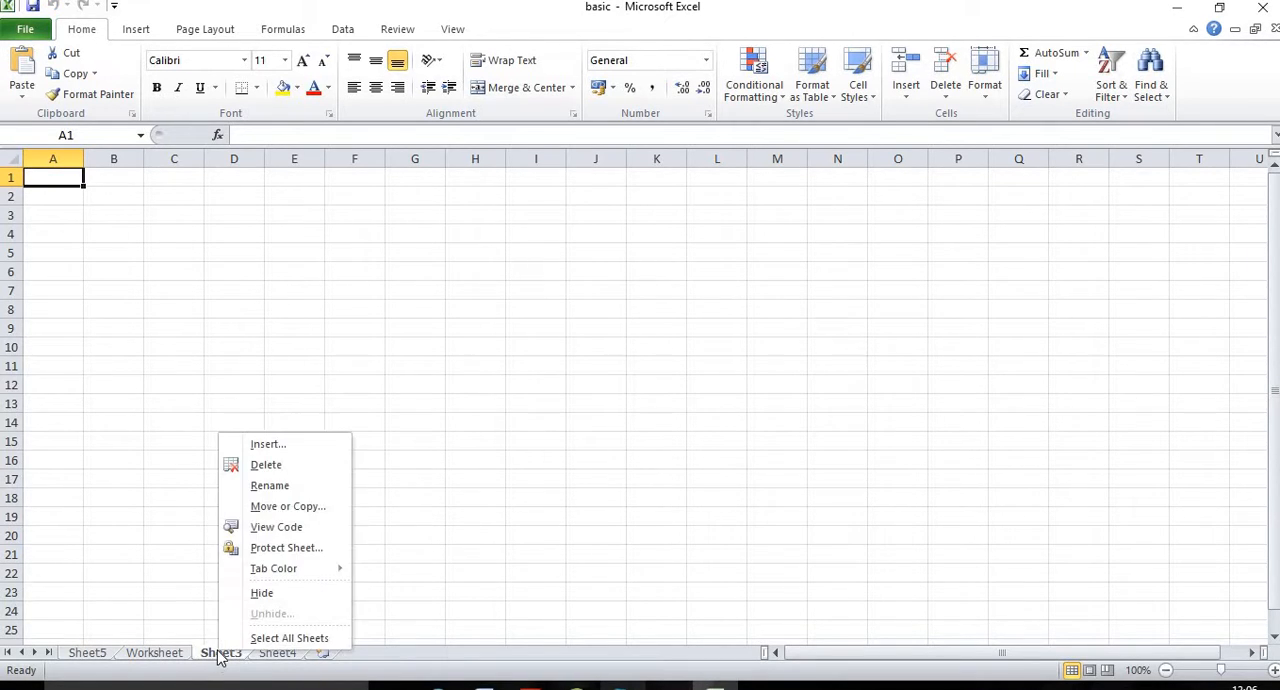
{"action": "left_click", "coordinate": [258, 464]}
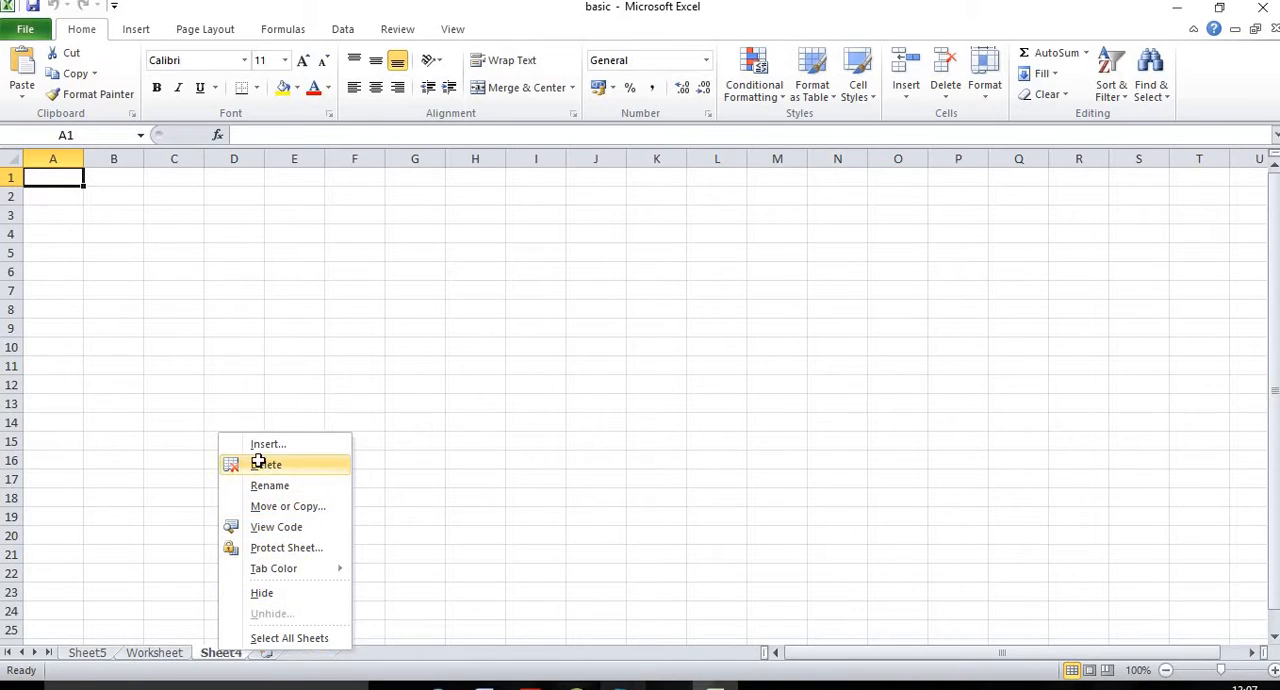
{"action": "right_click", "coordinate": [224, 656]}
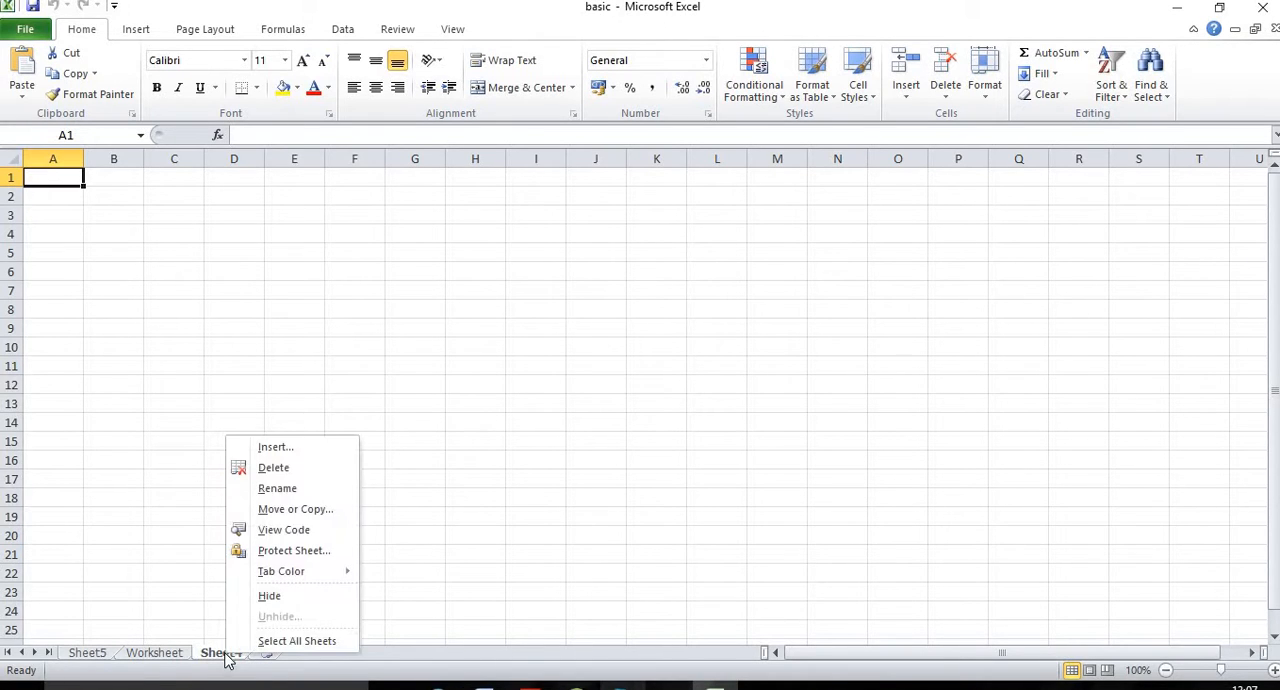
{"action": "left_click", "coordinate": [261, 467]}
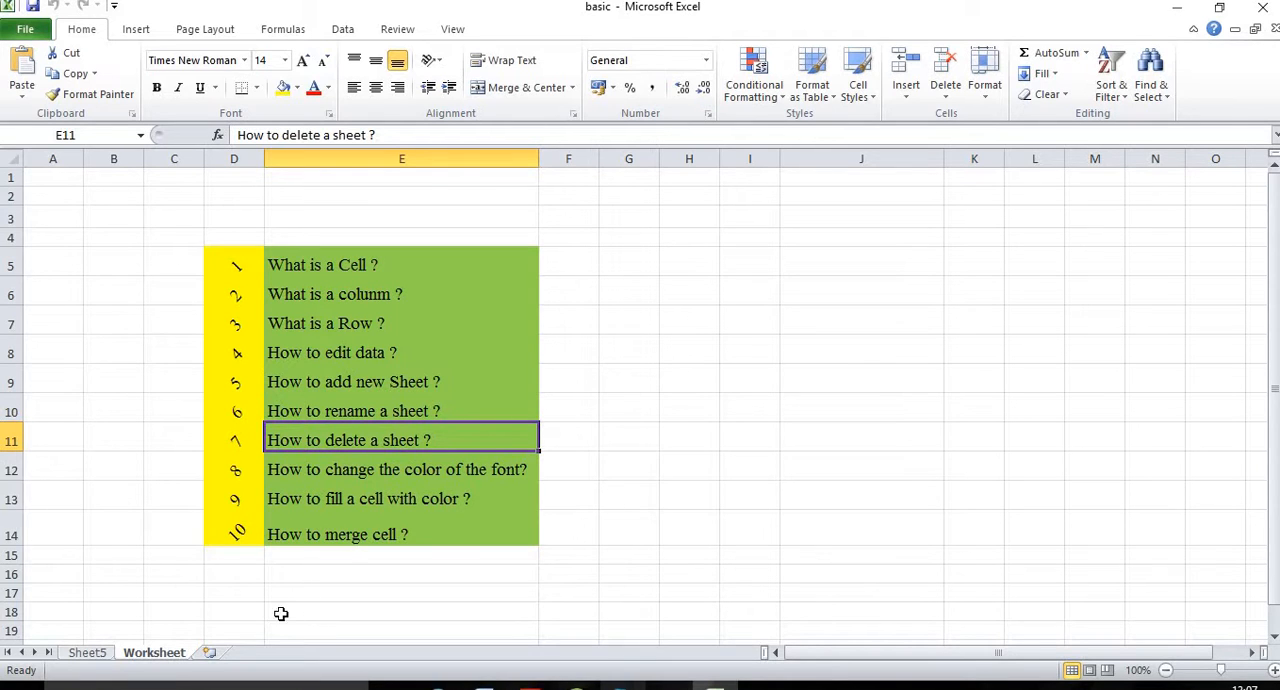
{"action": "right_click", "coordinate": [90, 658]}
{"action": "left_click", "coordinate": [136, 468]}
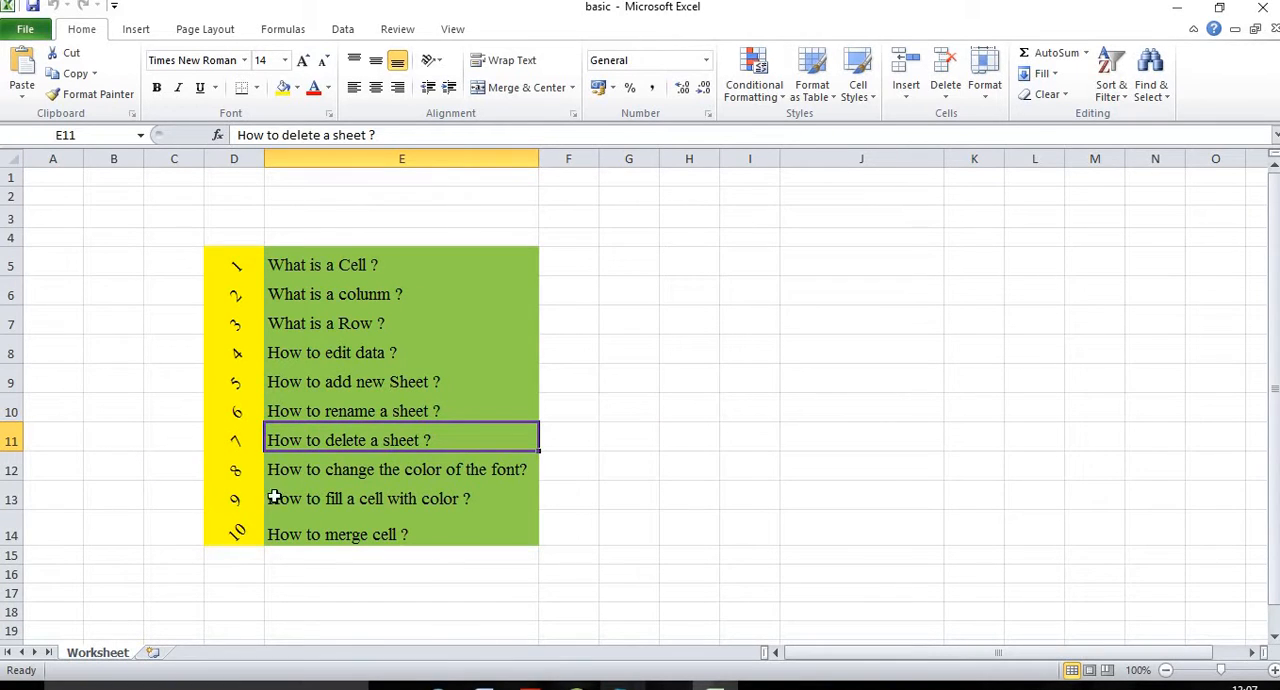
Step: Go to the topic "How to change the color of the font?" in E12, and enter "What is a cell" in J7
{"action": "left_click", "coordinate": [330, 479]}
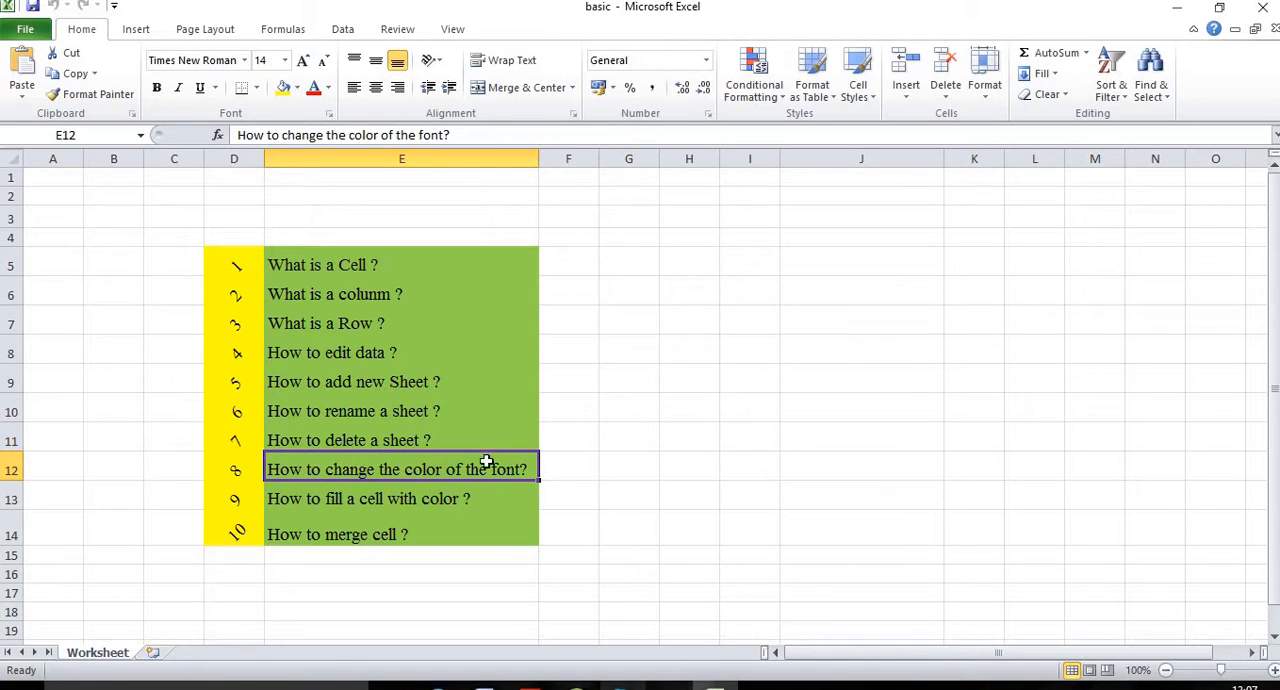
{"action": "left_click", "coordinate": [626, 354]}
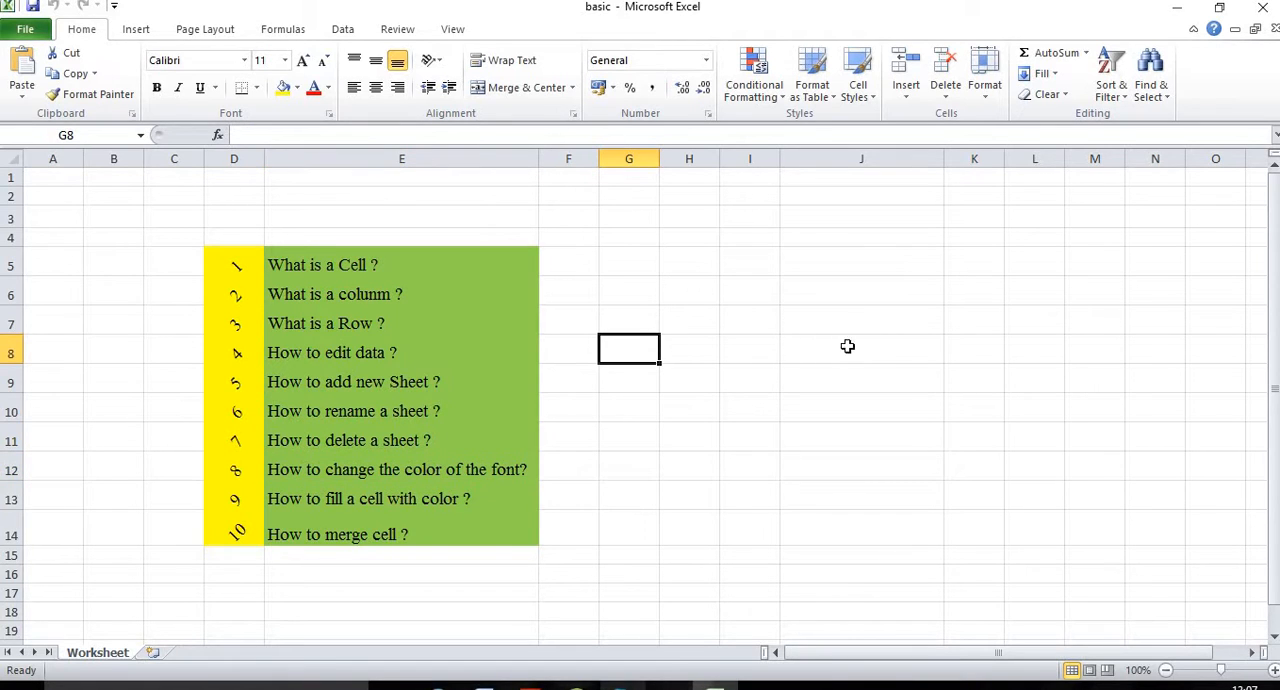
{"action": "left_click", "coordinate": [821, 329]}
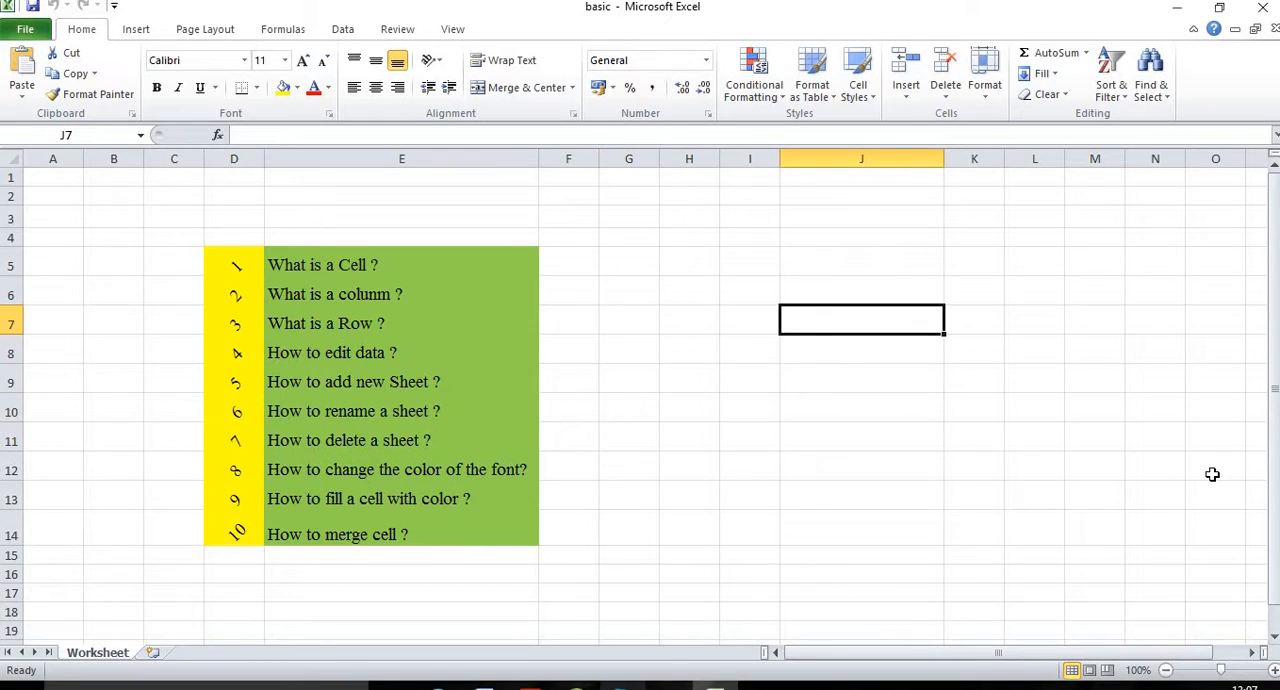
{"action": "type", "text": "What is a cell"}
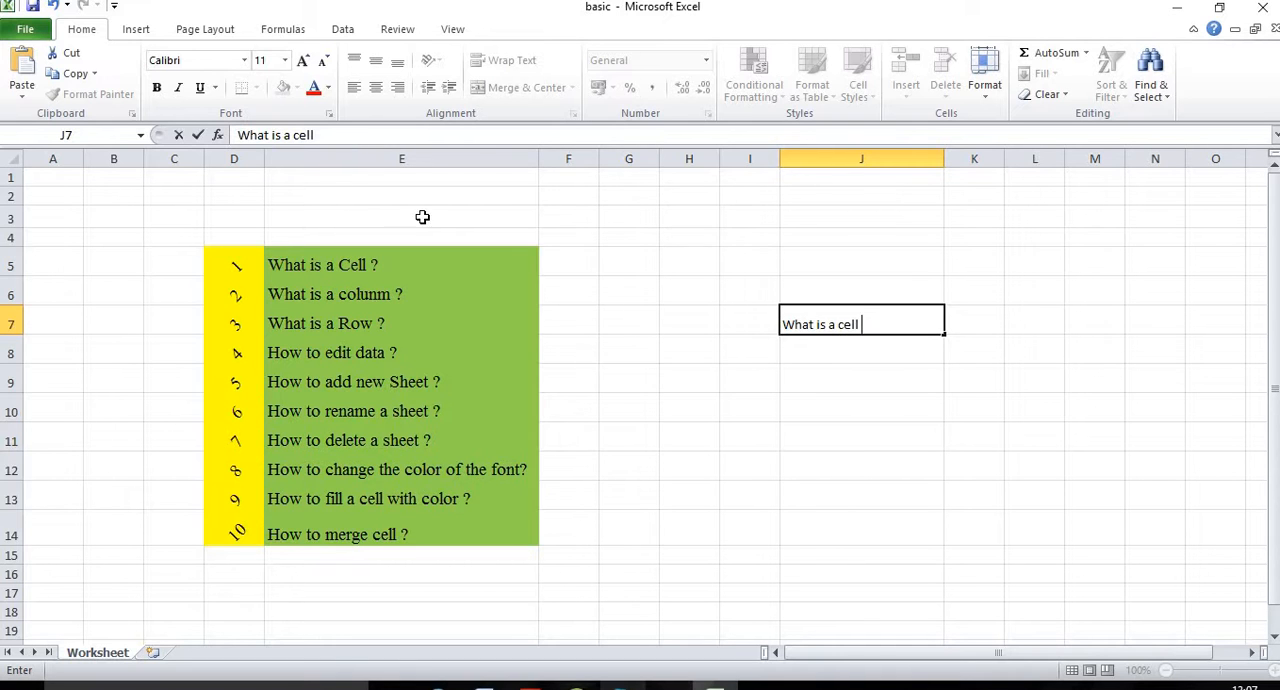
{"action": "left_click", "coordinate": [630, 323]}
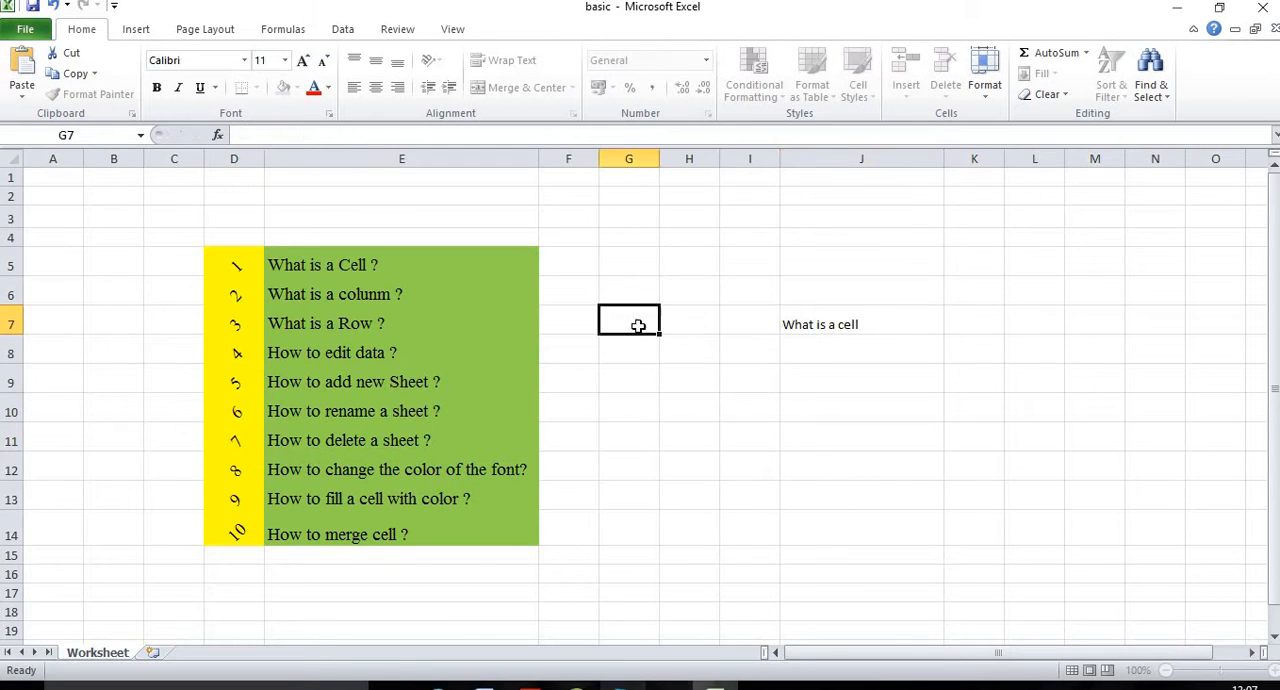
Step: Change the font color of the text in J7 to red
{"action": "left_click", "coordinate": [848, 324]}
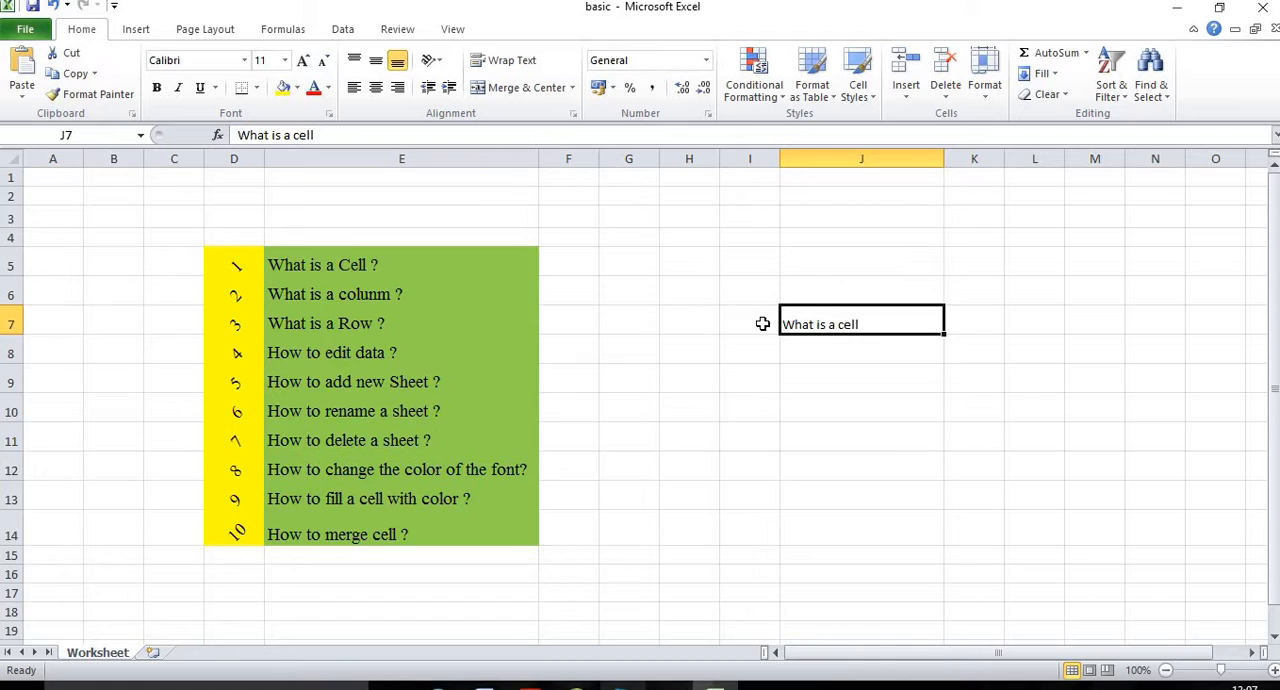
{"action": "left_click", "coordinate": [806, 351]}
{"action": "left_click", "coordinate": [814, 324]}
{"action": "left_click", "coordinate": [750, 350]}
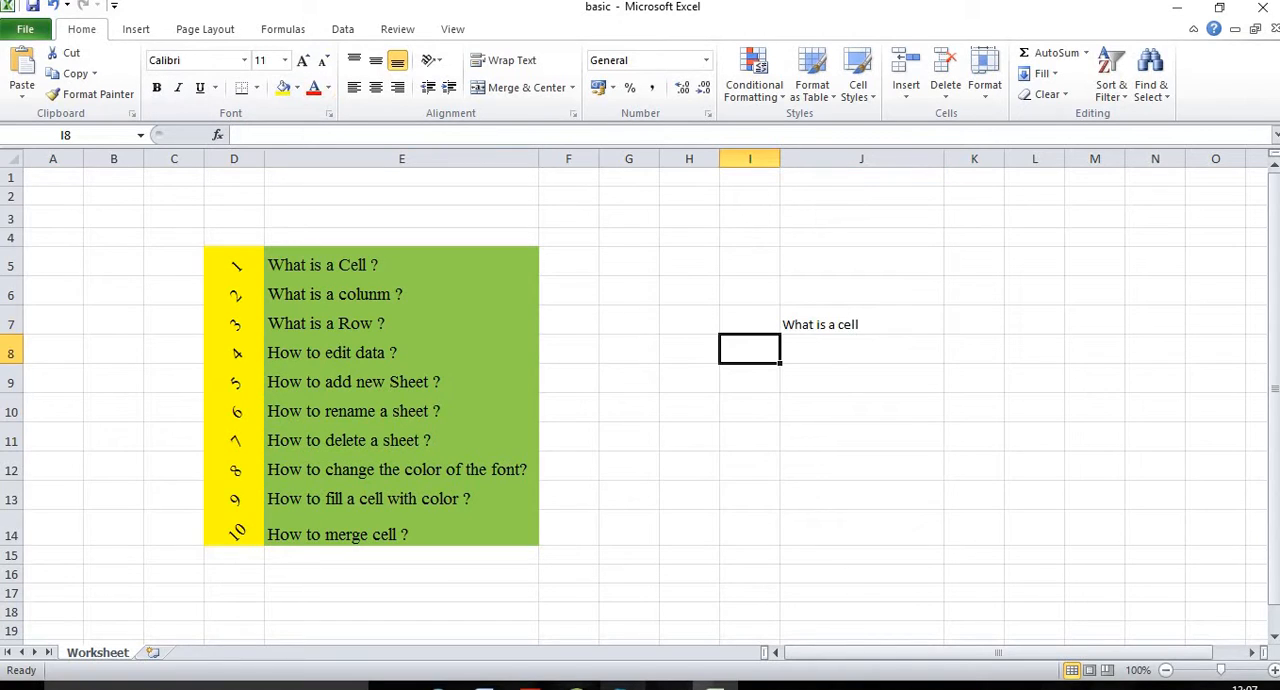
{"action": "left_click", "coordinate": [821, 324]}
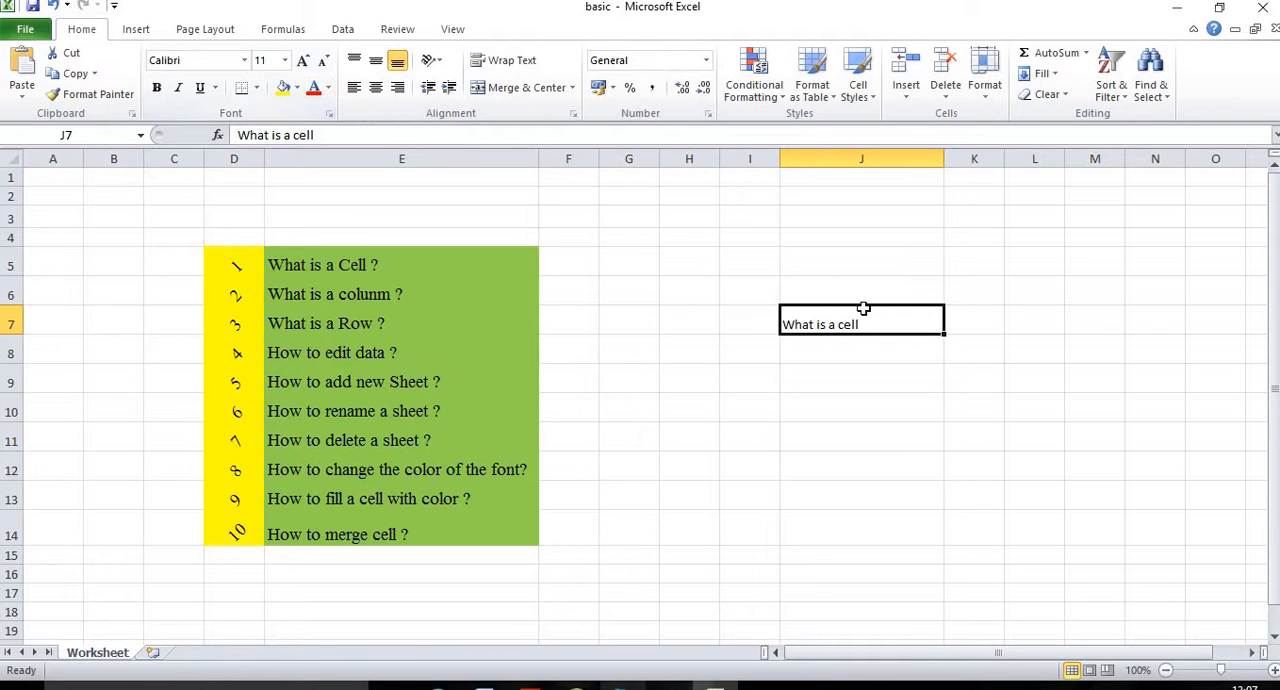
{"action": "left_click", "coordinate": [313, 87]}
{"action": "left_click", "coordinate": [845, 378]}
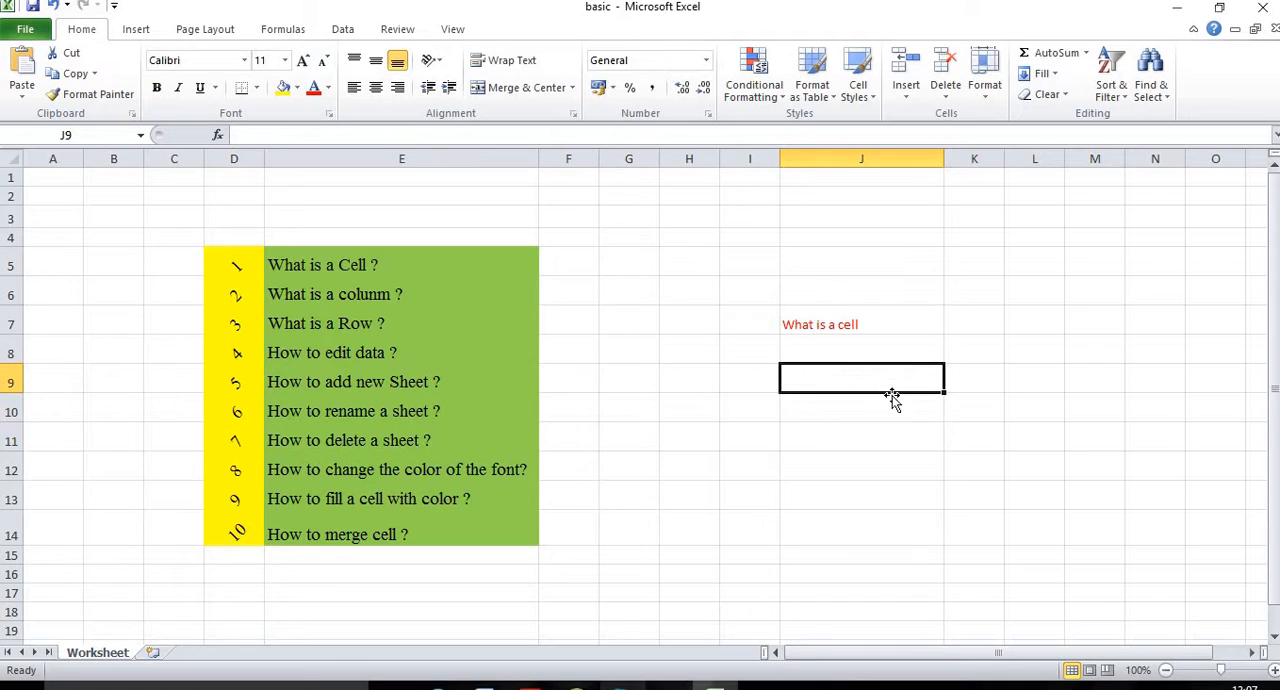
Step: Change the font color of the text in J7 to Olive Green, Accent 3, Darker 25%, and then to a dark aqua theme color
{"action": "left_click", "coordinate": [789, 332]}
{"action": "left_click", "coordinate": [848, 374]}
{"action": "left_click", "coordinate": [841, 329]}
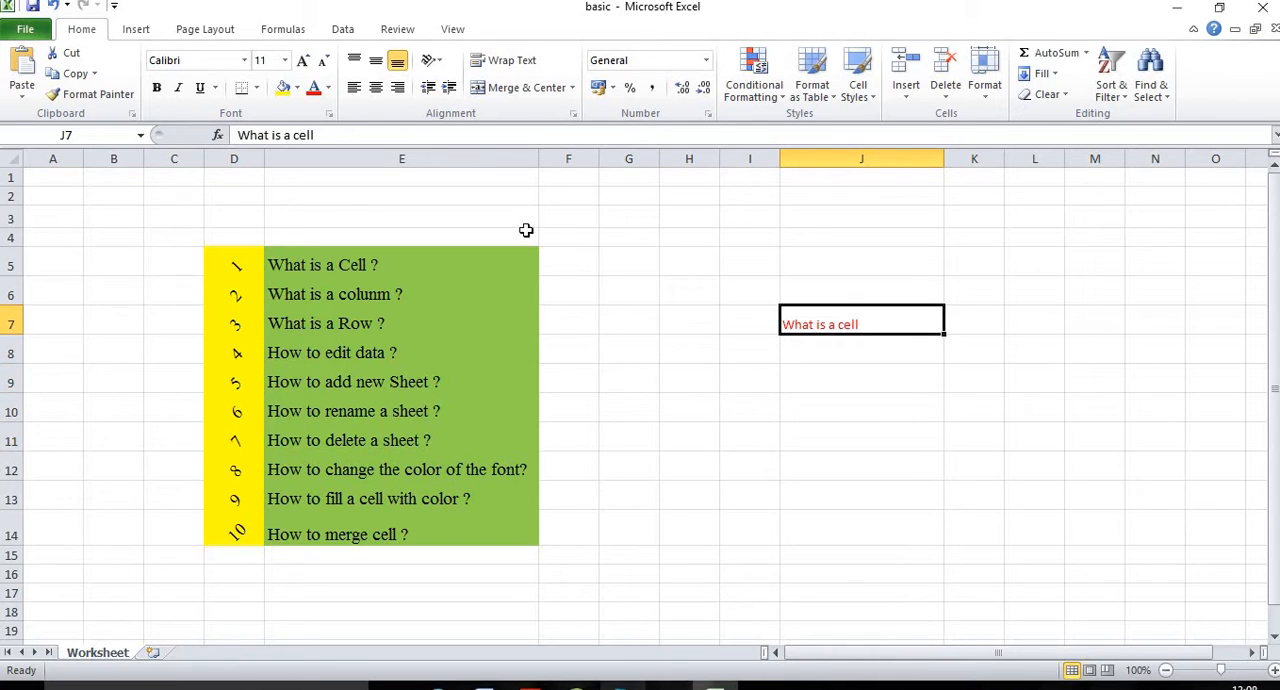
{"action": "left_click", "coordinate": [330, 88]}
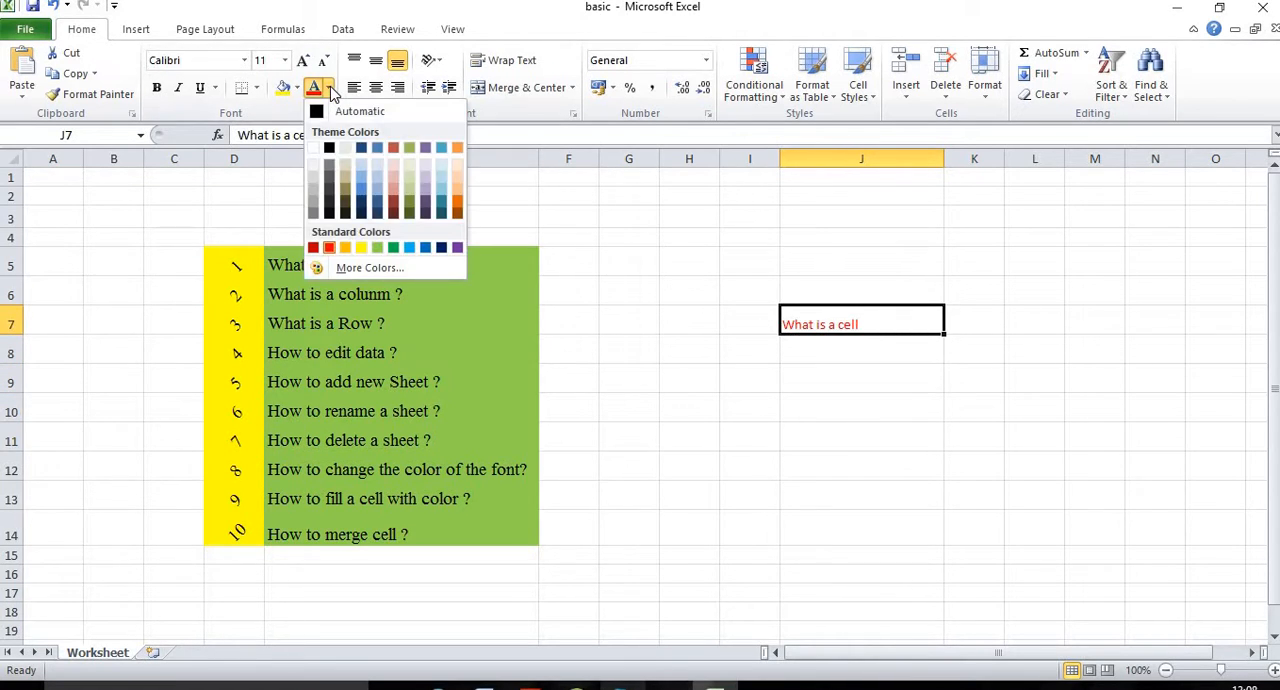
{"action": "left_click", "coordinate": [410, 203]}
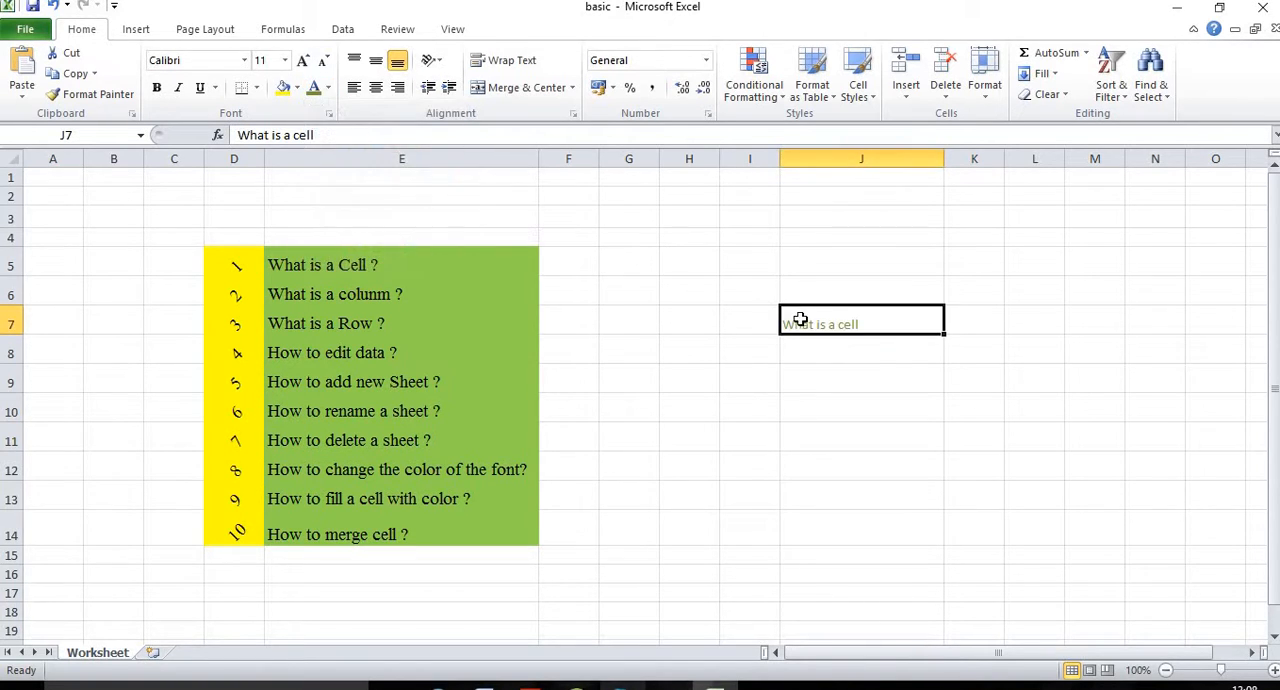
{"action": "left_click", "coordinate": [327, 88]}
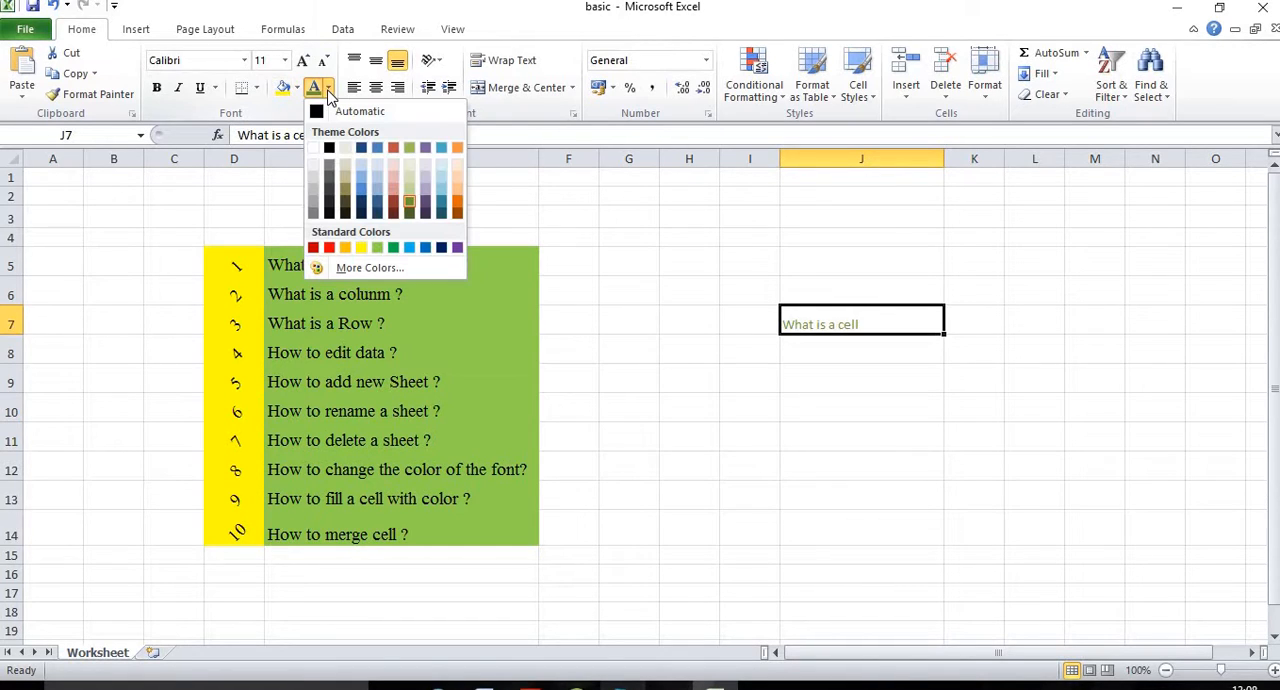
{"action": "left_click", "coordinate": [446, 208]}
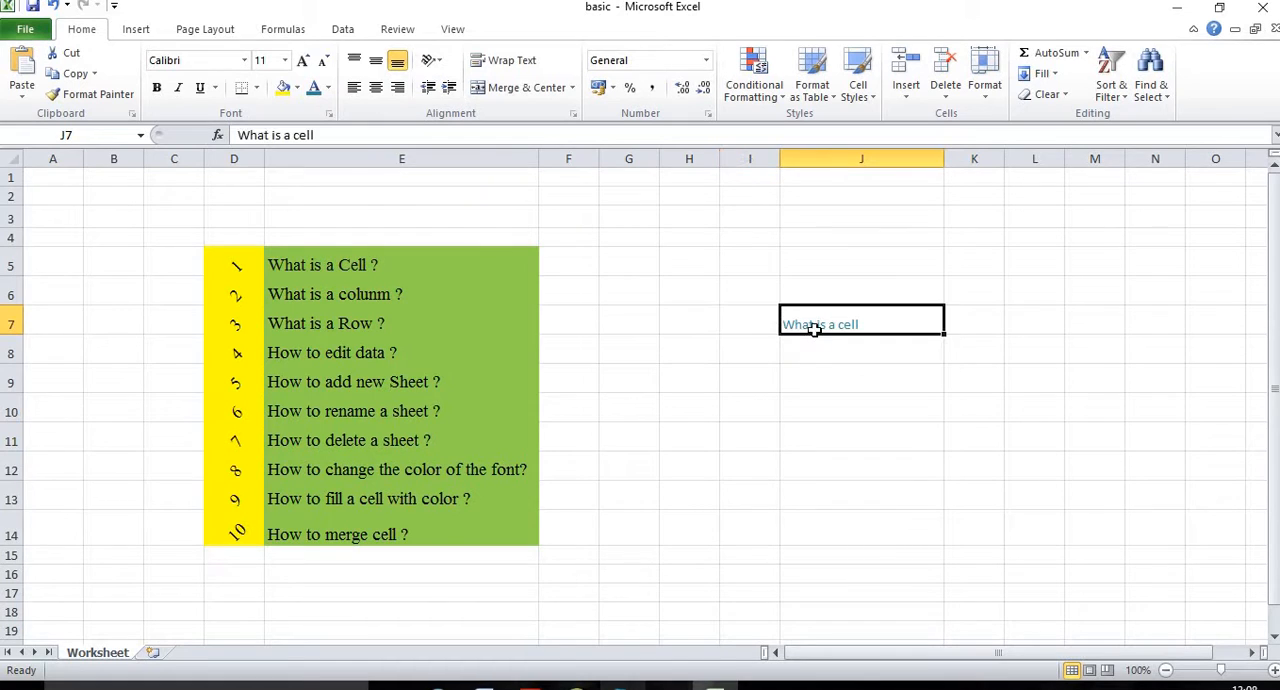
Step: Clear the text in J7 and go to the topic "How to fill a cell with color ?" in E13
{"action": "key", "text": "BackSpace"}
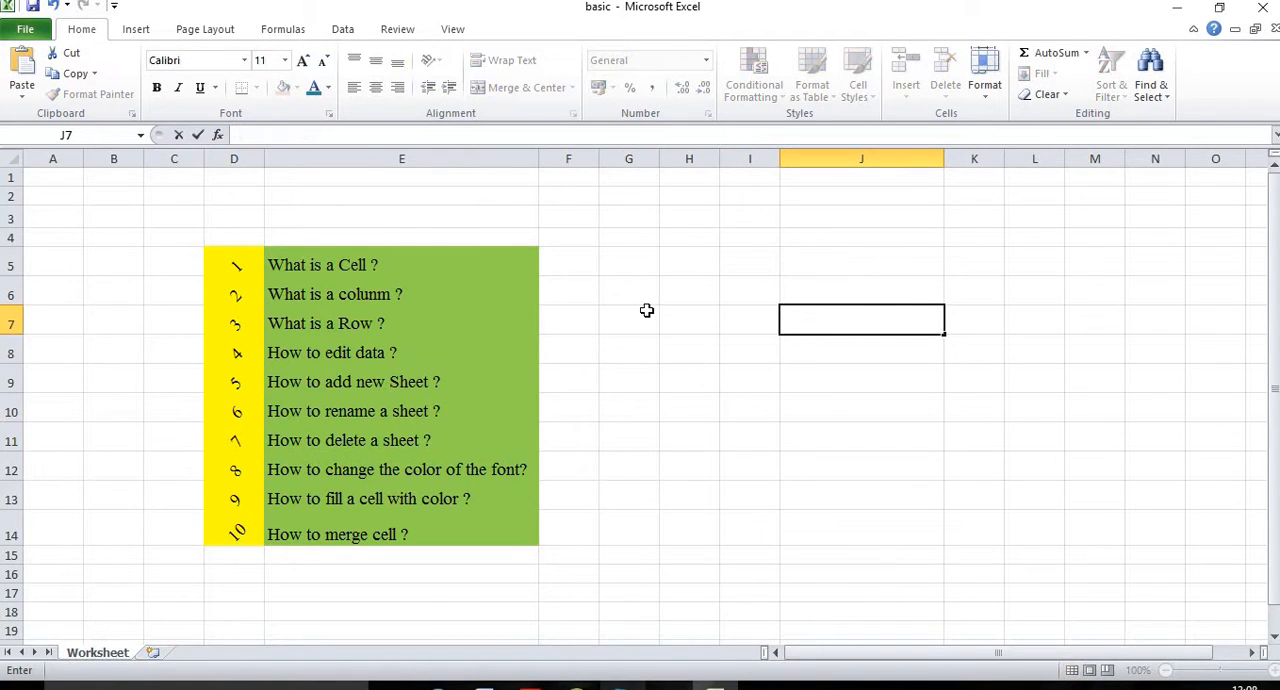
{"action": "left_click", "coordinate": [320, 500]}
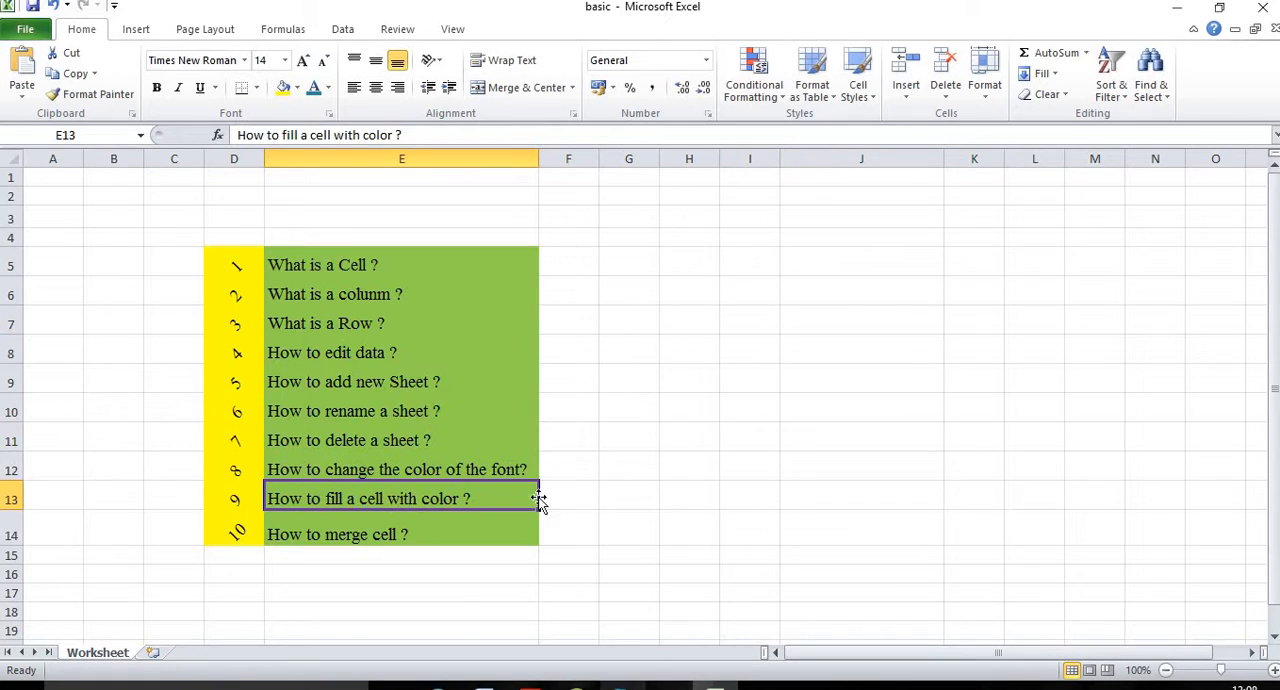
Step: Highlight the yellow-filled range D5:D14 and the green-filled range E5:E14 as examples of cell fills
{"action": "left_click", "coordinate": [802, 320]}
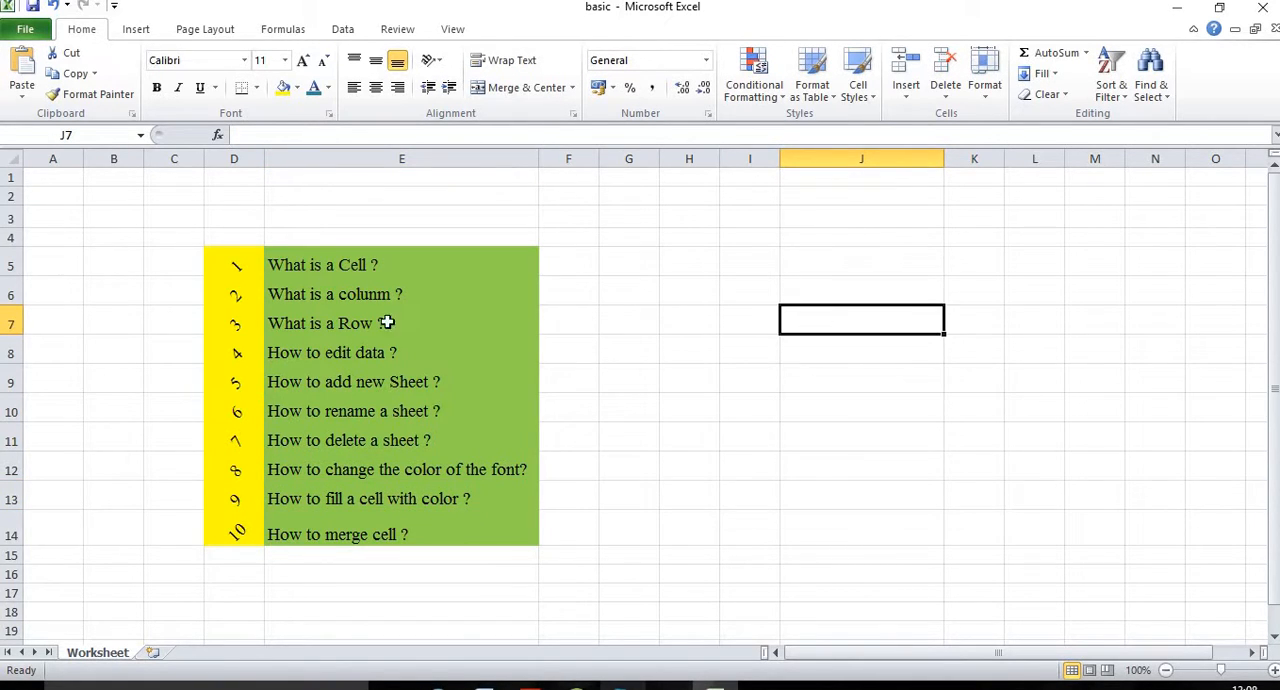
{"action": "left_click_drag", "start_coordinate": [234, 263], "coordinate": [234, 532]}
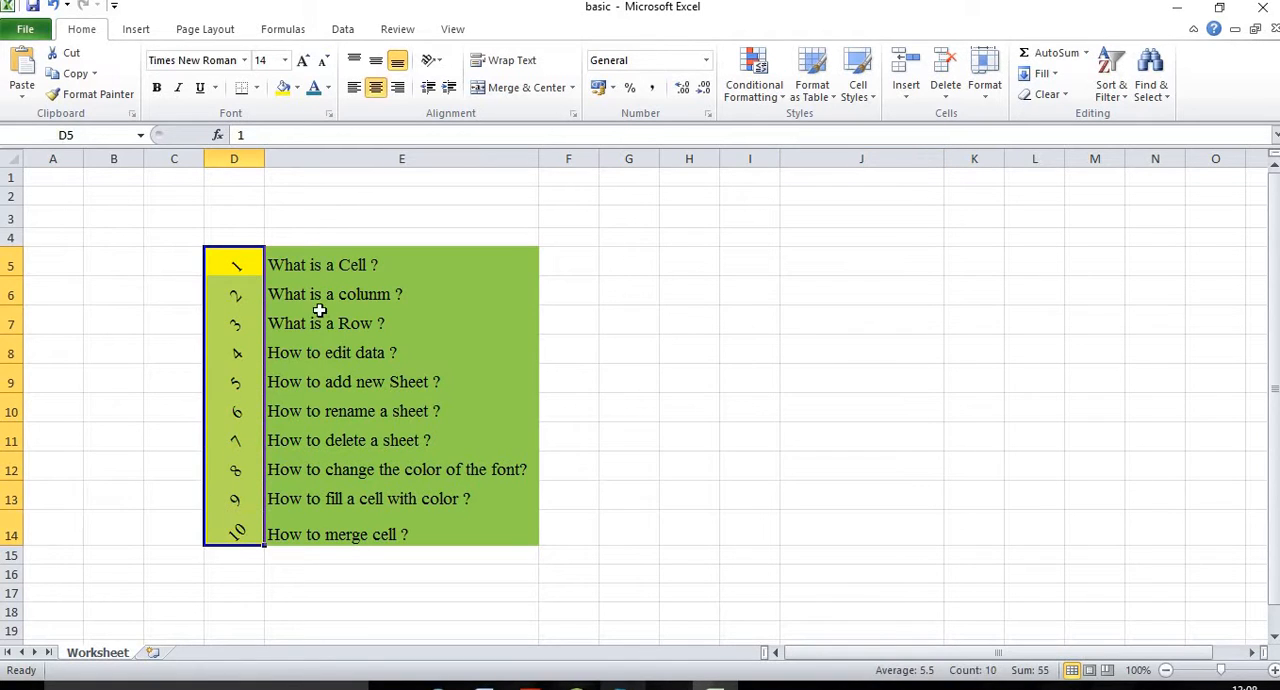
{"action": "left_click_drag", "start_coordinate": [289, 262], "coordinate": [442, 532]}
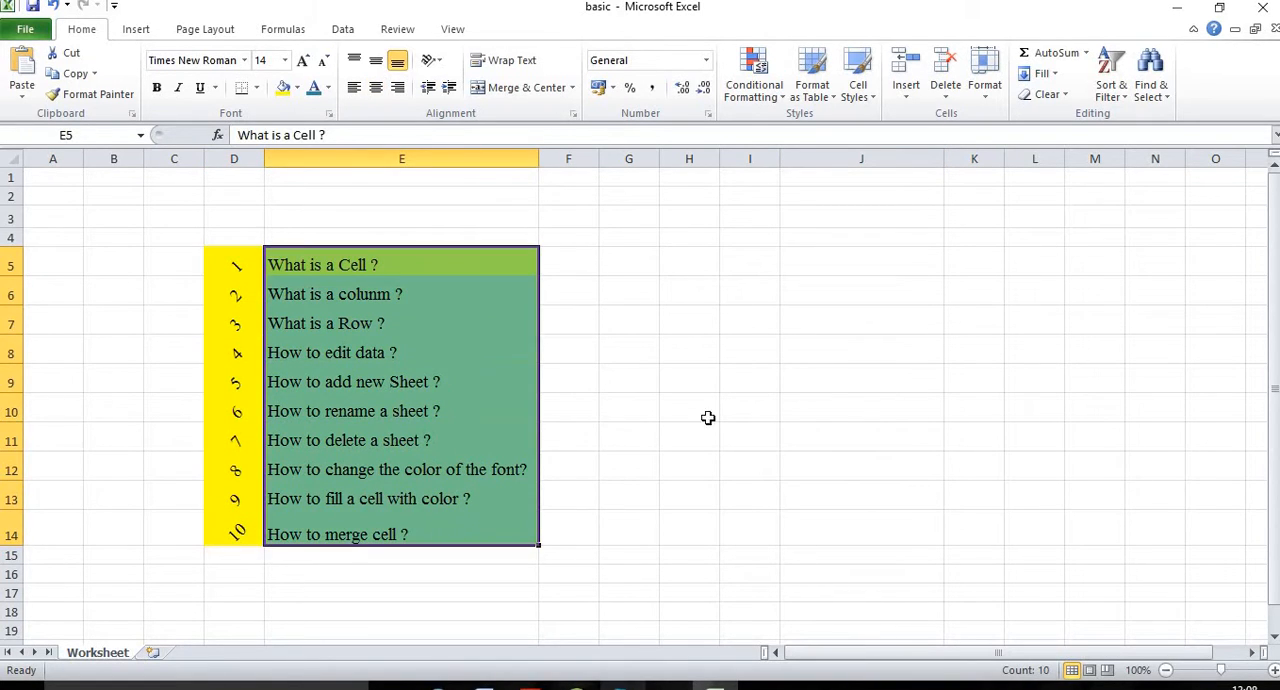
Step: Fill cell J6 with yellow, J7 with light green and J5 with red
{"action": "left_click", "coordinate": [846, 289]}
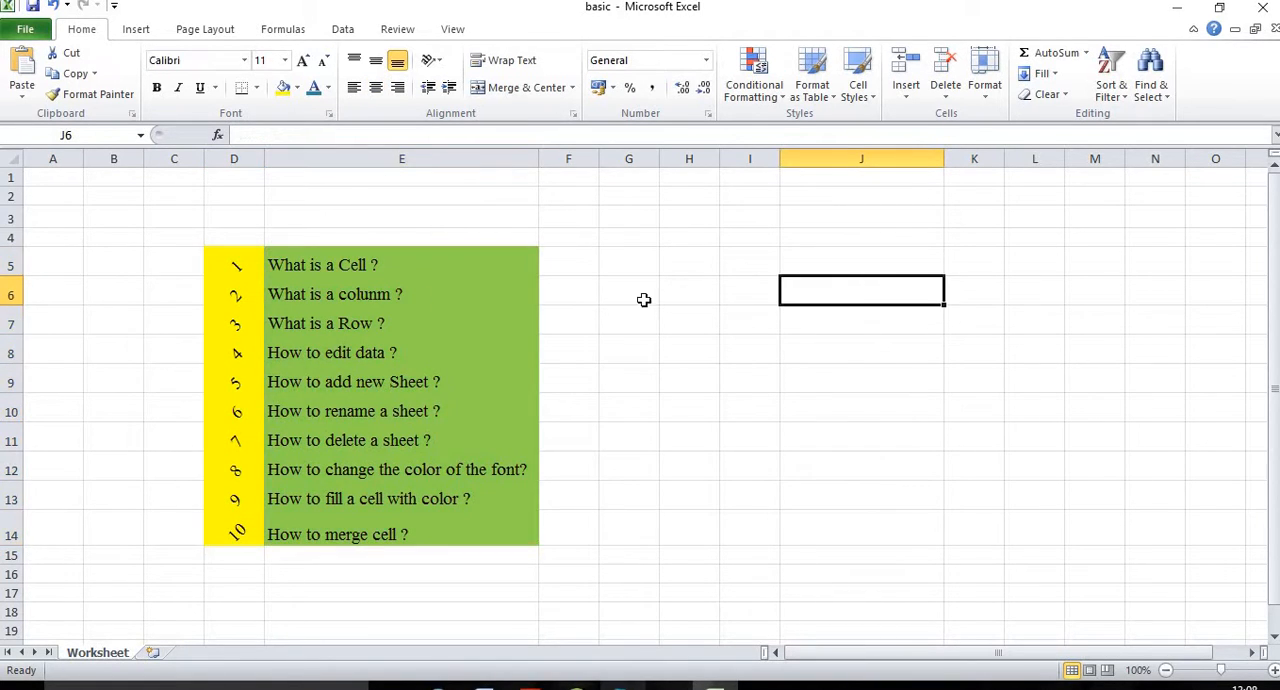
{"action": "left_click", "coordinate": [297, 88]}
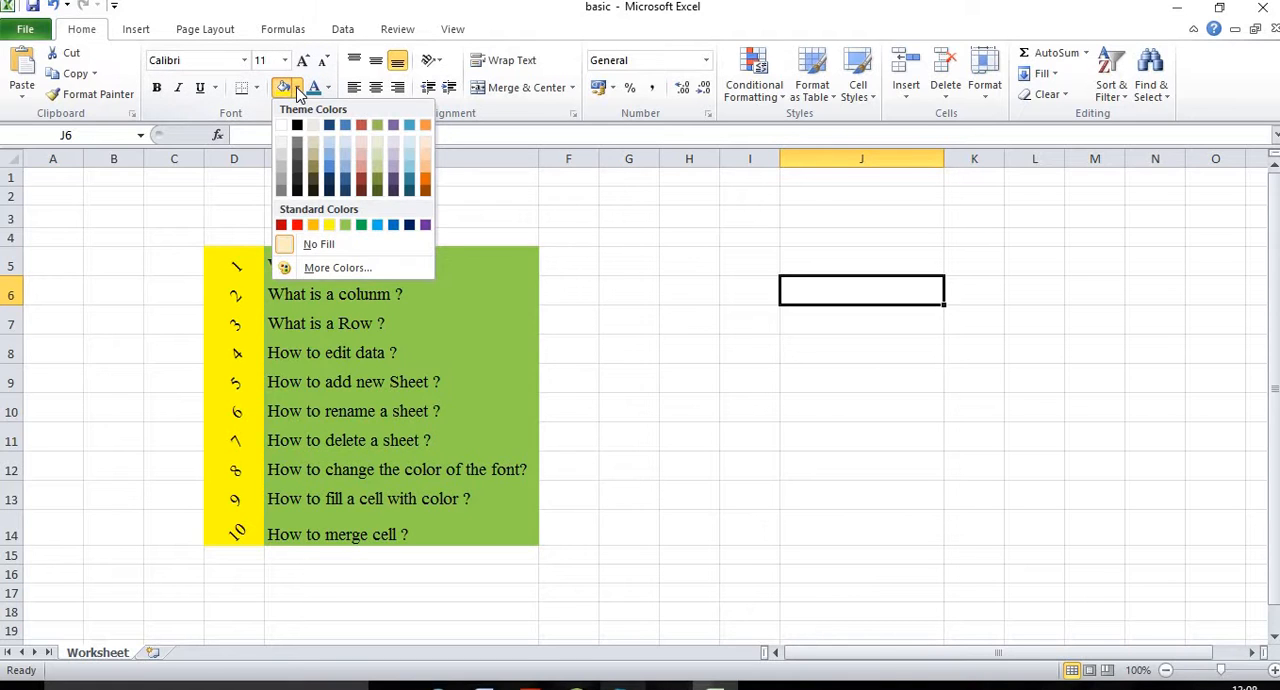
{"action": "left_click", "coordinate": [329, 224]}
{"action": "left_click", "coordinate": [845, 320]}
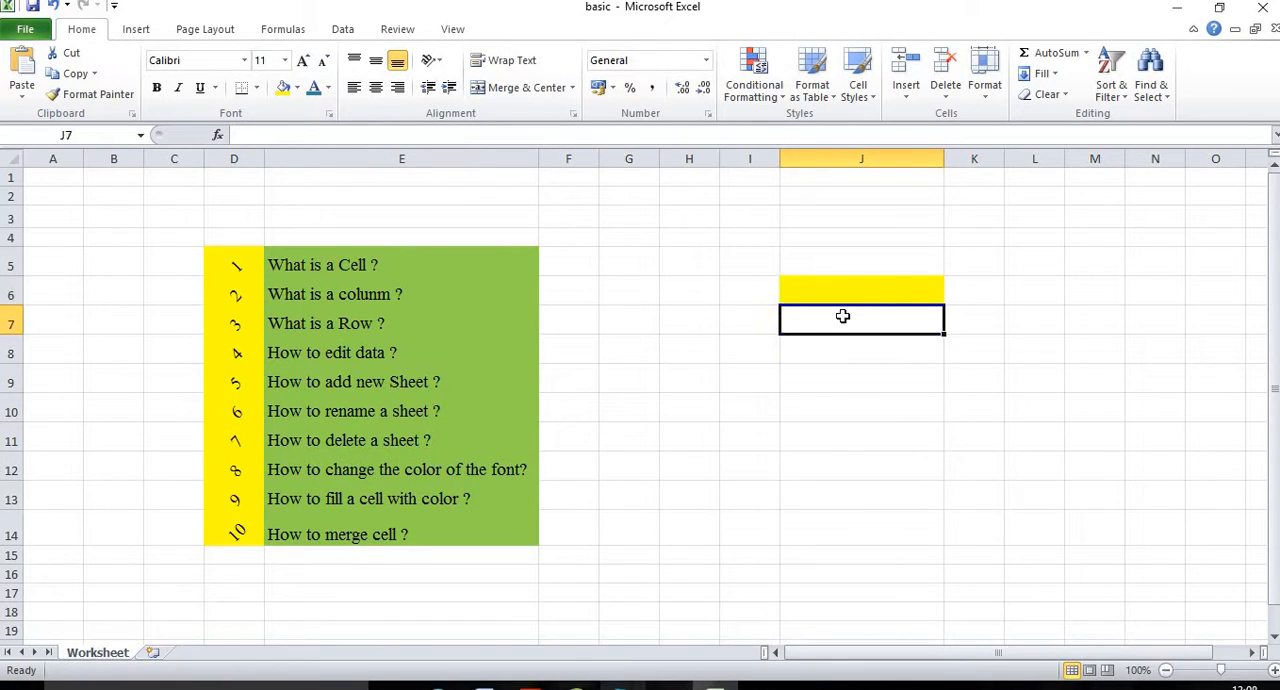
{"action": "left_click", "coordinate": [297, 88]}
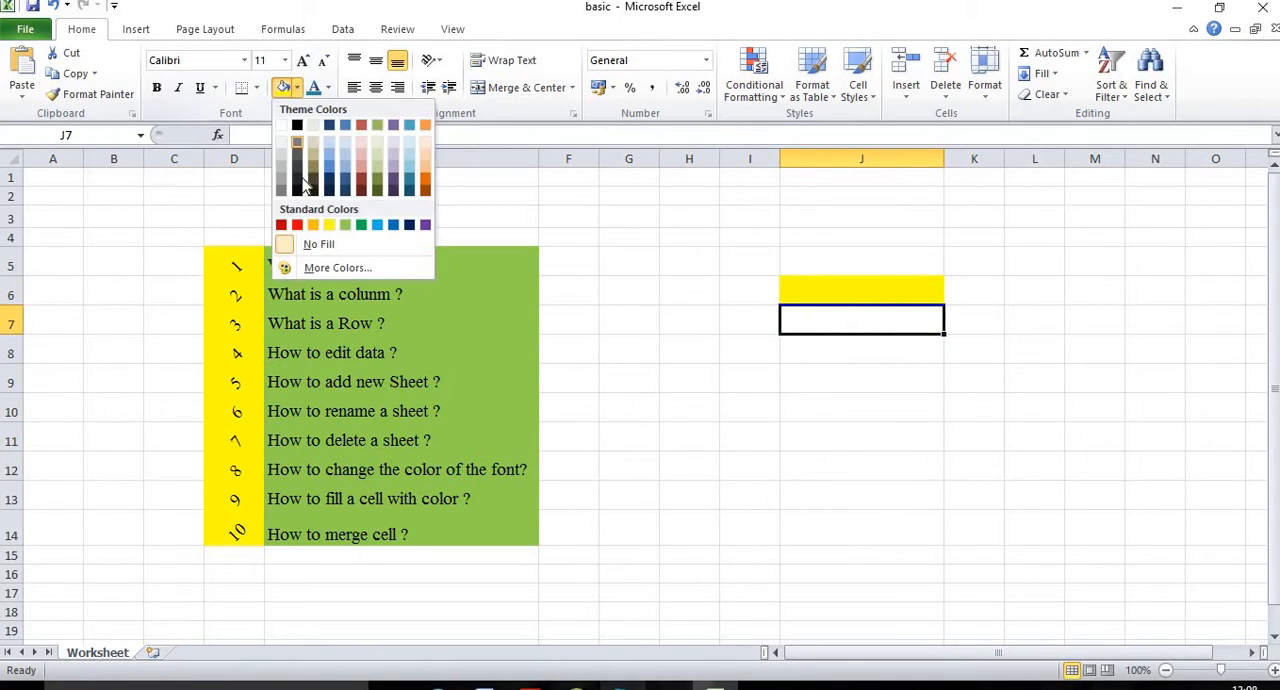
{"action": "left_click", "coordinate": [345, 224]}
{"action": "left_click", "coordinate": [826, 266]}
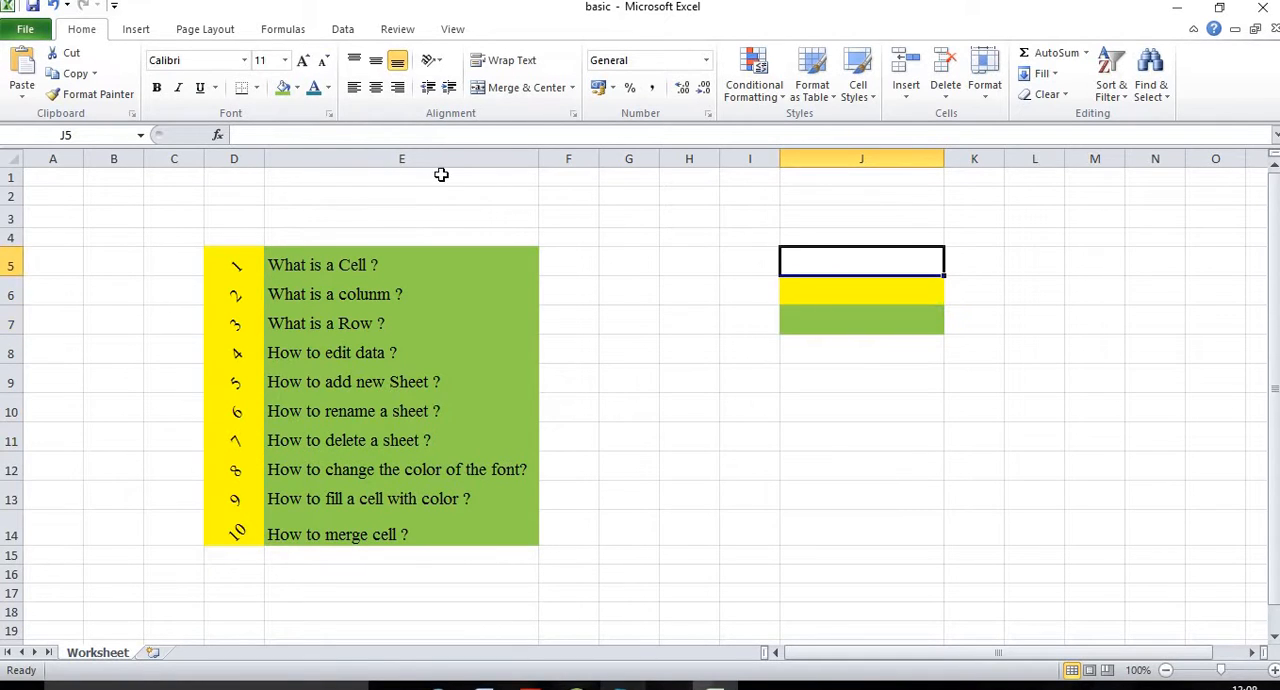
{"action": "left_click", "coordinate": [297, 88]}
{"action": "left_click", "coordinate": [297, 224]}
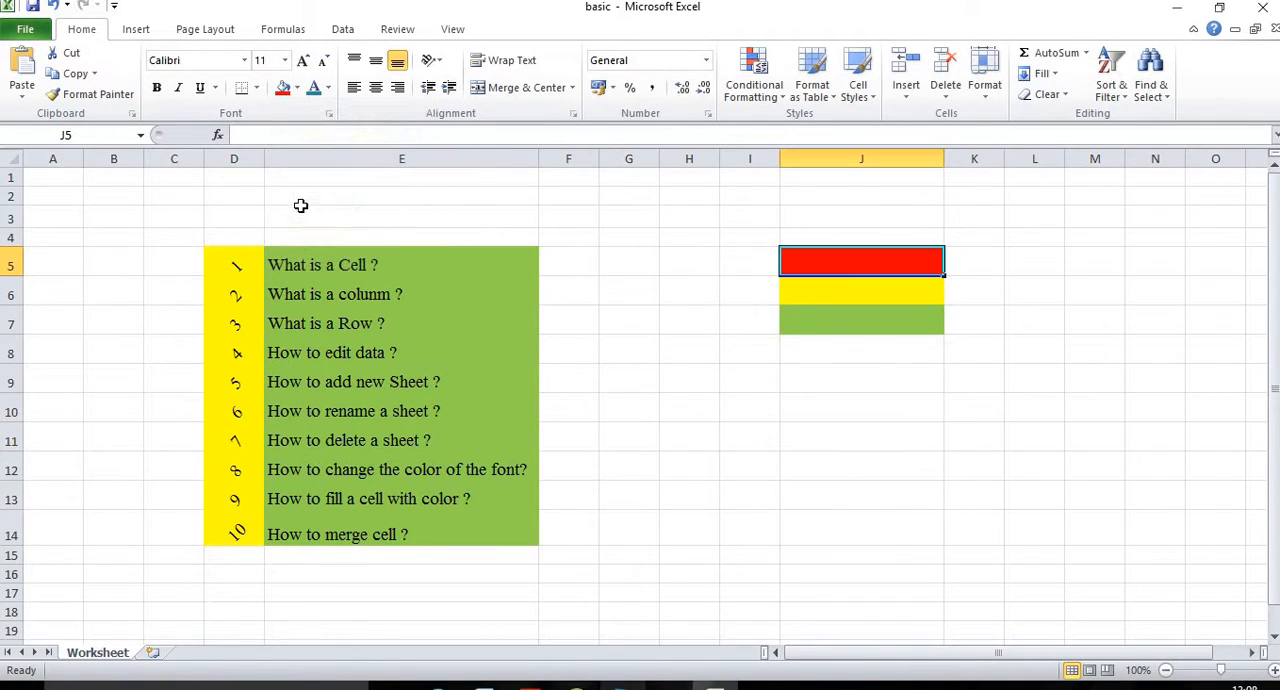
Step: Highlight the color-filled cells J5 to J7 to examine their fills, ending on J5
{"action": "left_click", "coordinate": [745, 331]}
{"action": "left_click_drag", "start_coordinate": [803, 262], "coordinate": [815, 342]}
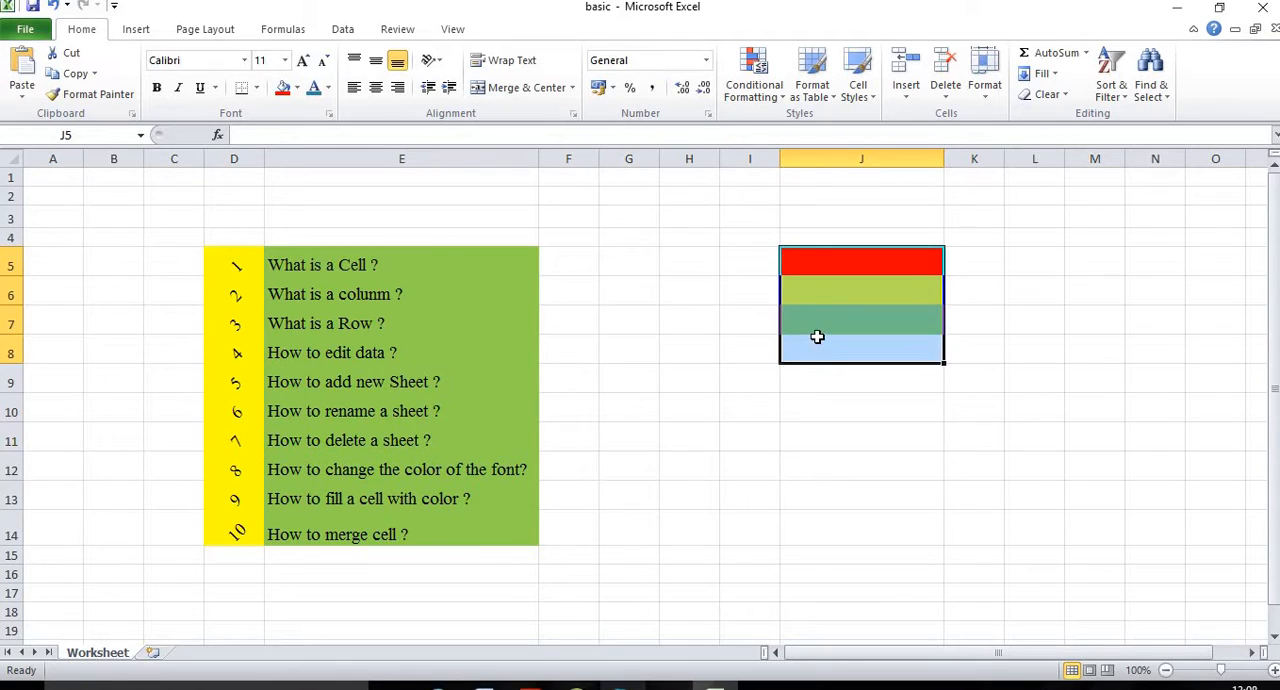
{"action": "left_click", "coordinate": [817, 340]}
{"action": "left_click_drag", "start_coordinate": [801, 271], "coordinate": [817, 314]}
{"action": "left_click", "coordinate": [680, 282]}
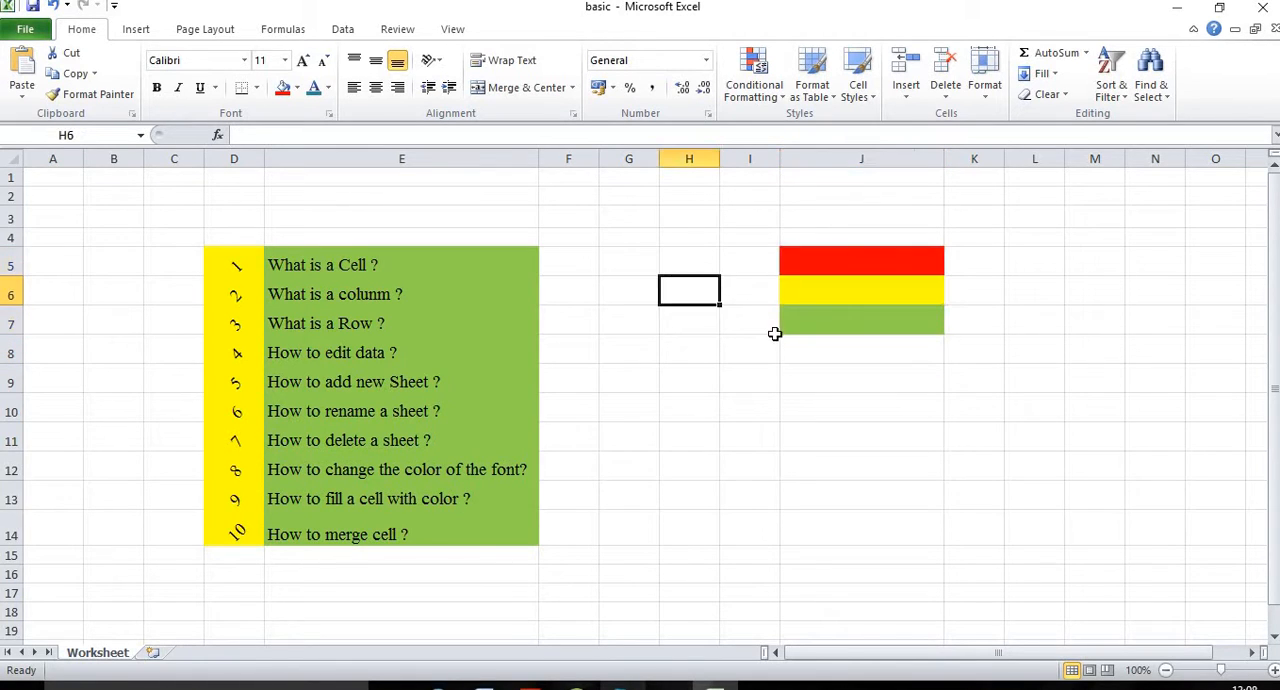
{"action": "left_click", "coordinate": [815, 260]}
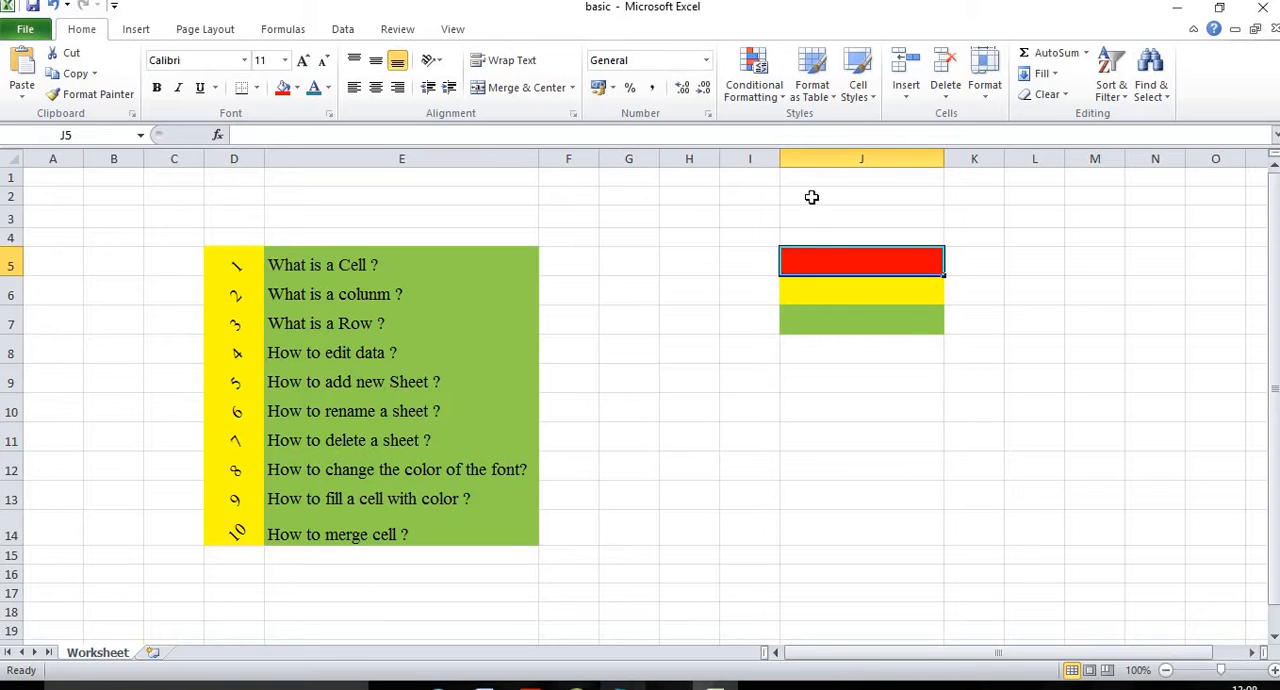
Step: Delete the whole column J containing the color-filled cells
{"action": "left_click", "coordinate": [836, 376]}
{"action": "right_click", "coordinate": [843, 158]}
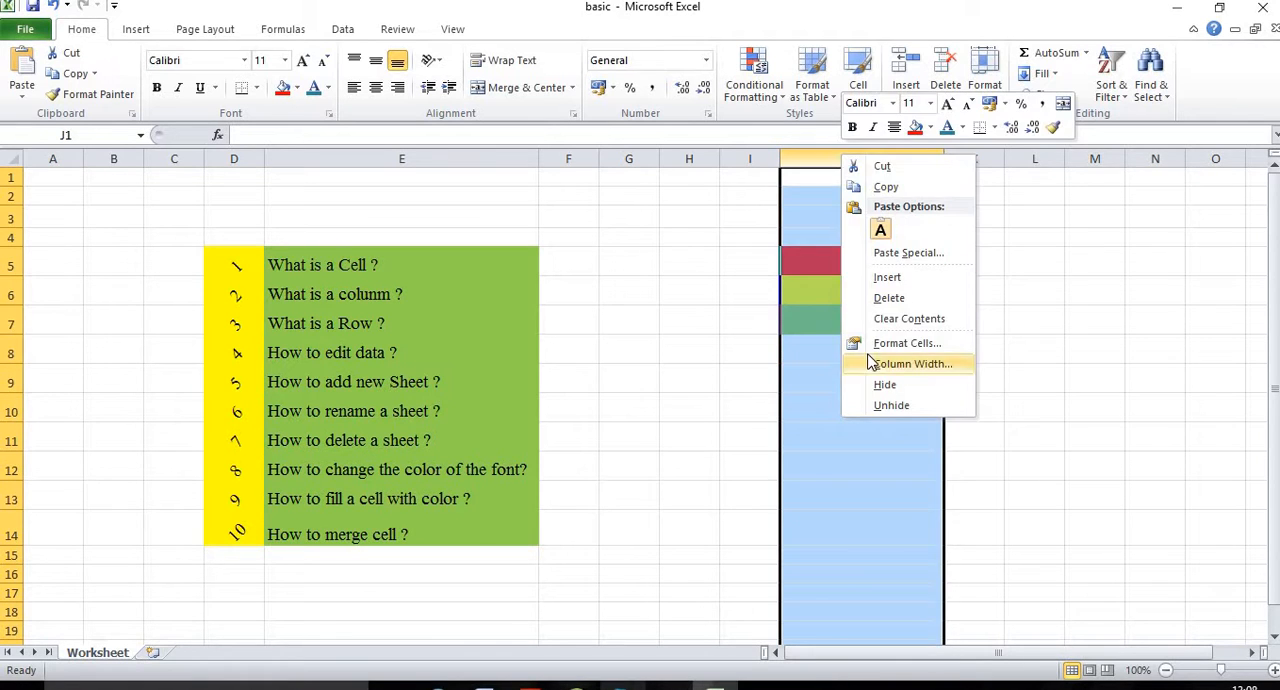
{"action": "left_click", "coordinate": [881, 299]}
{"action": "left_click", "coordinate": [756, 313]}
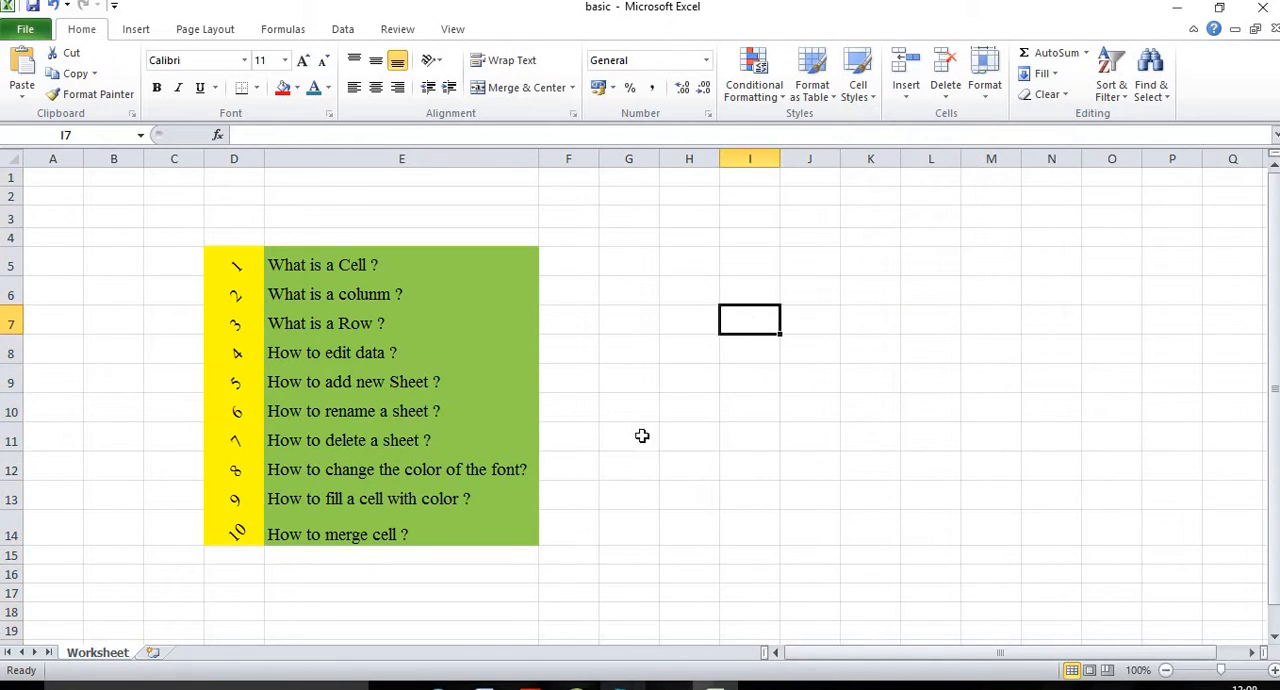
Step: Go to the topic "How to merge cell ?" in E14 and highlight the empty range I3:J11
{"action": "left_click", "coordinate": [282, 539]}
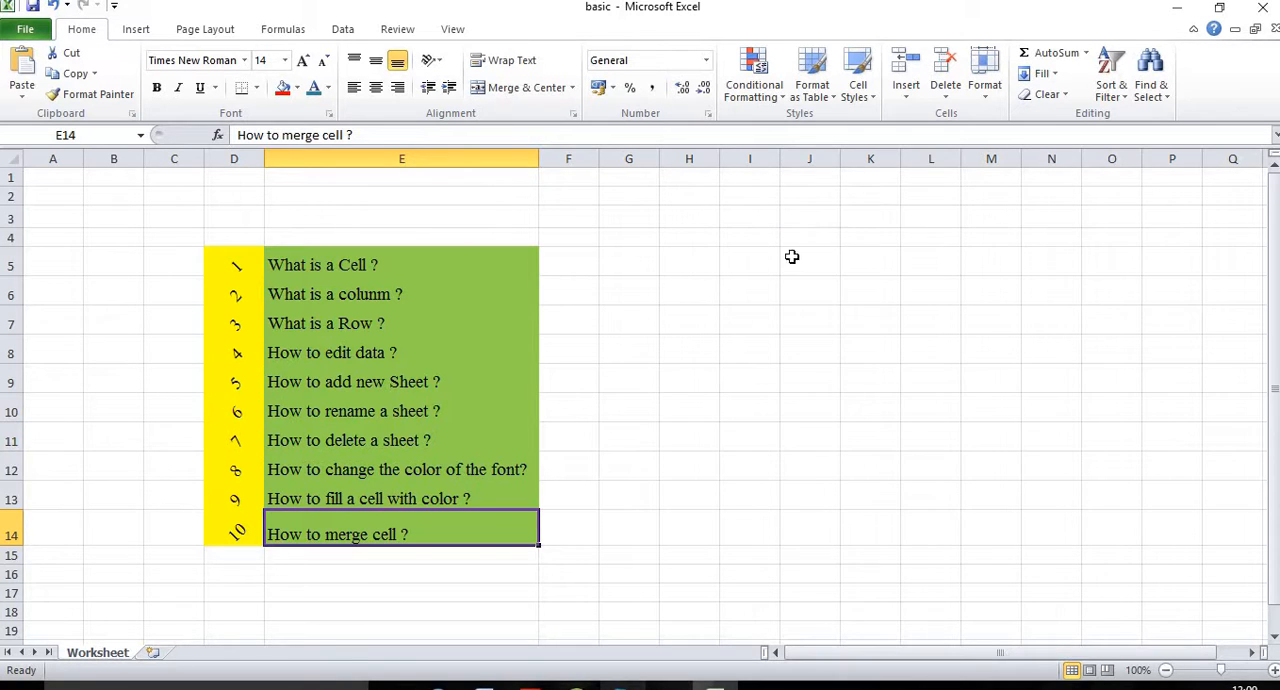
{"action": "left_click_drag", "start_coordinate": [748, 217], "coordinate": [817, 431]}
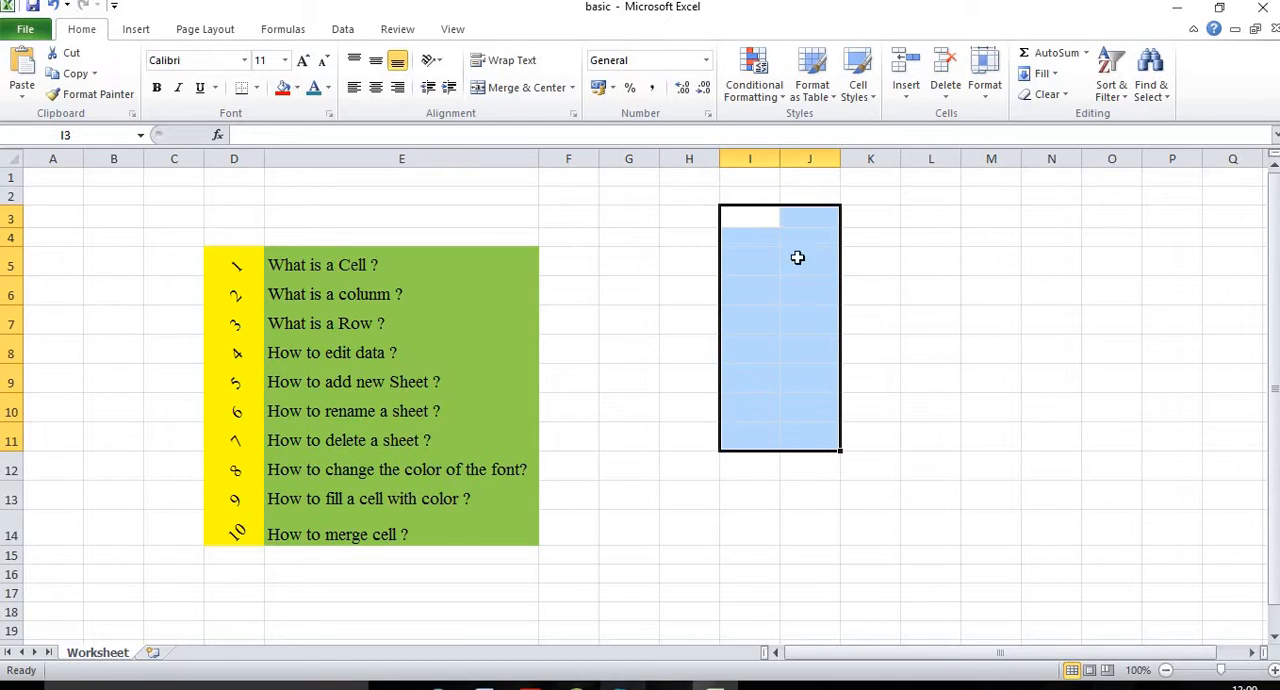
{"action": "left_click", "coordinate": [925, 220]}
Step: Merge and center the range I3:M7 into a single cell
{"action": "left_click_drag", "start_coordinate": [762, 218], "coordinate": [991, 327]}
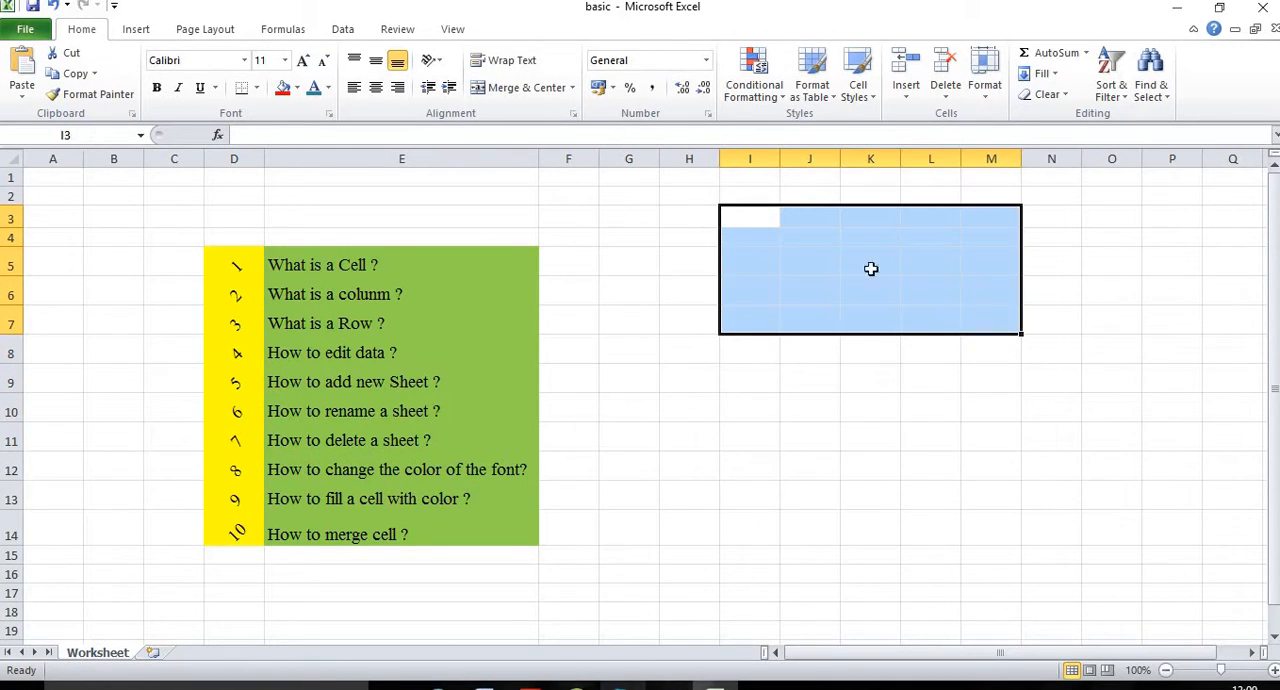
{"action": "left_click", "coordinate": [752, 216]}
{"action": "left_click_drag", "start_coordinate": [748, 217], "coordinate": [975, 321]}
{"action": "left_click", "coordinate": [536, 90]}
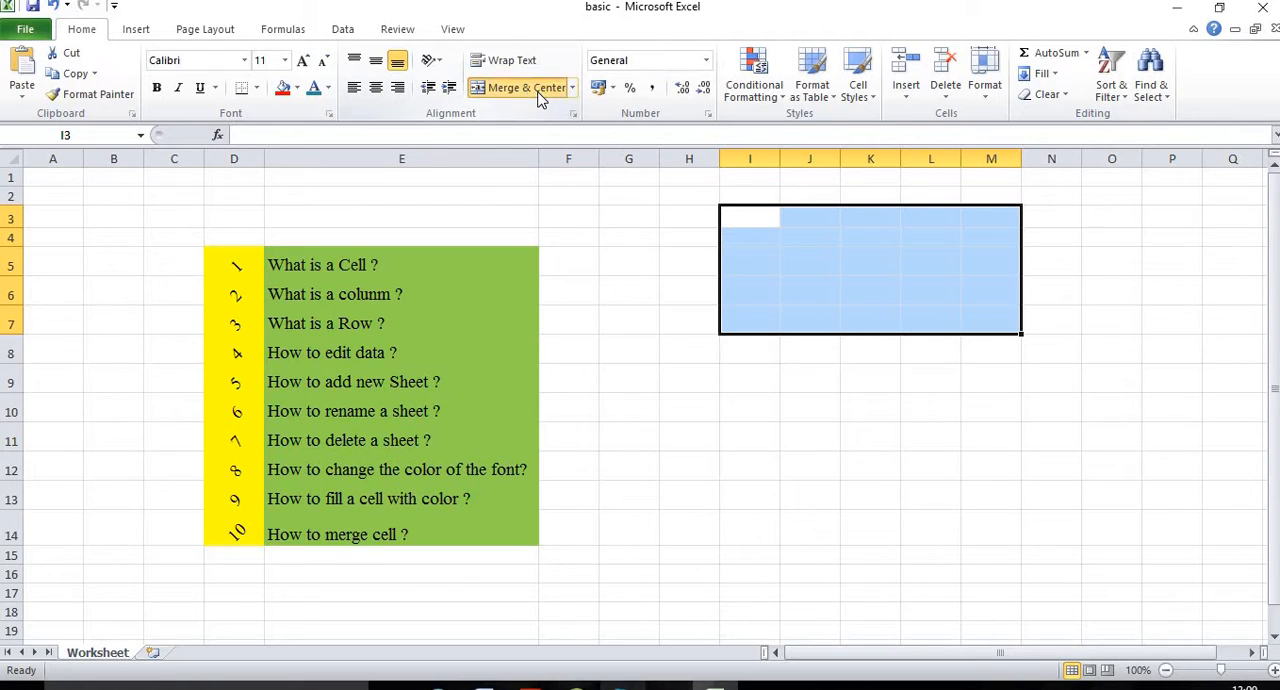
{"action": "left_click", "coordinate": [782, 432]}
{"action": "left_click", "coordinate": [852, 245]}
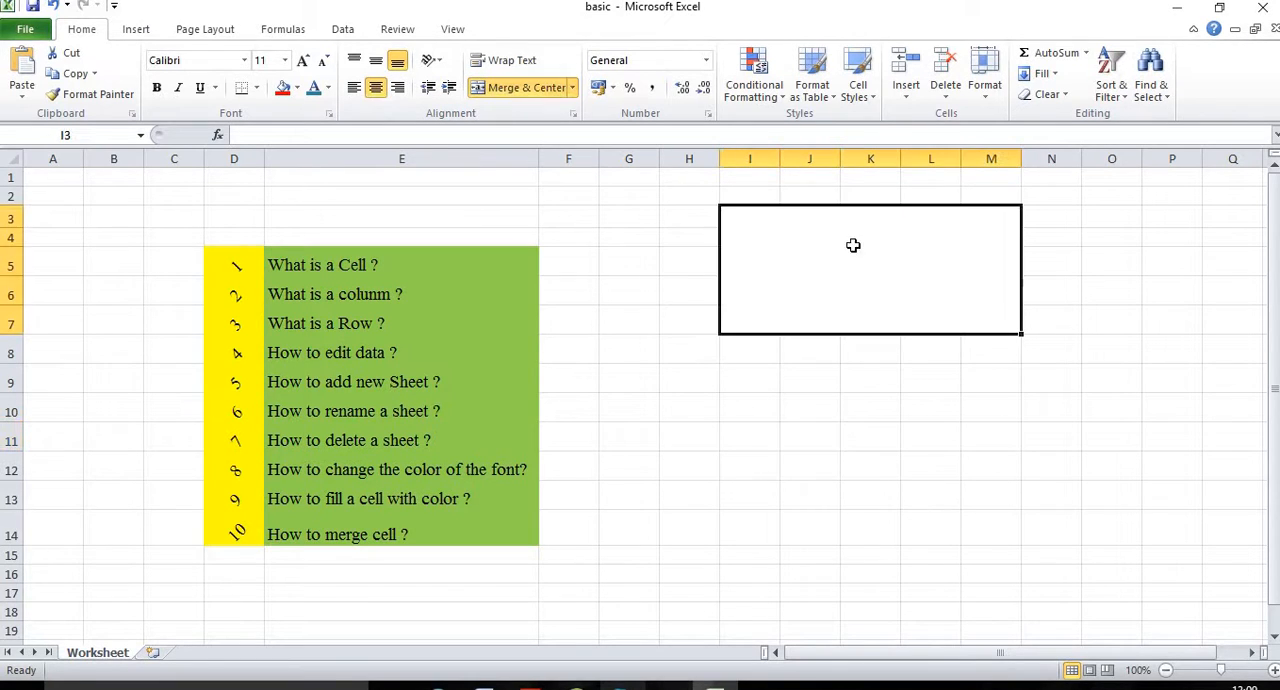
Step: Check that the I3:M7 block selects as one cell, and undo the merge
{"action": "left_click", "coordinate": [856, 394]}
{"action": "left_click", "coordinate": [811, 277]}
{"action": "left_click", "coordinate": [825, 381]}
{"action": "left_click", "coordinate": [820, 304]}
{"action": "key", "text": "ctrl+z"}
{"action": "left_click", "coordinate": [787, 400]}
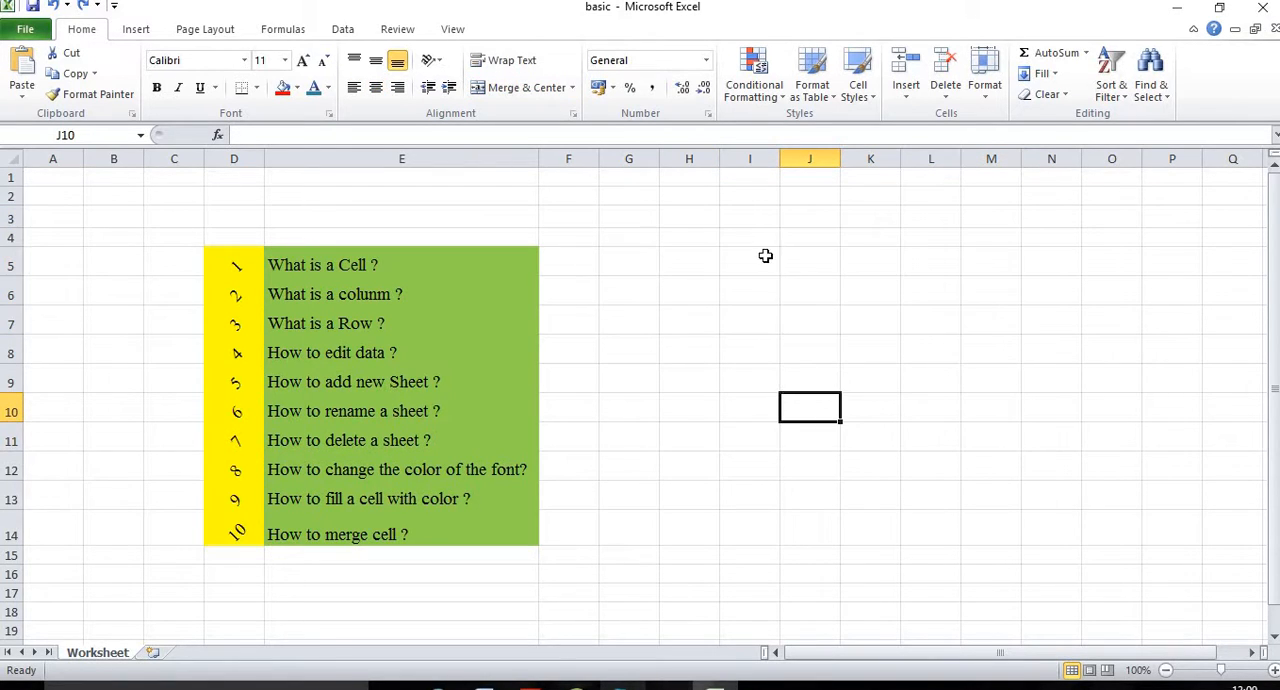
Step: Highlight the separate rows of cells between columns I and M, from row 3 down to row 7
{"action": "left_click_drag", "start_coordinate": [758, 216], "coordinate": [985, 218]}
{"action": "left_click_drag", "start_coordinate": [754, 237], "coordinate": [1000, 238]}
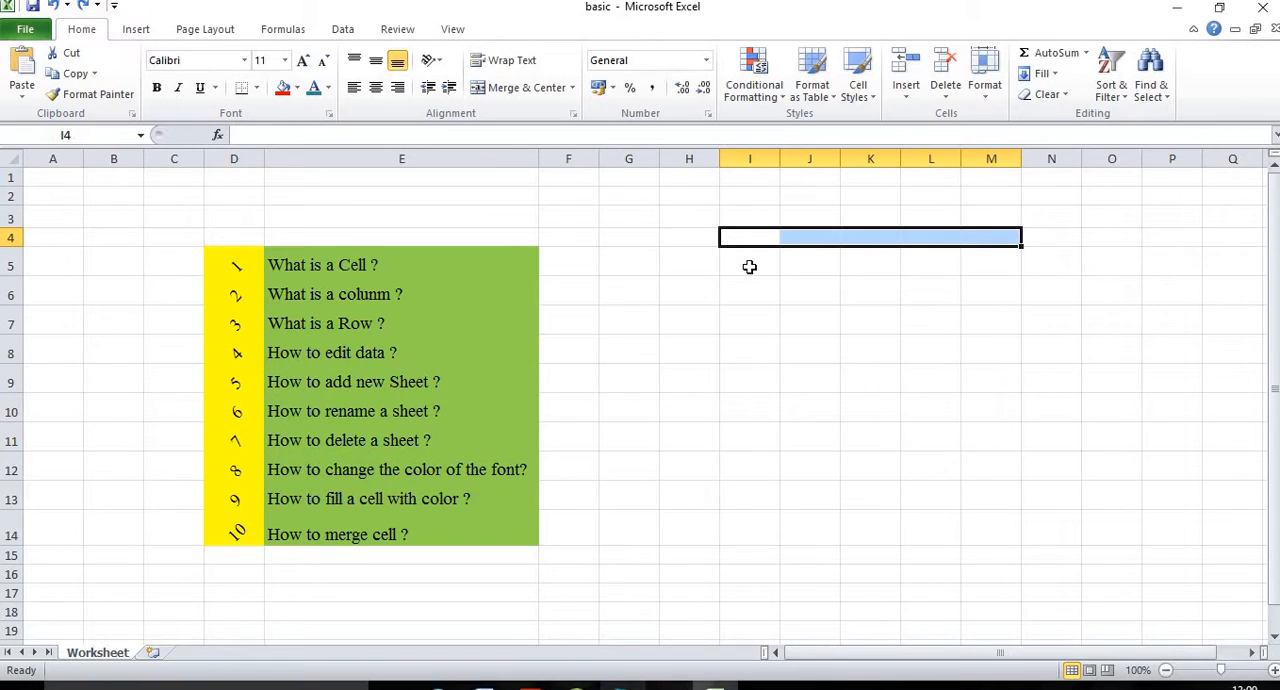
{"action": "left_click_drag", "start_coordinate": [749, 266], "coordinate": [979, 266]}
{"action": "left_click_drag", "start_coordinate": [868, 292], "coordinate": [991, 289]}
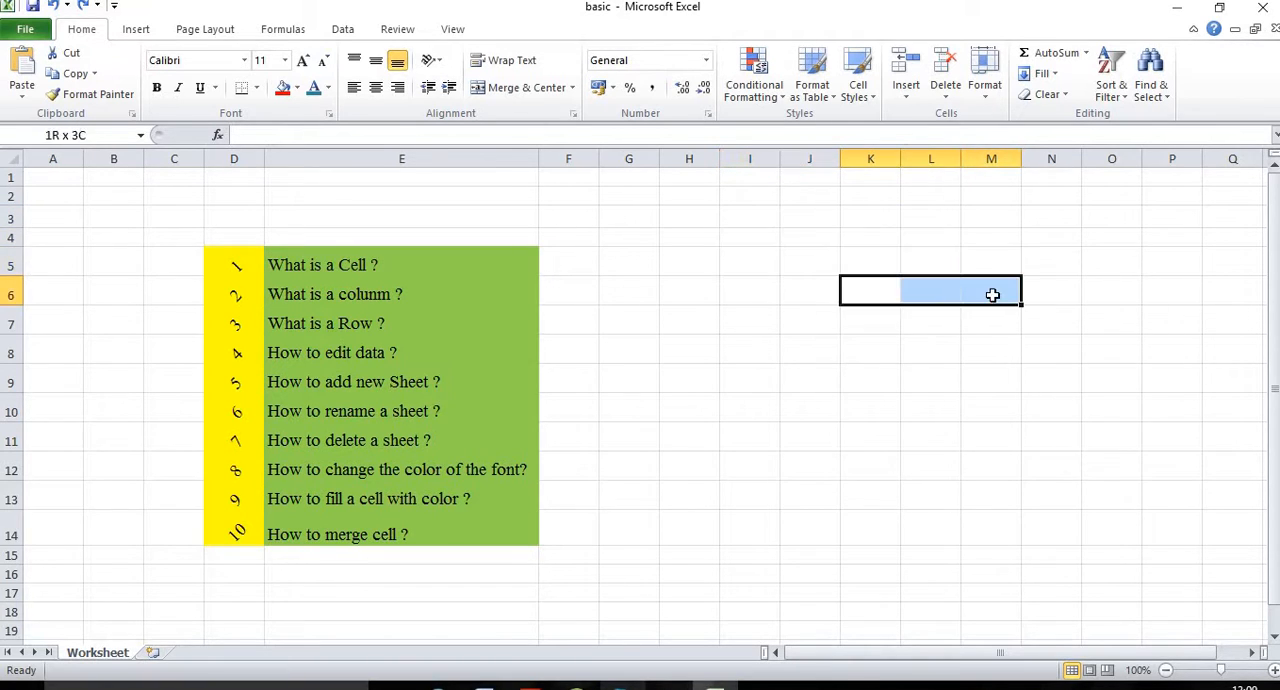
{"action": "left_click", "coordinate": [757, 318]}
{"action": "left_click_drag", "start_coordinate": [913, 321], "coordinate": [819, 340]}
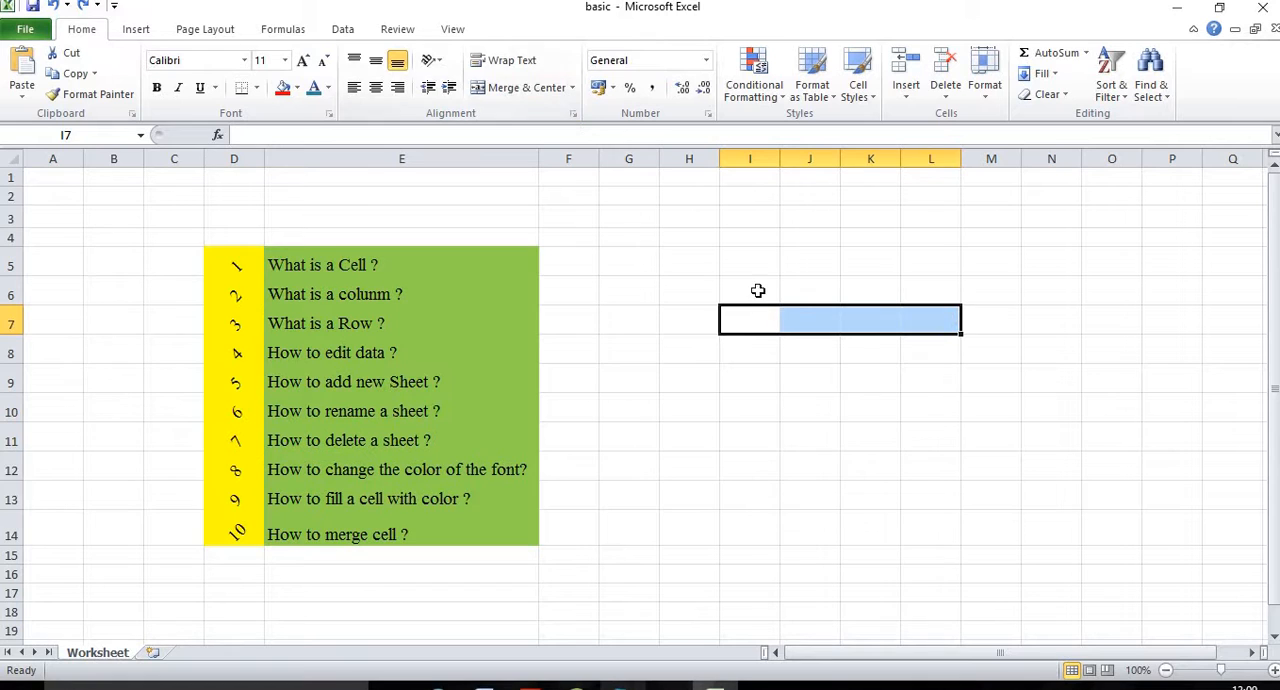
{"action": "left_click", "coordinate": [794, 310]}
Step: Merge the range I3:L12 across so each row becomes one cell, and check the merged cell in row 3
{"action": "left_click_drag", "start_coordinate": [734, 217], "coordinate": [934, 452]}
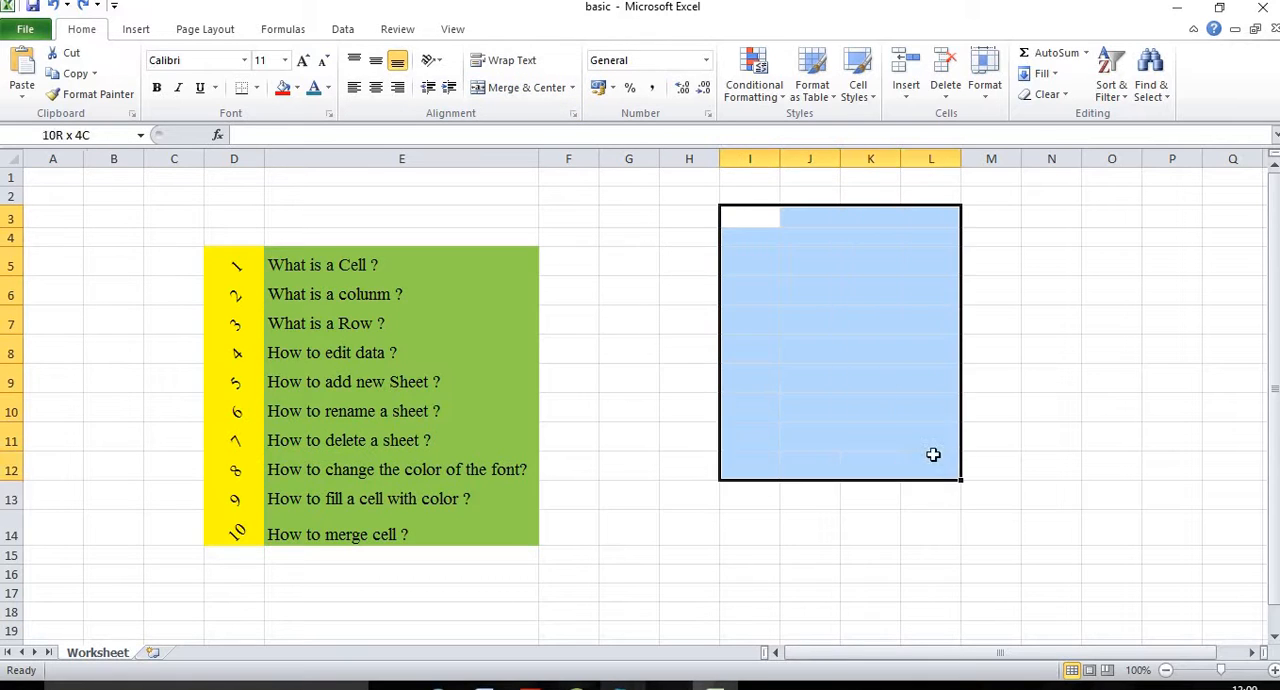
{"action": "left_click", "coordinate": [572, 90]}
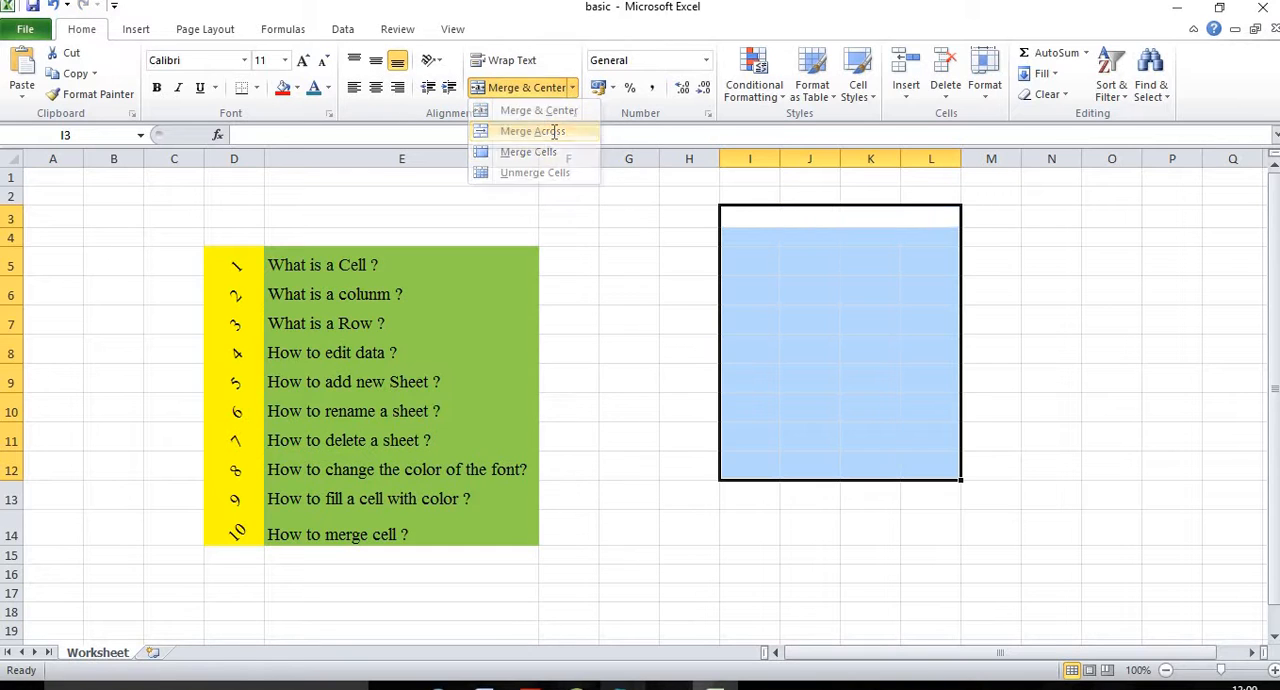
{"action": "left_click", "coordinate": [710, 312]}
{"action": "left_click_drag", "start_coordinate": [783, 216], "coordinate": [758, 230]}
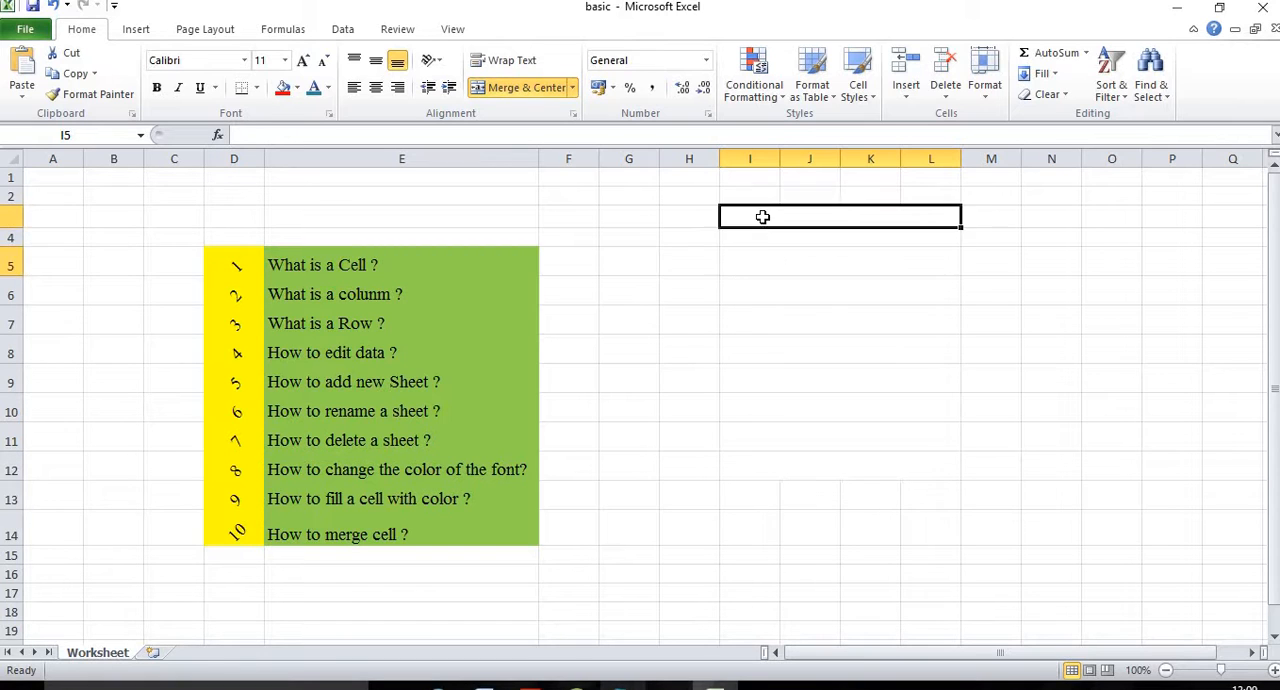
{"action": "key", "text": "Left"}
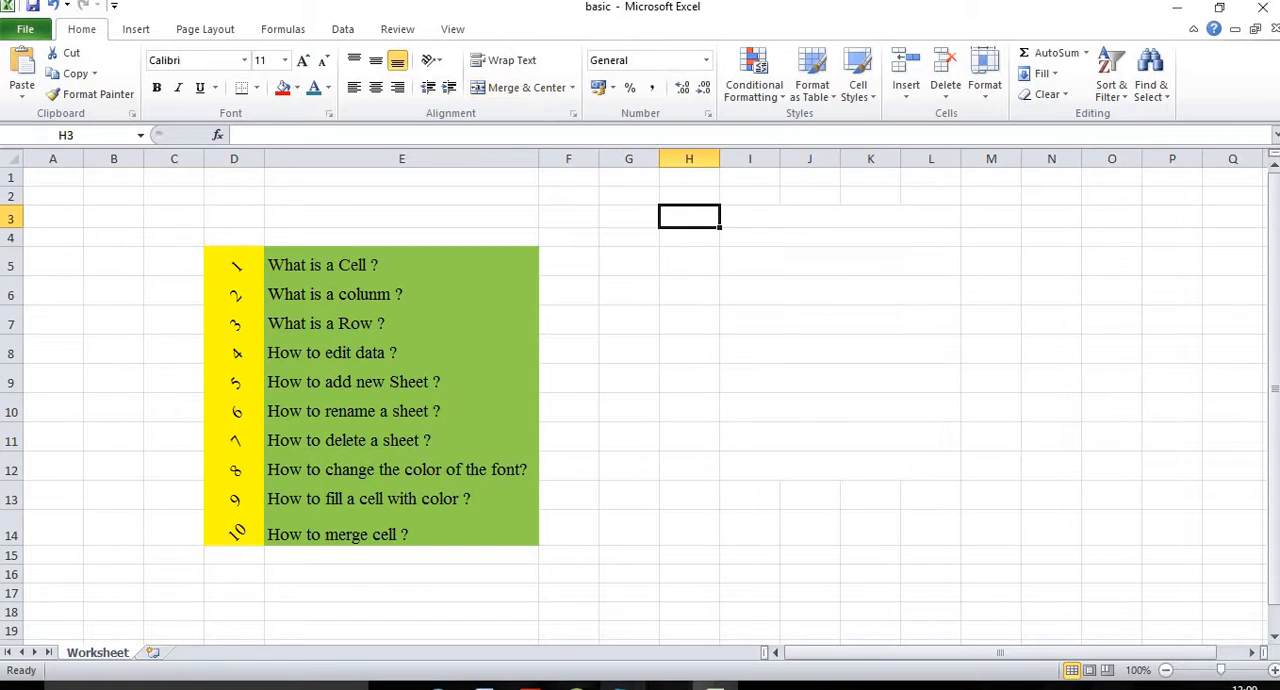
{"action": "left_click", "coordinate": [734, 222]}
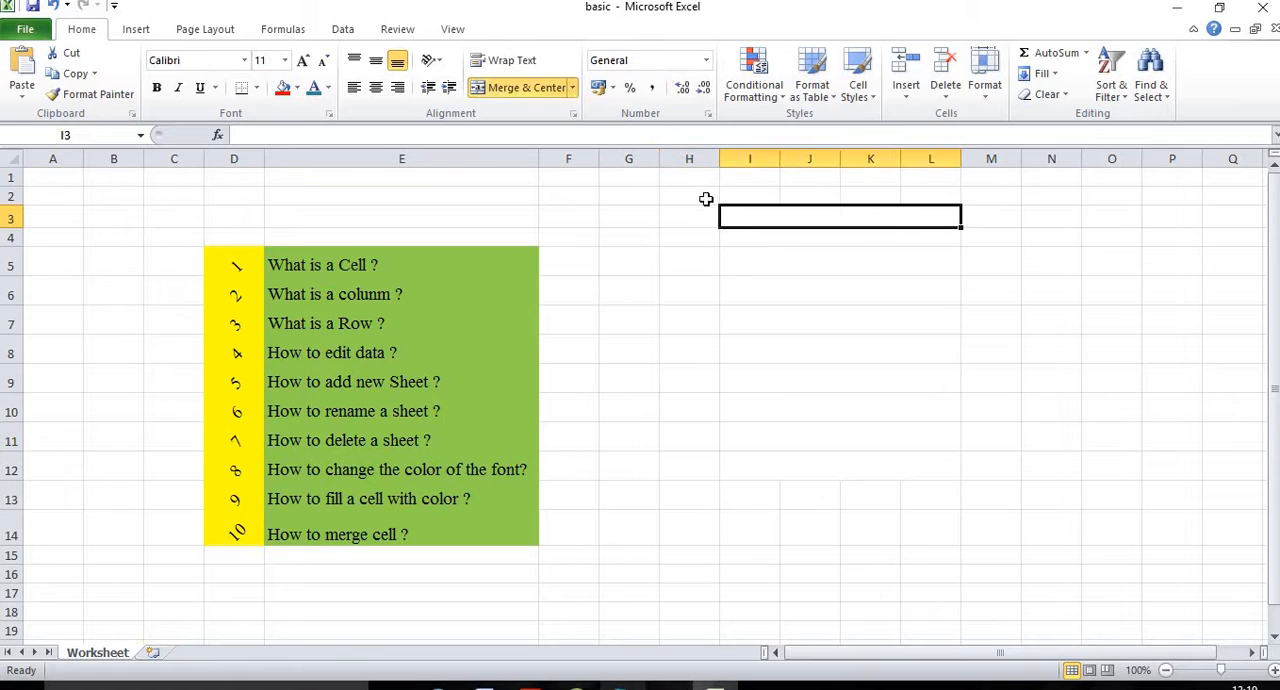
{"action": "left_click", "coordinate": [706, 199]}
Step: Delete columns I to L containing the merged rows
{"action": "left_click_drag", "start_coordinate": [750, 160], "coordinate": [907, 160]}
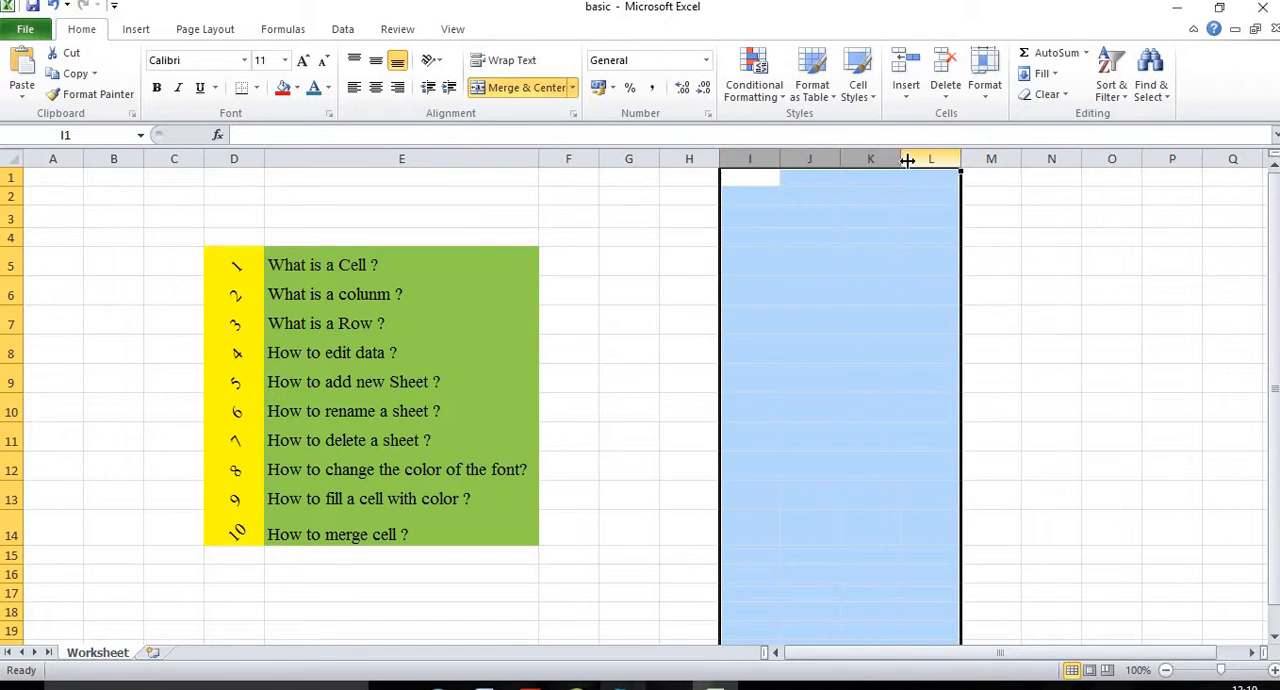
{"action": "right_click", "coordinate": [862, 163]}
{"action": "left_click", "coordinate": [889, 302]}
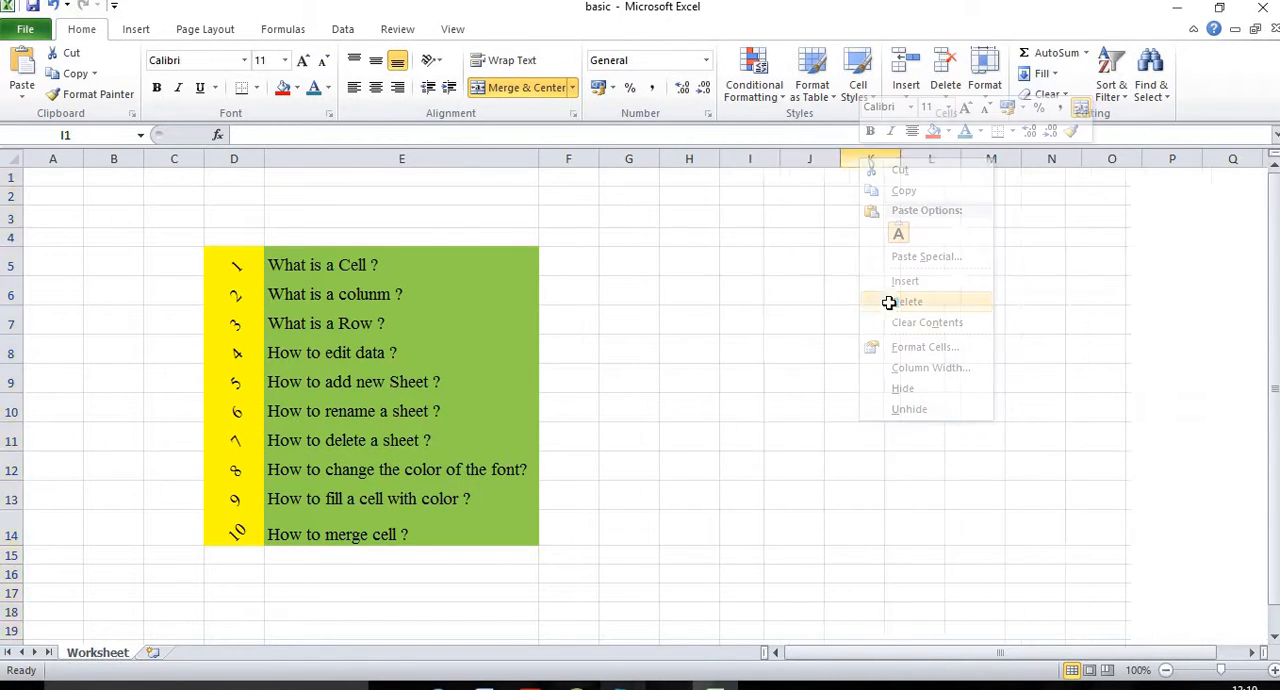
{"action": "left_click", "coordinate": [831, 298]}
{"action": "left_click", "coordinate": [995, 312]}
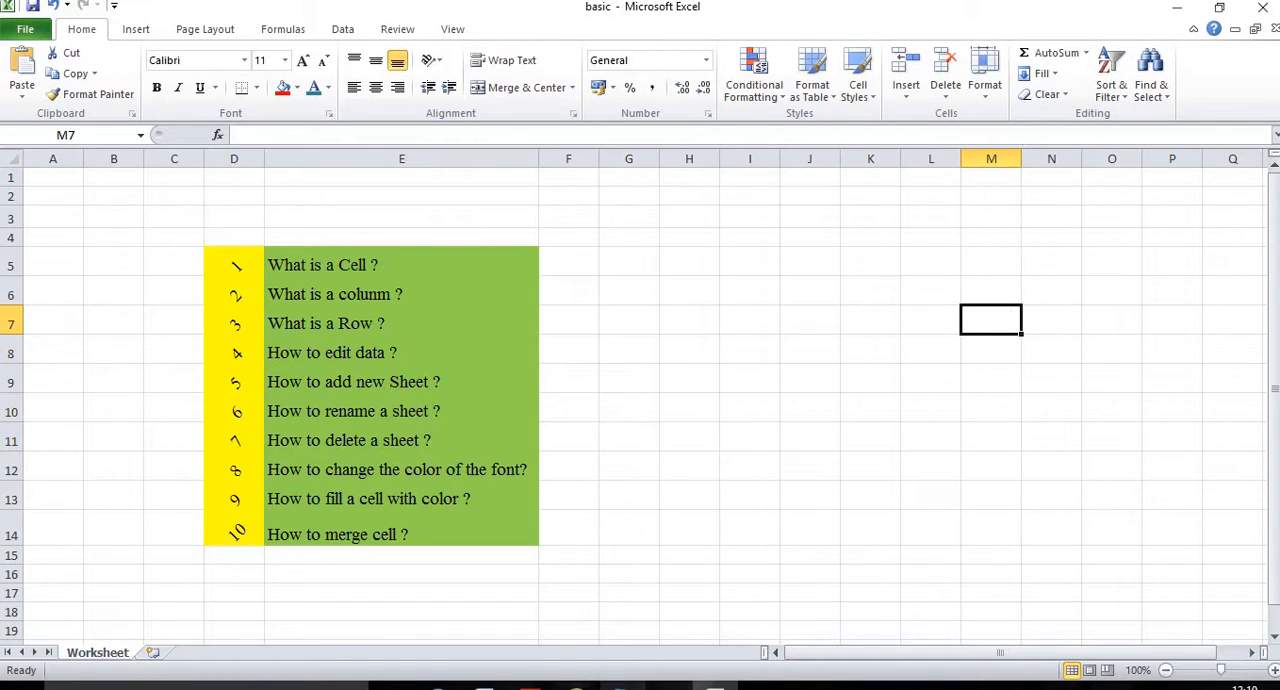